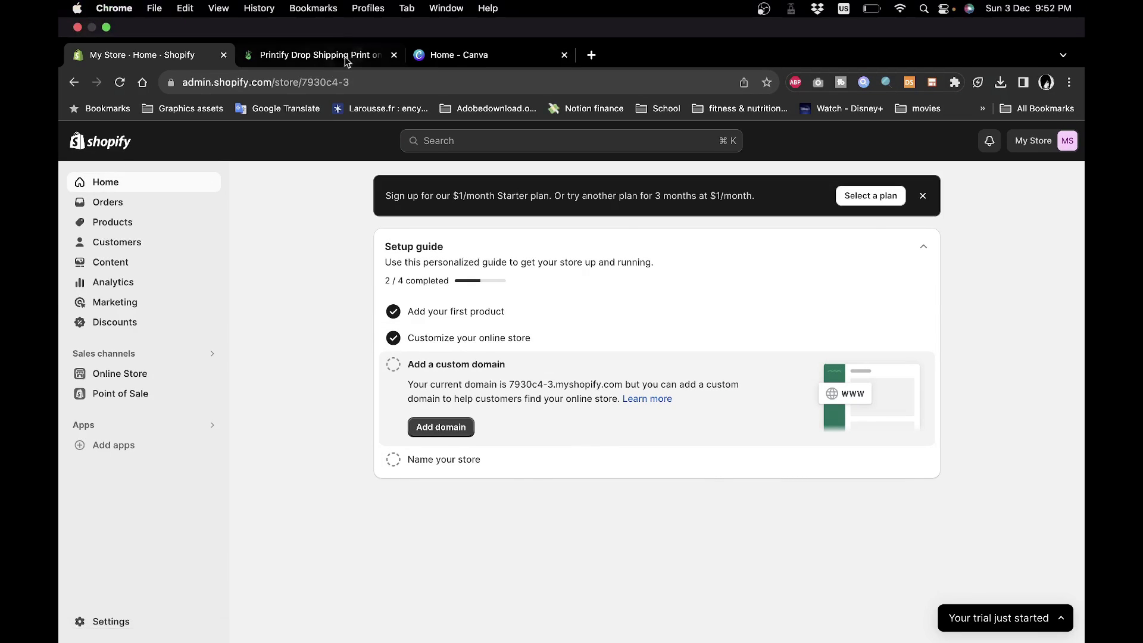
Switch to Printify and examine the catalog's product categories, including the Accessories subcategories
left_click(325, 58)
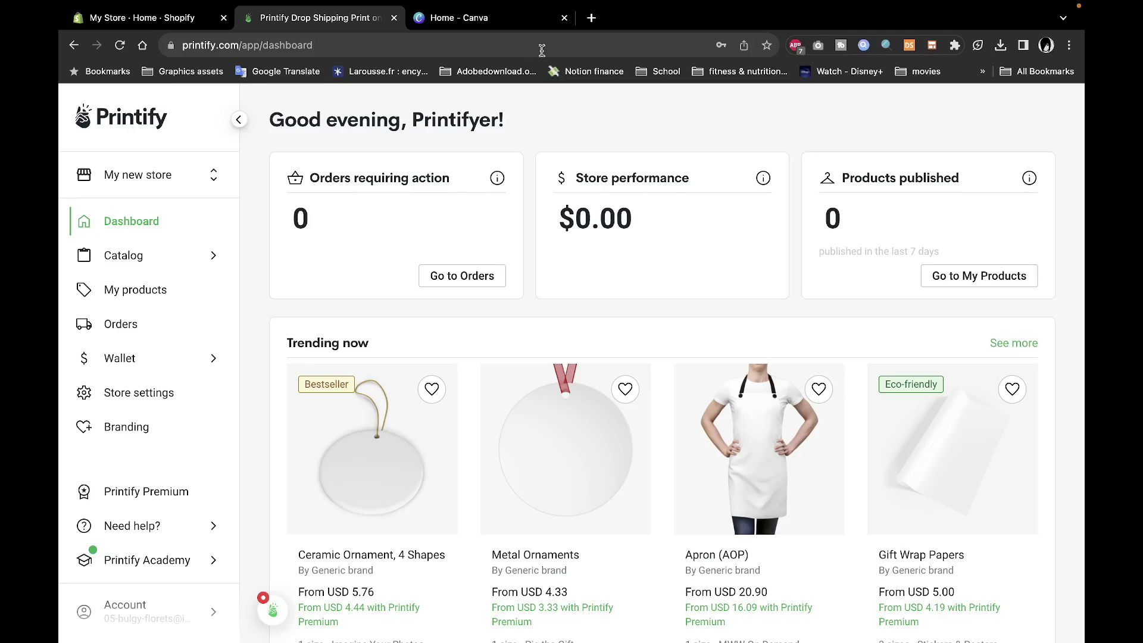
left_click(160, 263)
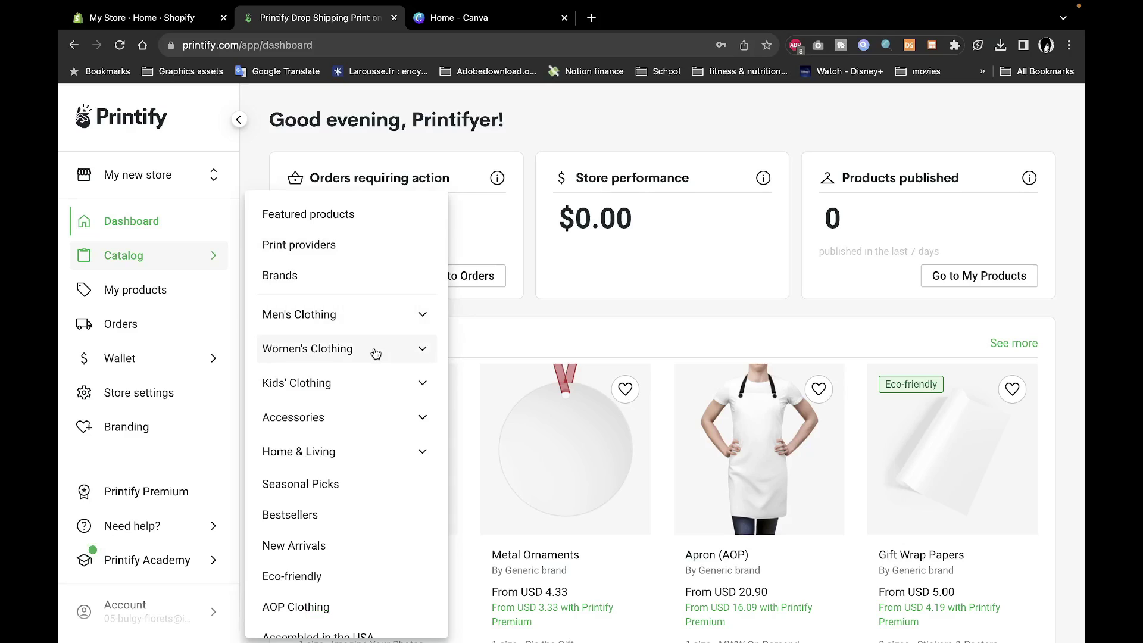
scroll(376, 351, "down", 3)
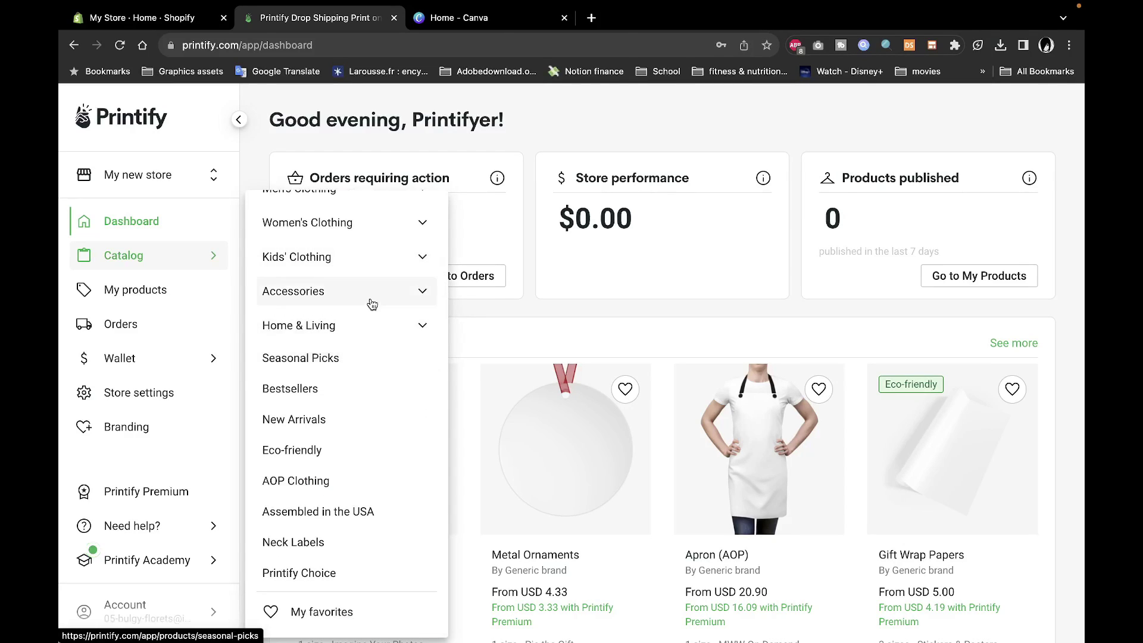
scroll(370, 301, "up", 1)
left_click(424, 336)
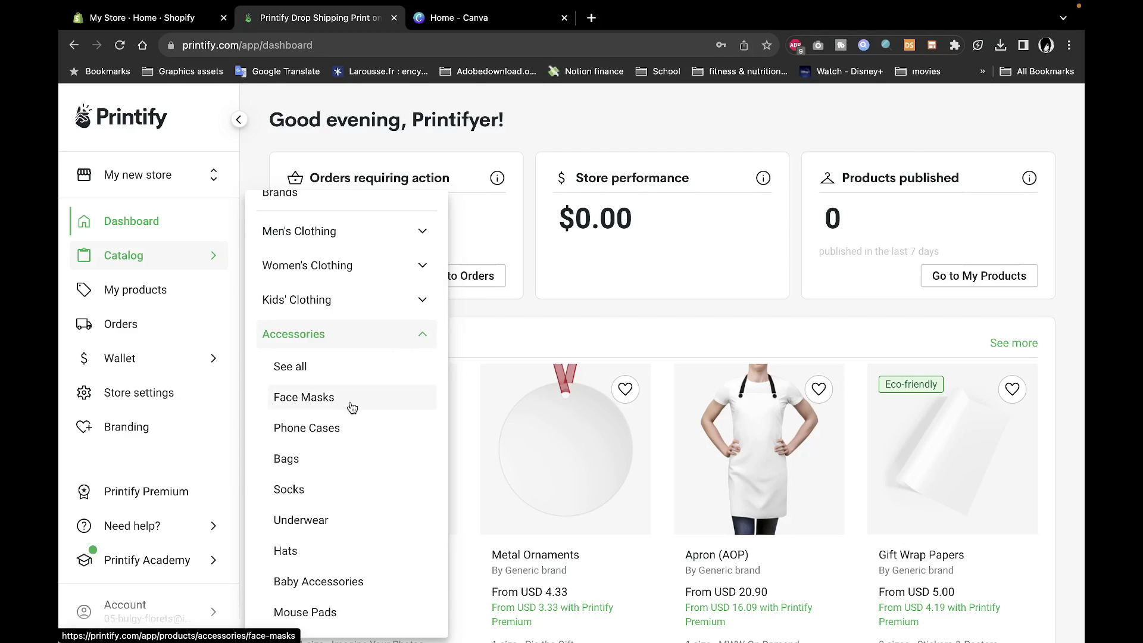
scroll(346, 490, "down", 1)
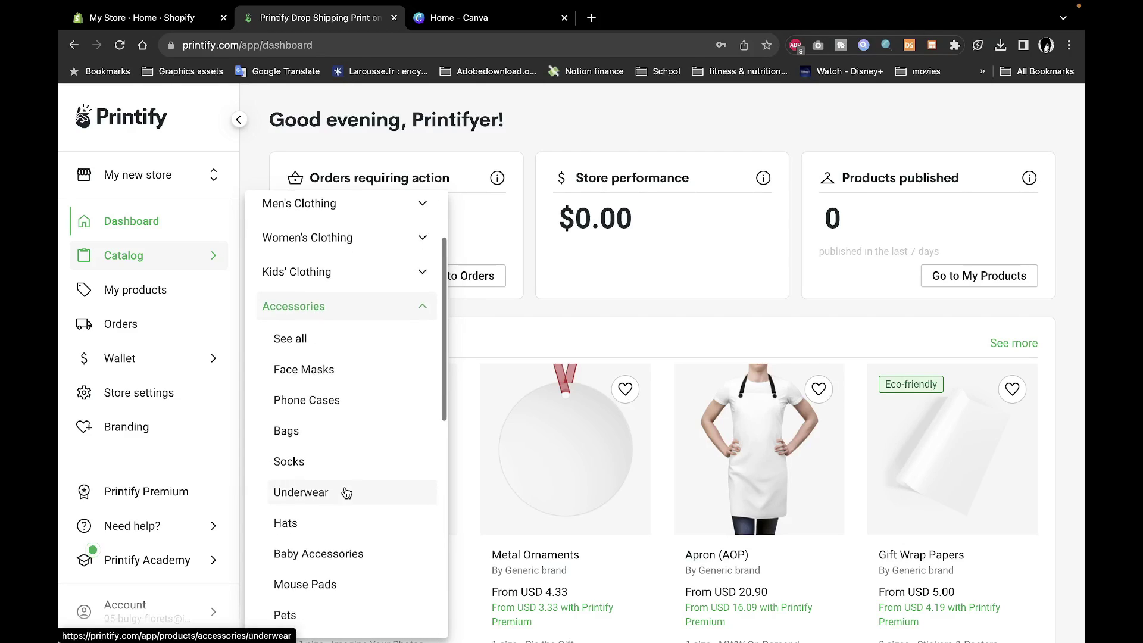
scroll(346, 492, "down", 7)
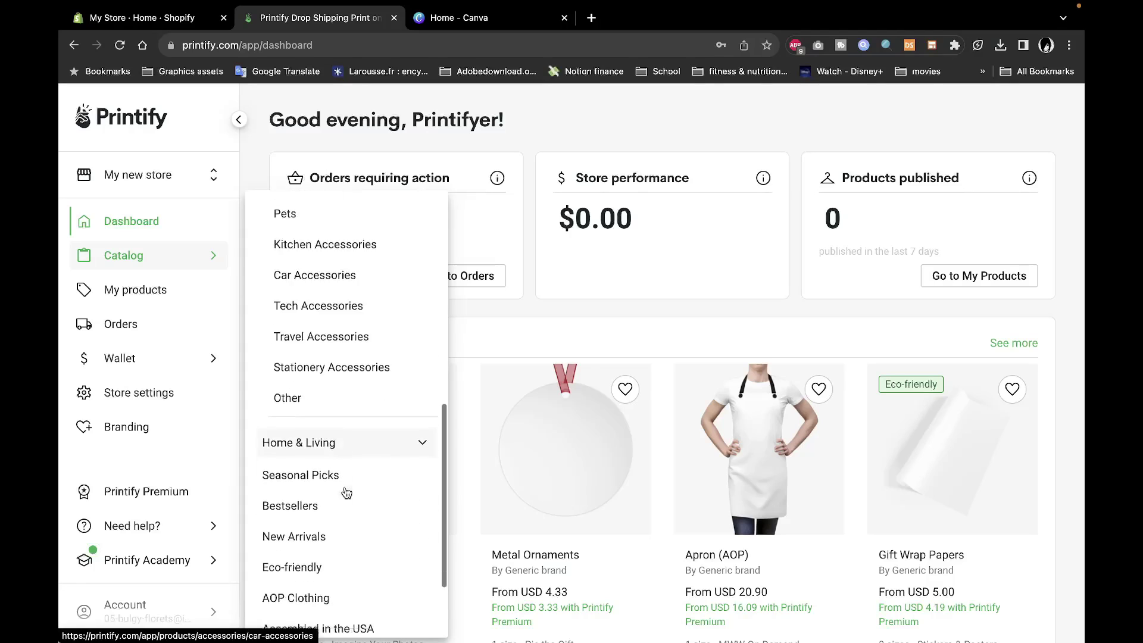
scroll(346, 490, "up", 9)
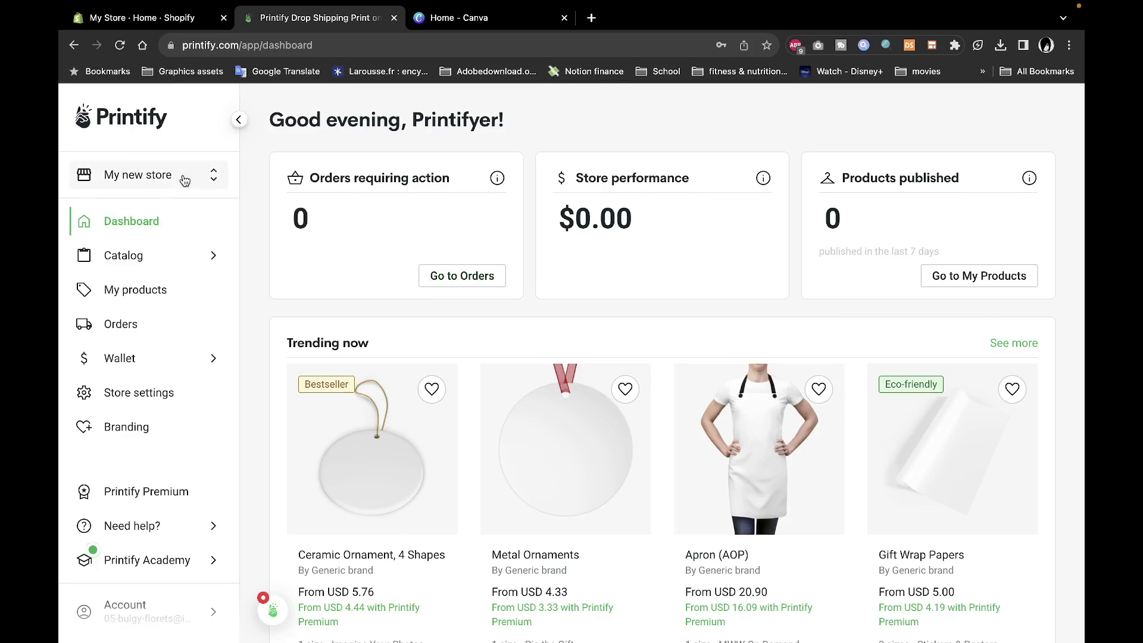
Add a new store in Printify and choose Shopify as its sales channel
left_click(167, 183)
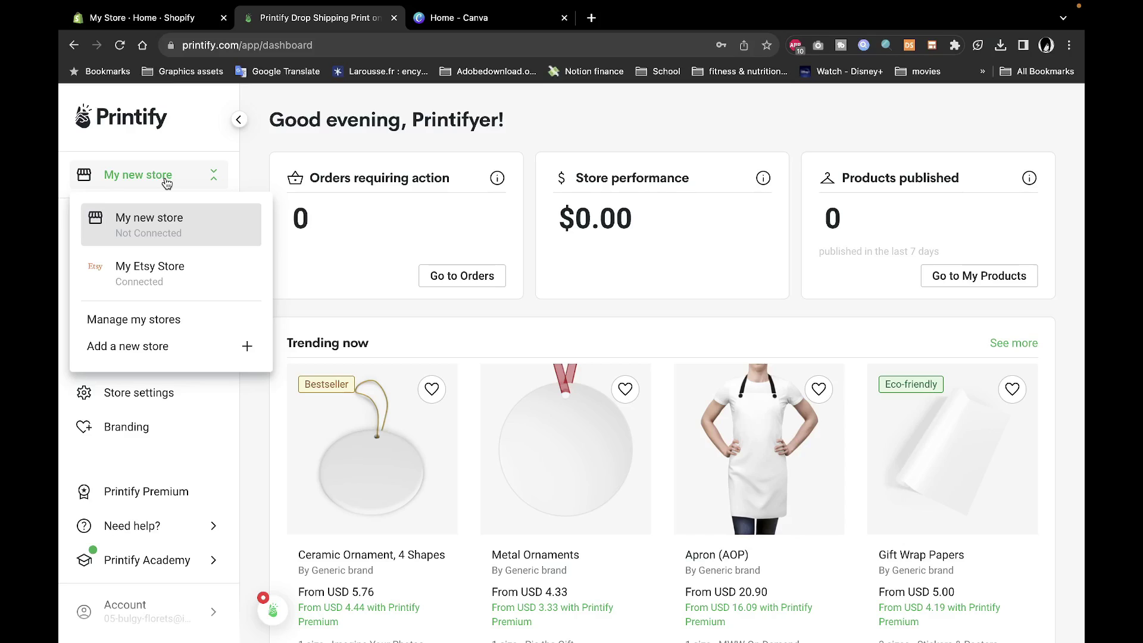
left_click(172, 350)
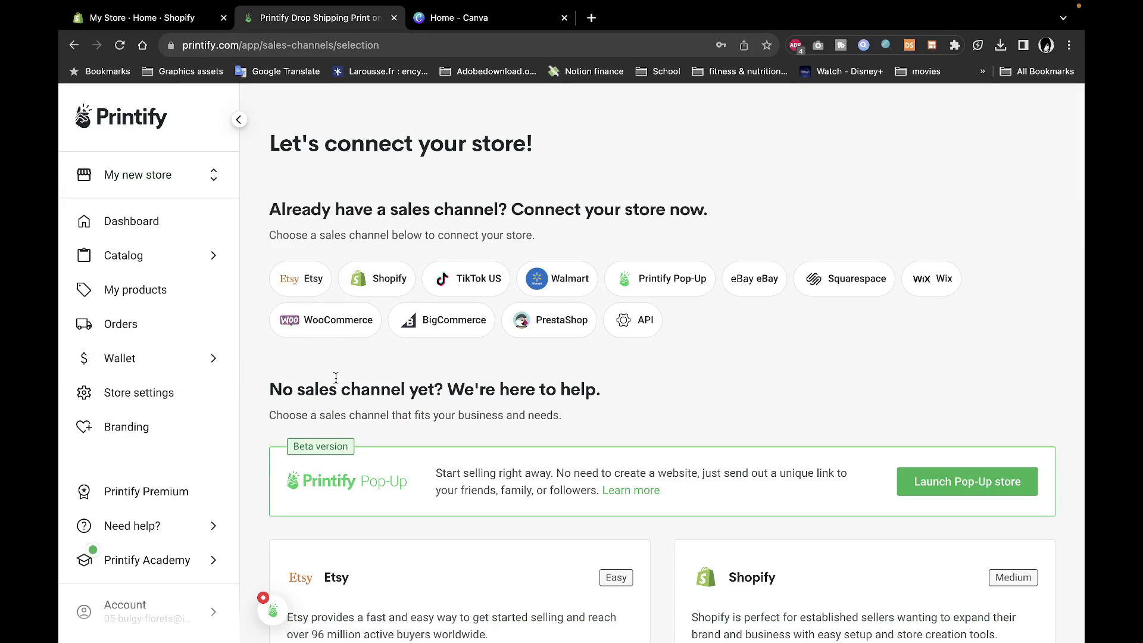
left_click(381, 284)
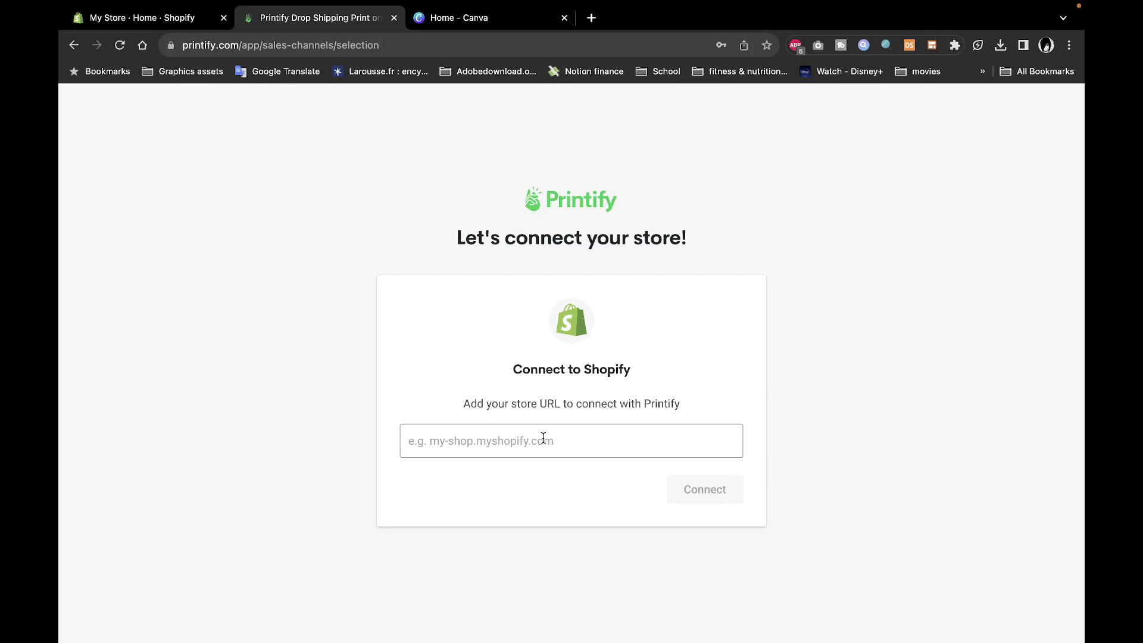
Switch to the Shopify admin and copy the store's myshopify.com address from the store settings
left_click(146, 25)
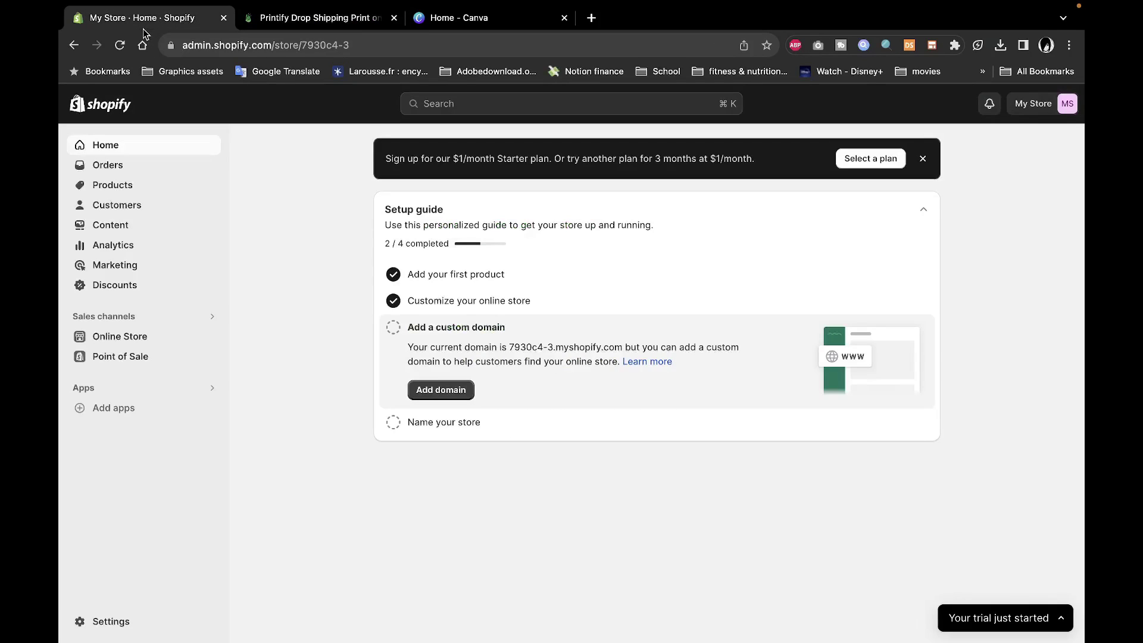
left_click(78, 623)
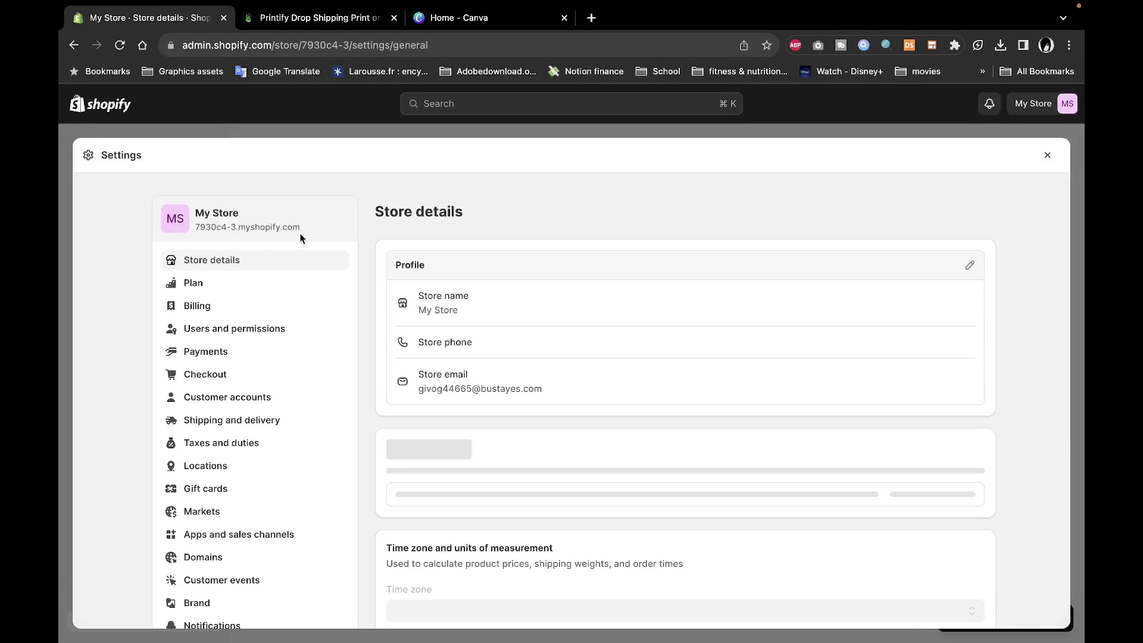
left_click_drag(300, 231, 196, 231)
key("super+c")
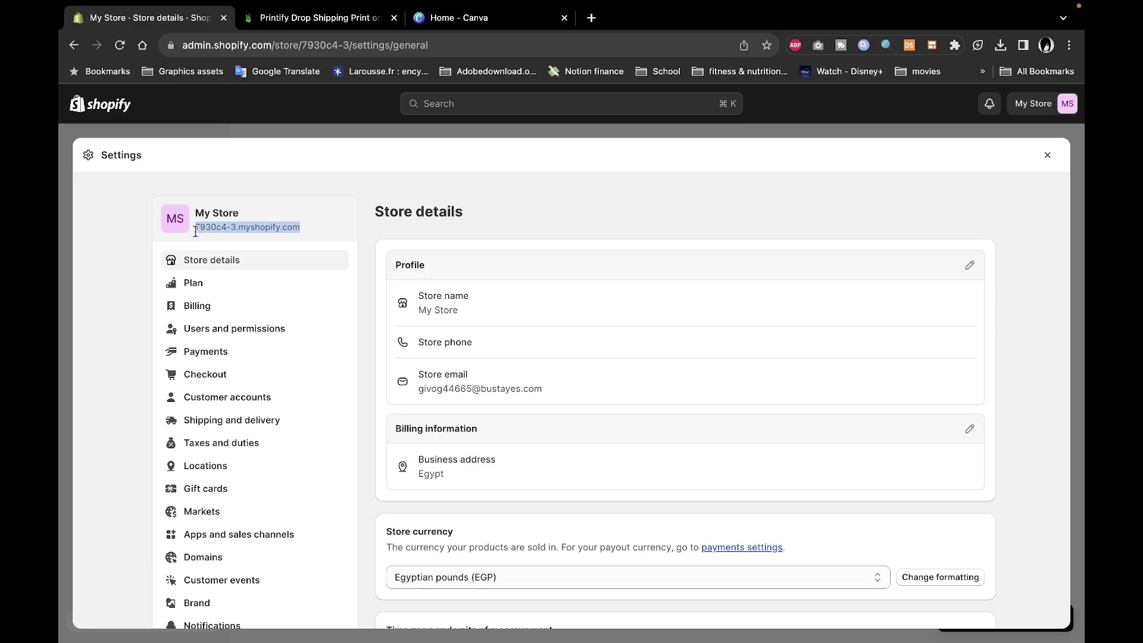
Return to Printify and connect the Shopify store using the URL 7930c4-3.myshopify.com
left_click(342, 30)
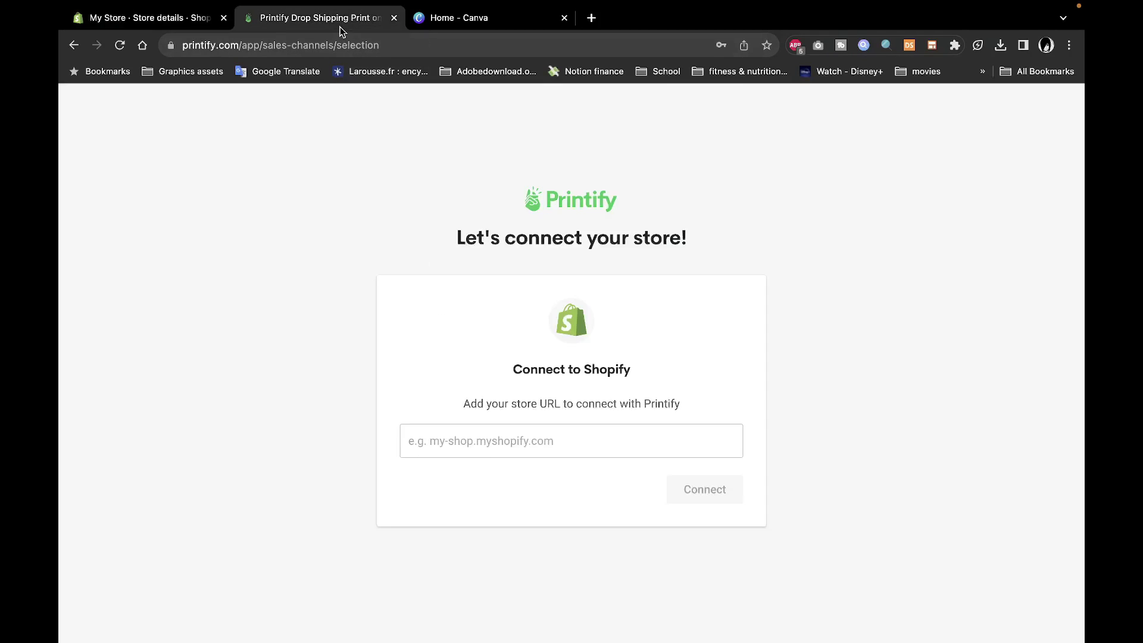
left_click(517, 453)
key("super+v")
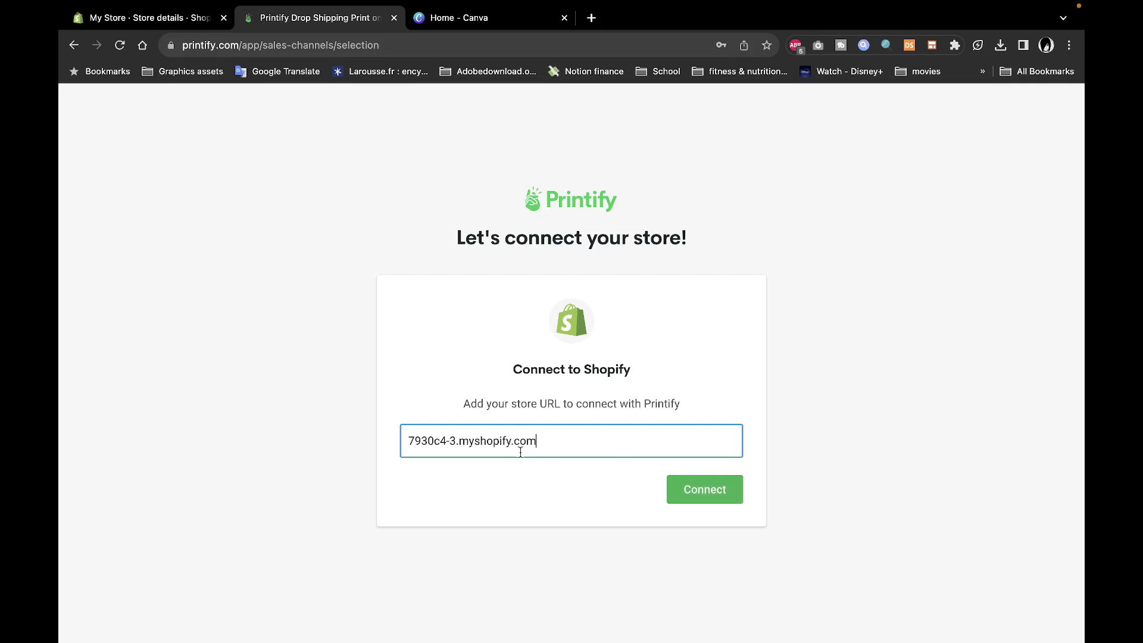
left_click(682, 499)
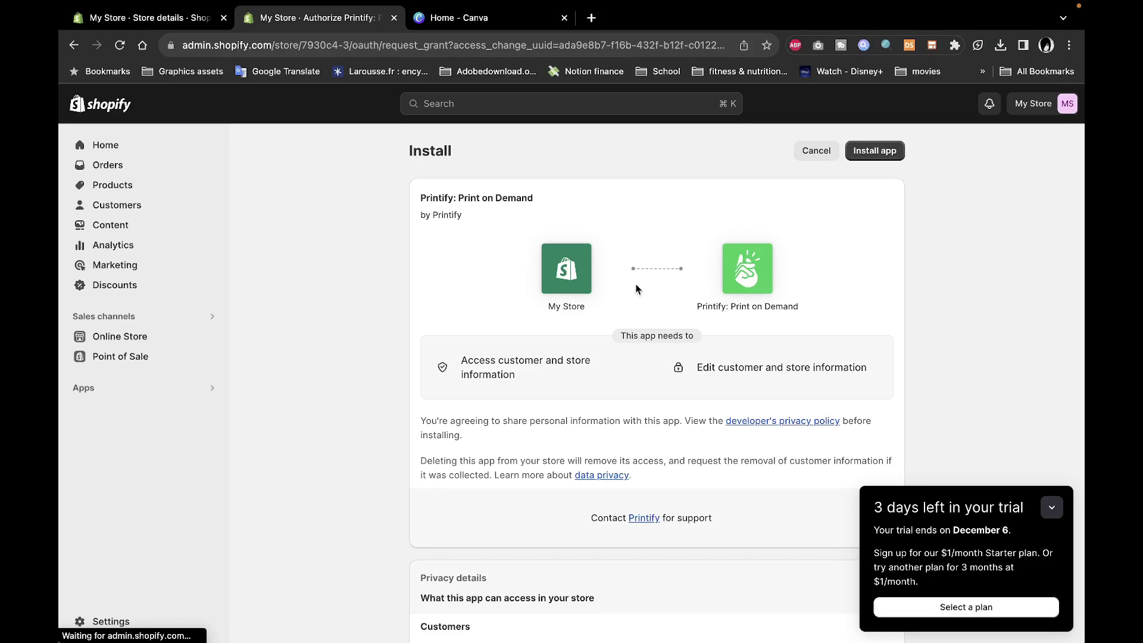
Install the Printify: Print on Demand app in the Shopify store and log in to Printify within it
left_click(880, 151)
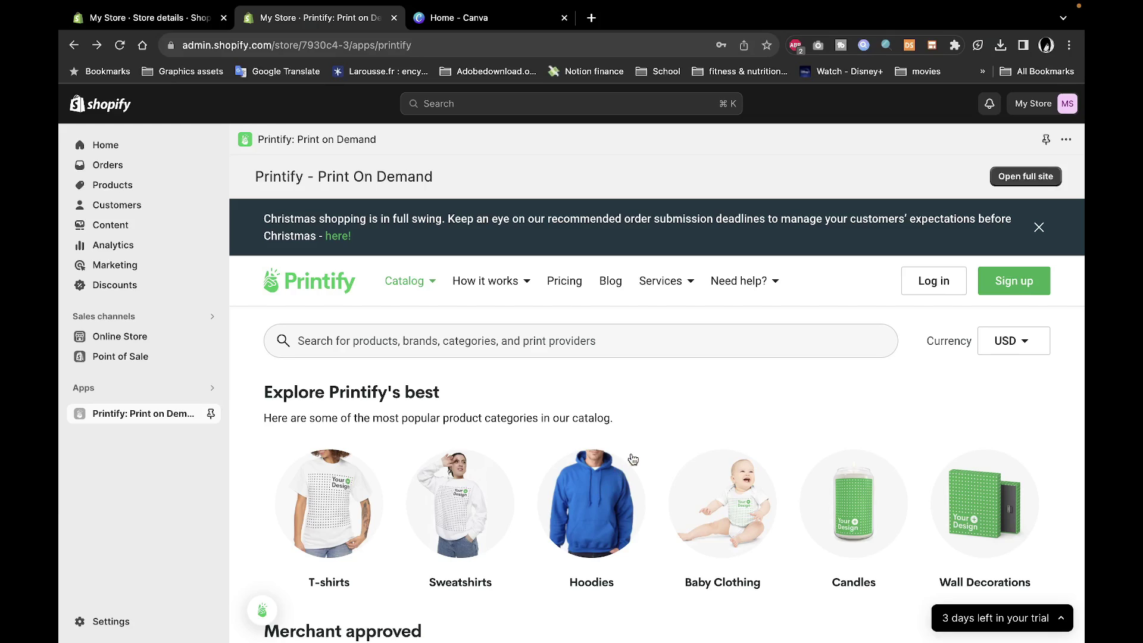
scroll(645, 422, "down", 1)
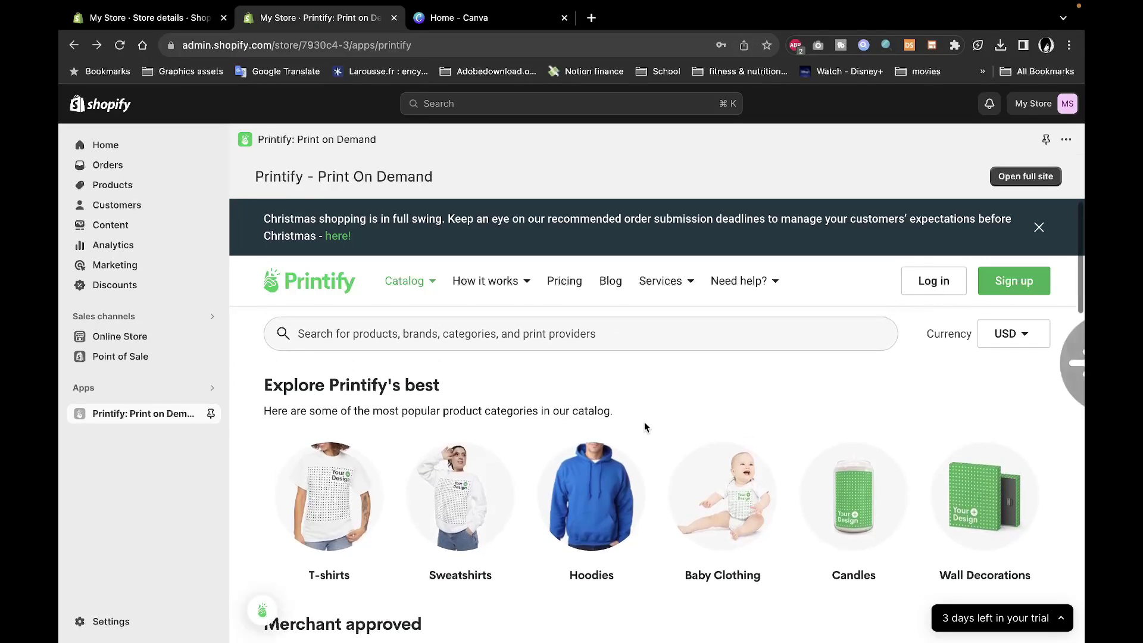
left_click(934, 286)
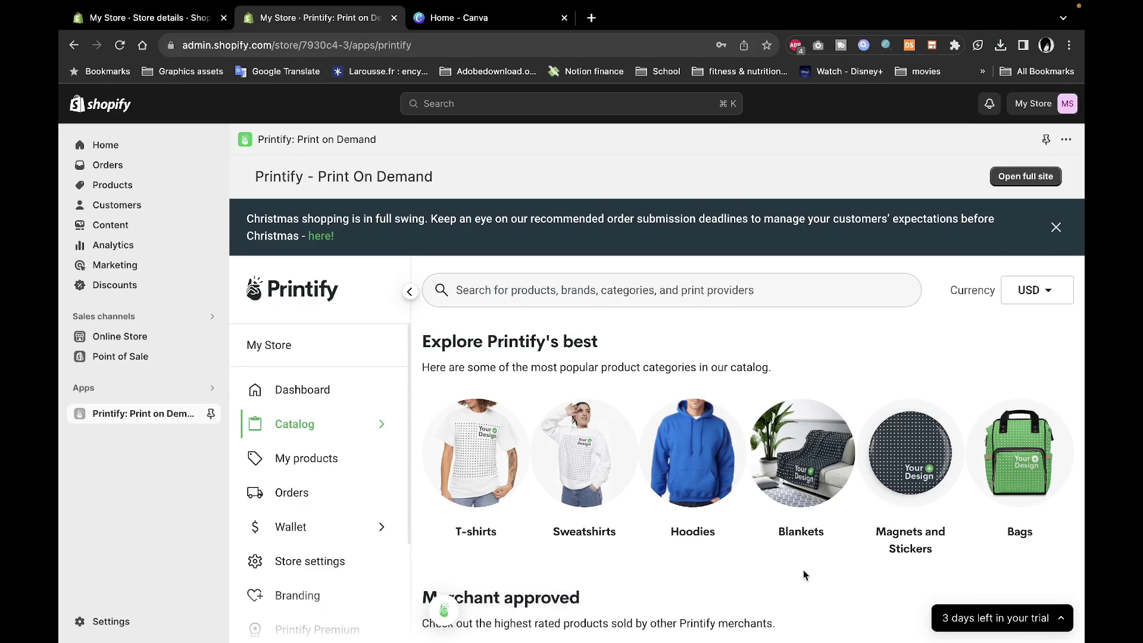
Look over the Printify catalog's popular products and open the Hoodies category
scroll(804, 574, "down", 4)
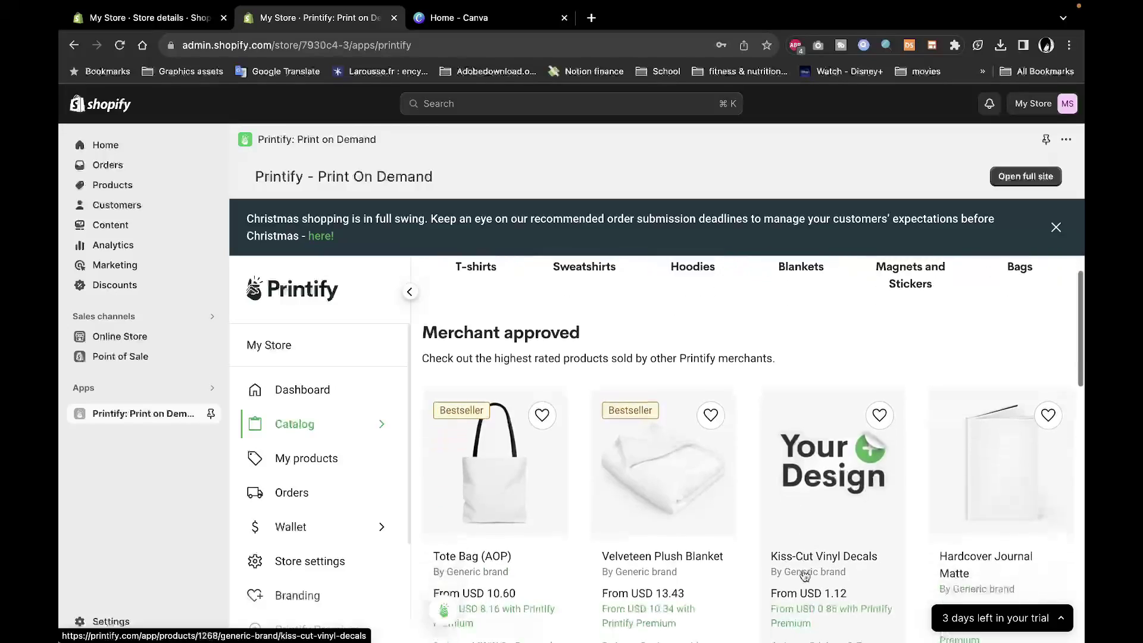
scroll(804, 575, "down", 3)
scroll(803, 570, "up", 7)
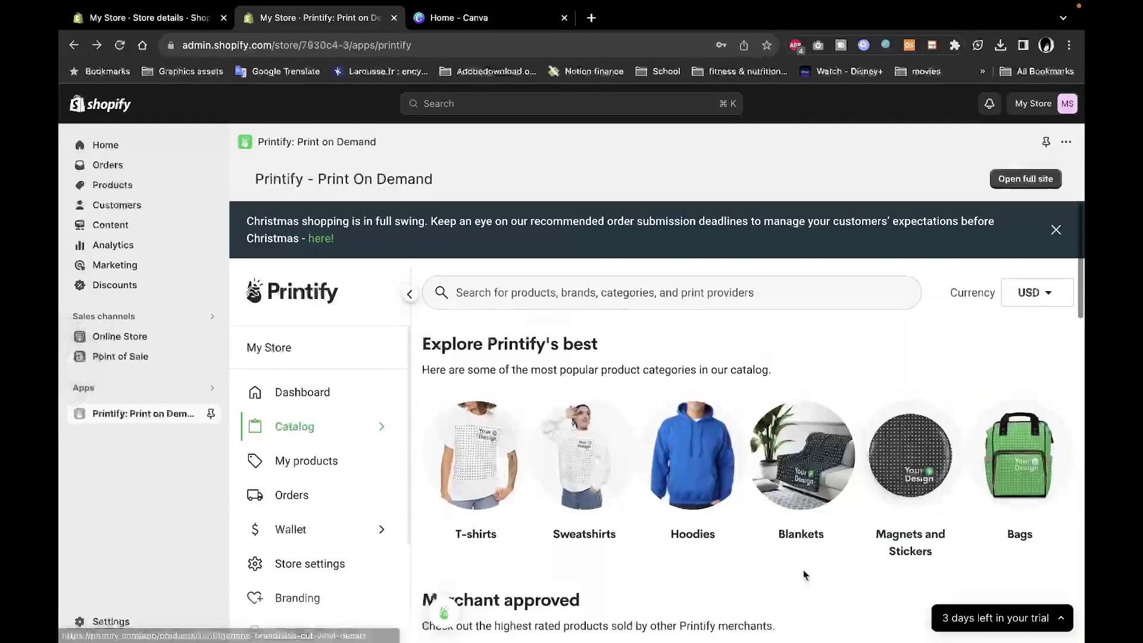
scroll(804, 575, "down", 1)
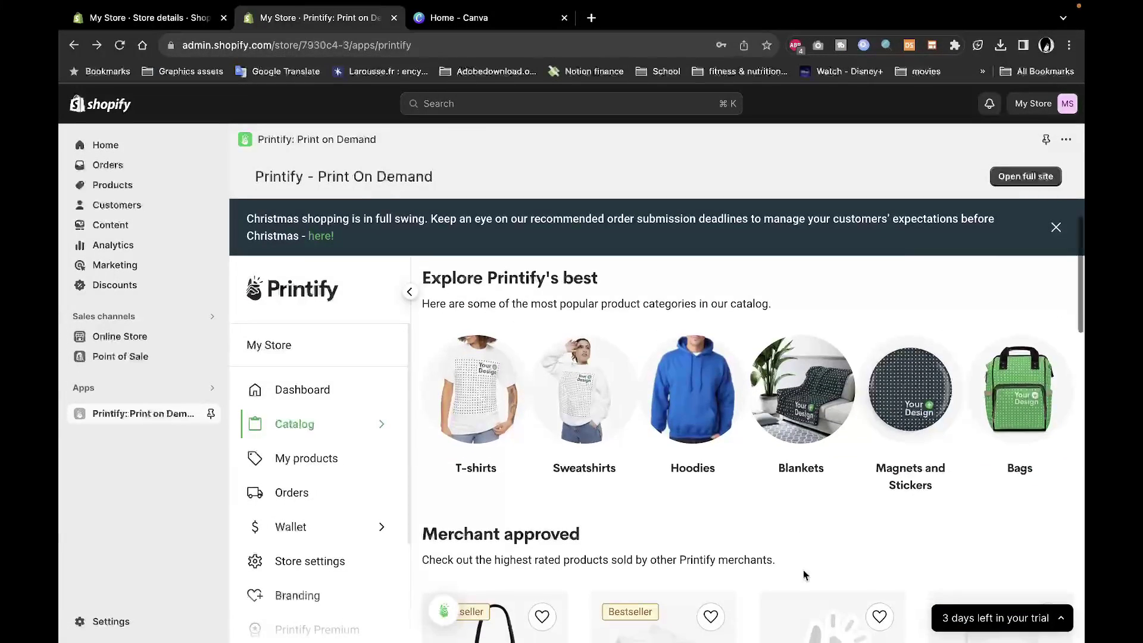
left_click(684, 388)
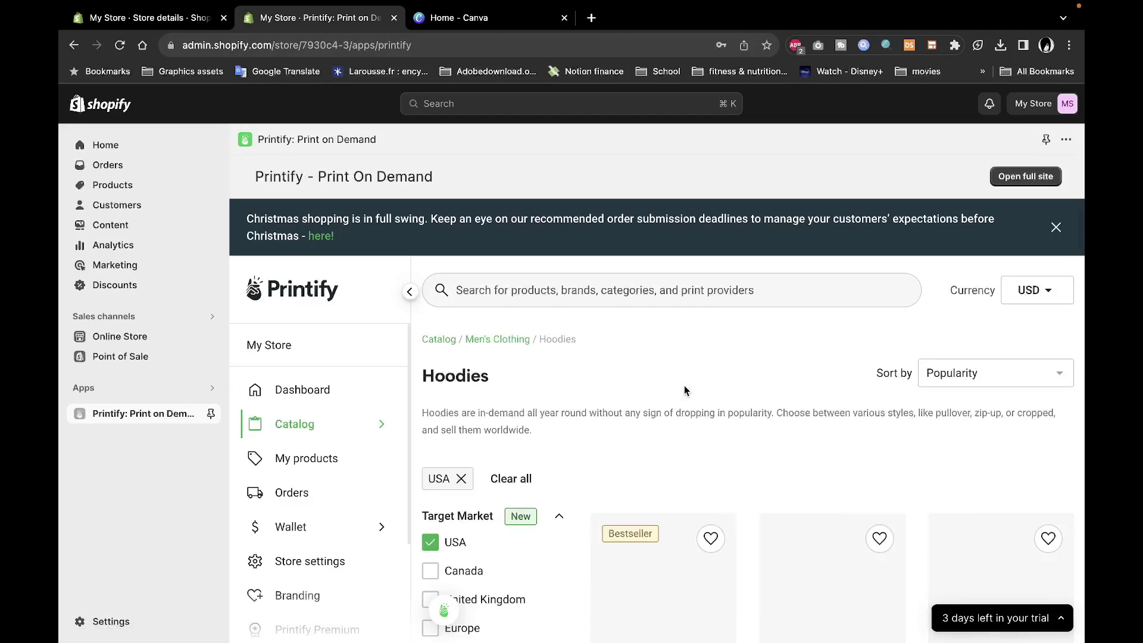
Browse the hoodies for the USA market and open the Unisex Mineral Wash Hoodie by Colortone
scroll(685, 389, "down", 4)
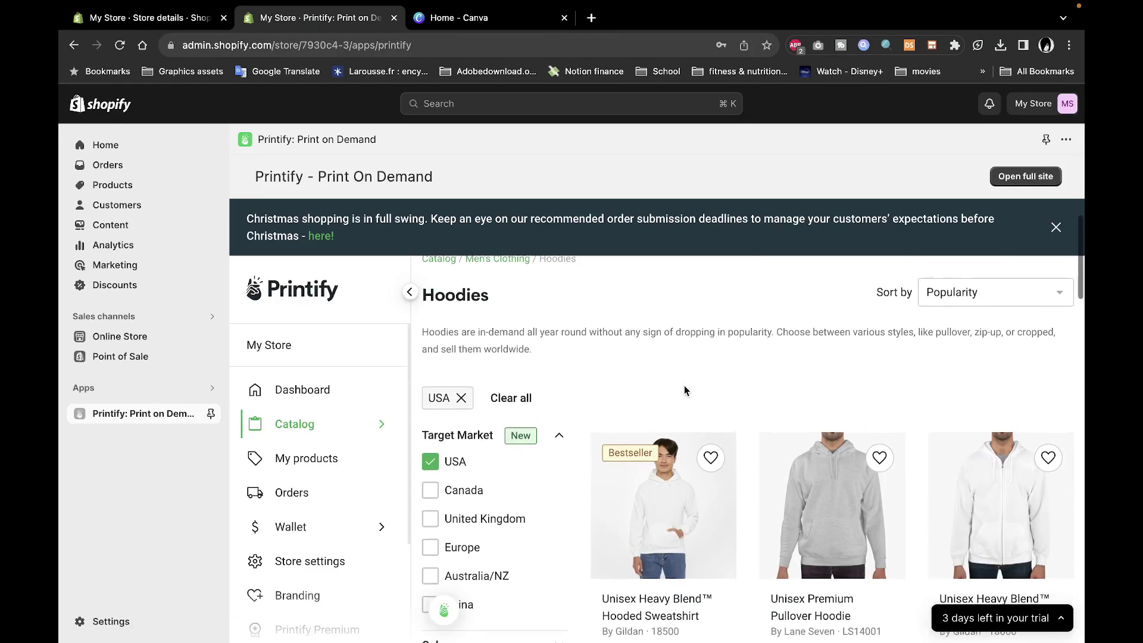
scroll(686, 390, "down", 4)
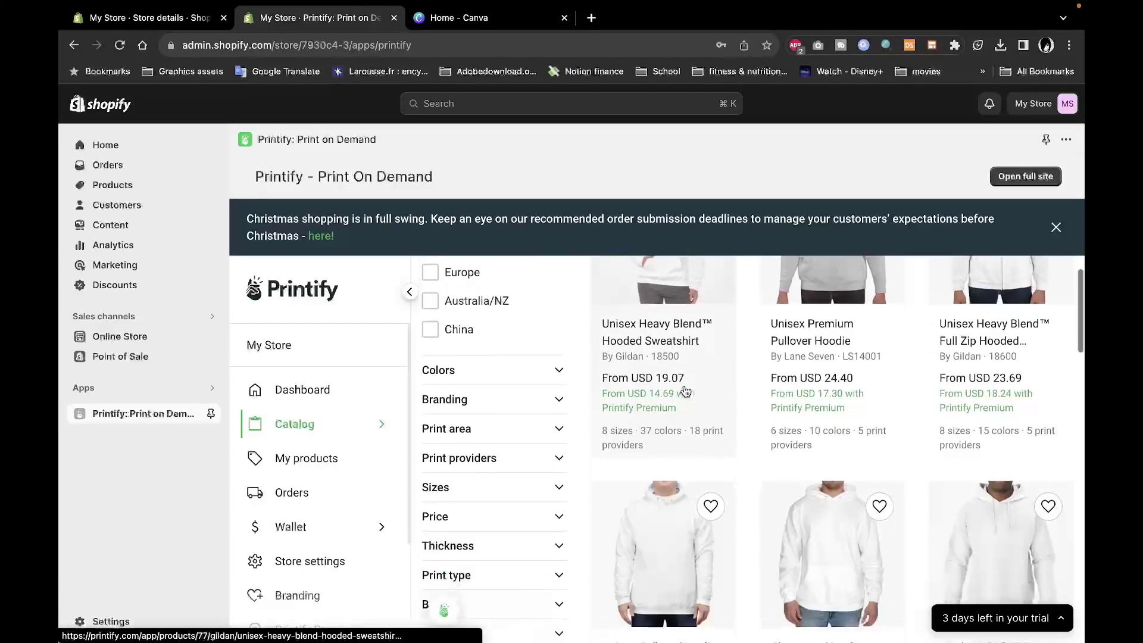
scroll(686, 390, "down", 6)
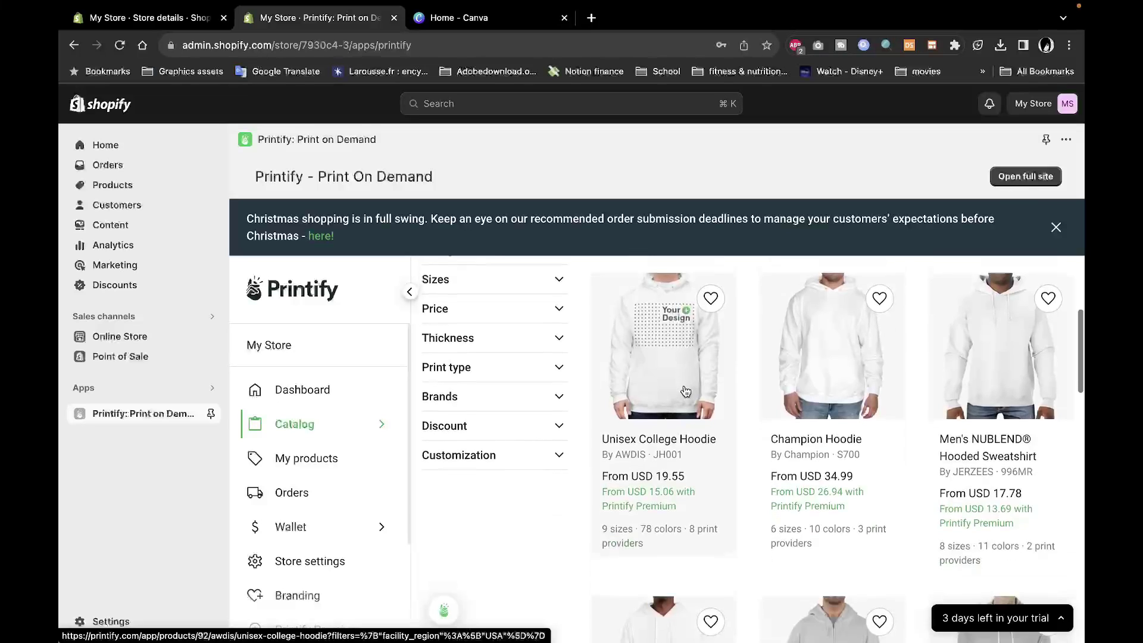
scroll(686, 391, "down", 4)
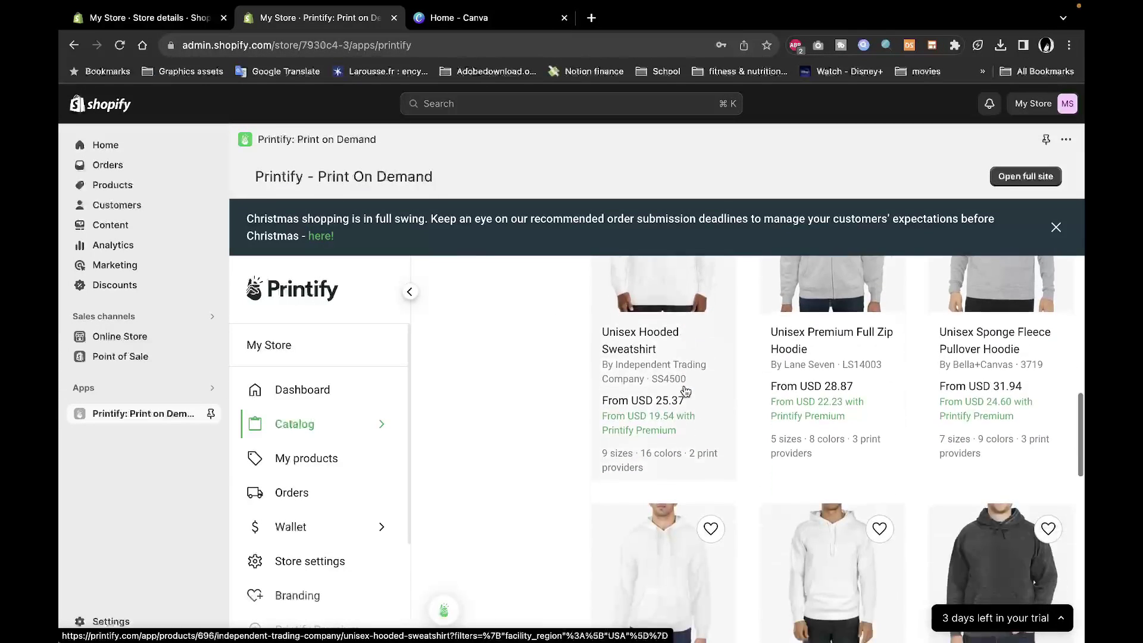
scroll(686, 390, "down", 1)
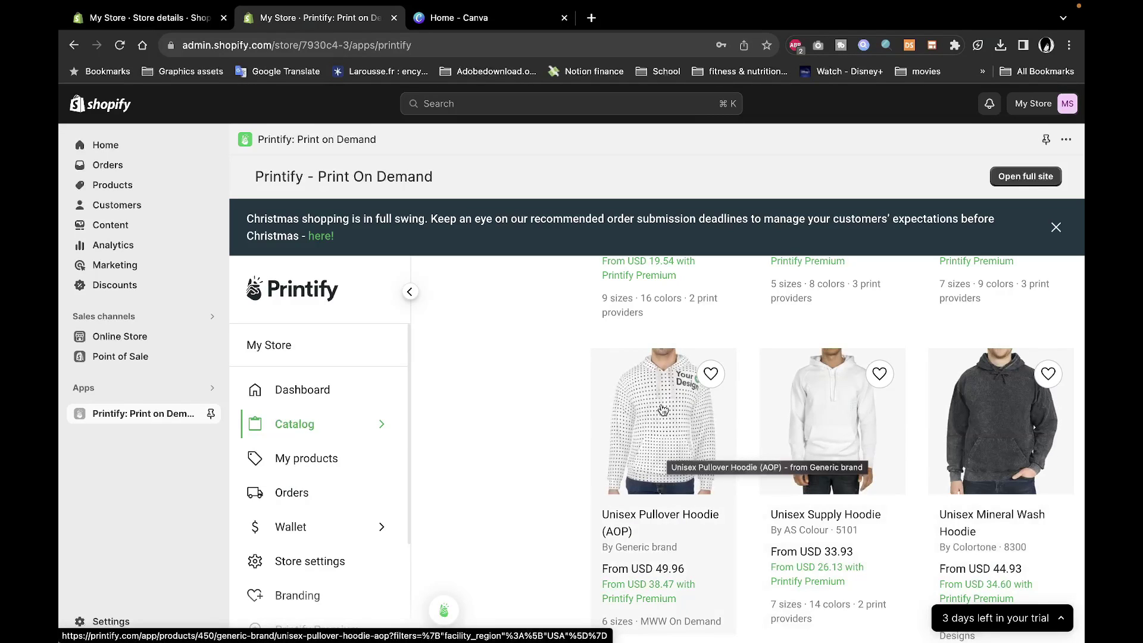
left_click(998, 430)
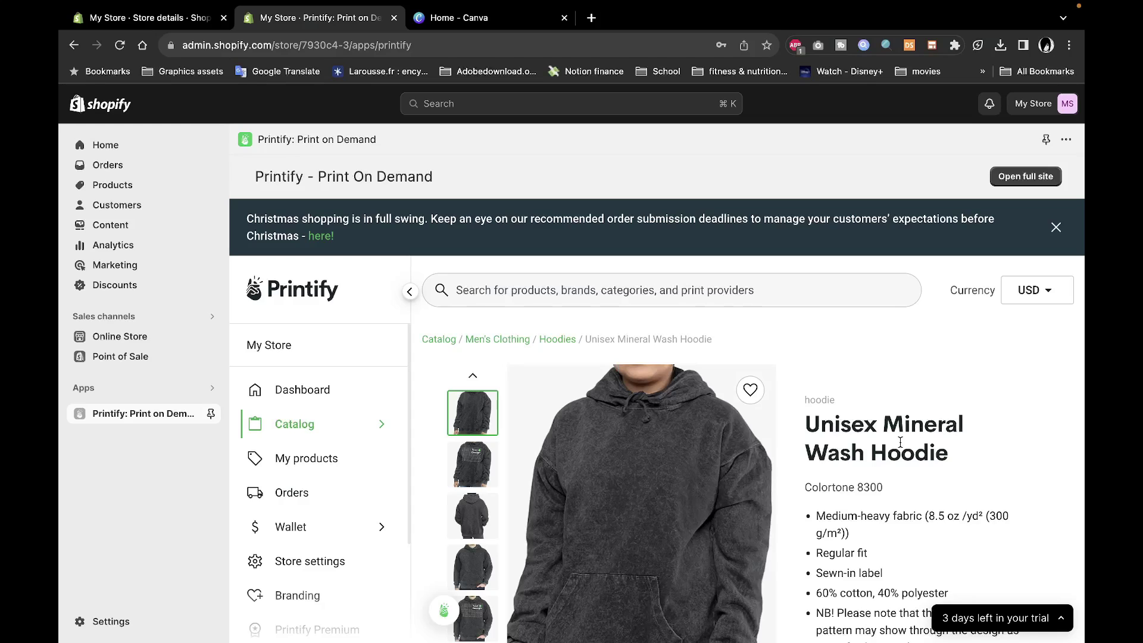
Review the Unisex Mineral Wash Hoodie's details and available colors, and start designing it with the provider JAMS Designs
scroll(724, 451, "down", 3)
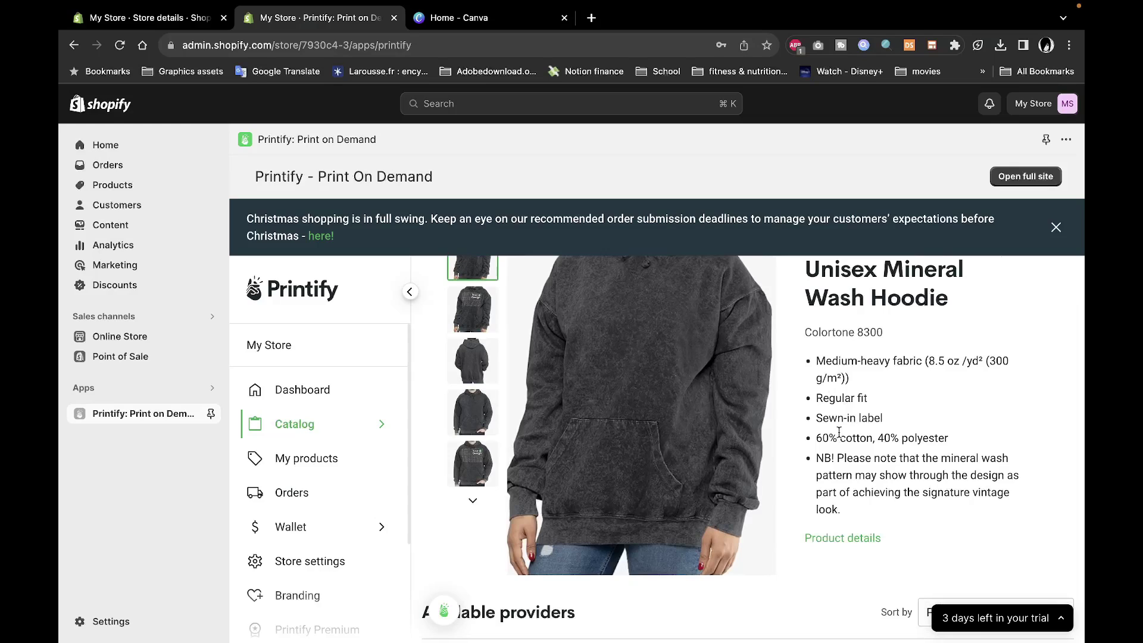
scroll(837, 427, "down", 5)
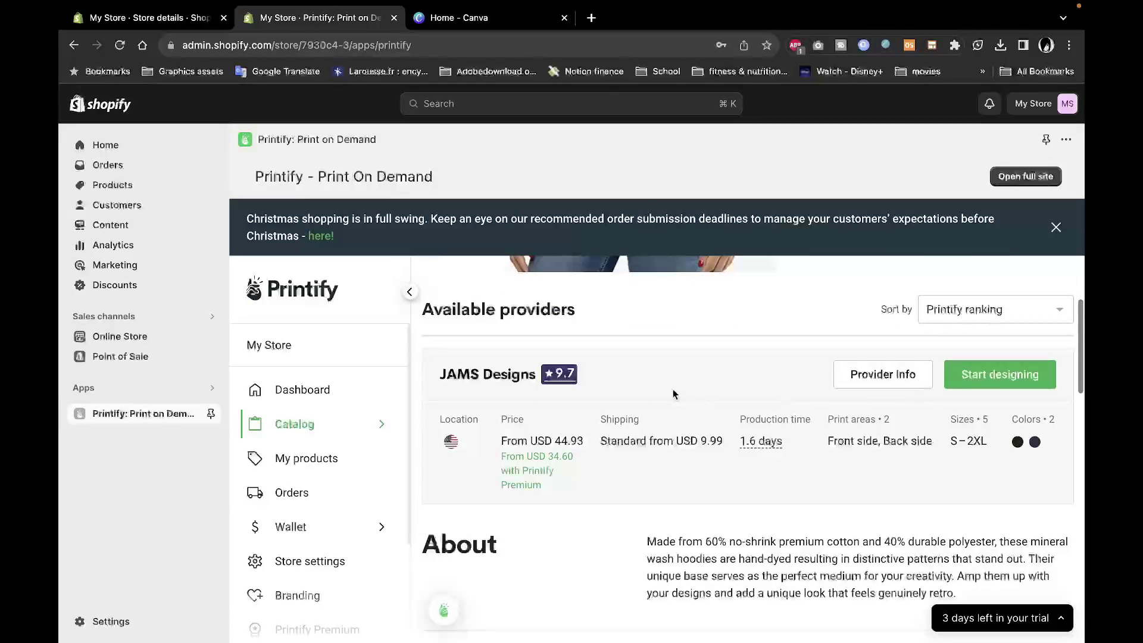
scroll(660, 402, "down", 1)
scroll(661, 405, "up", 1)
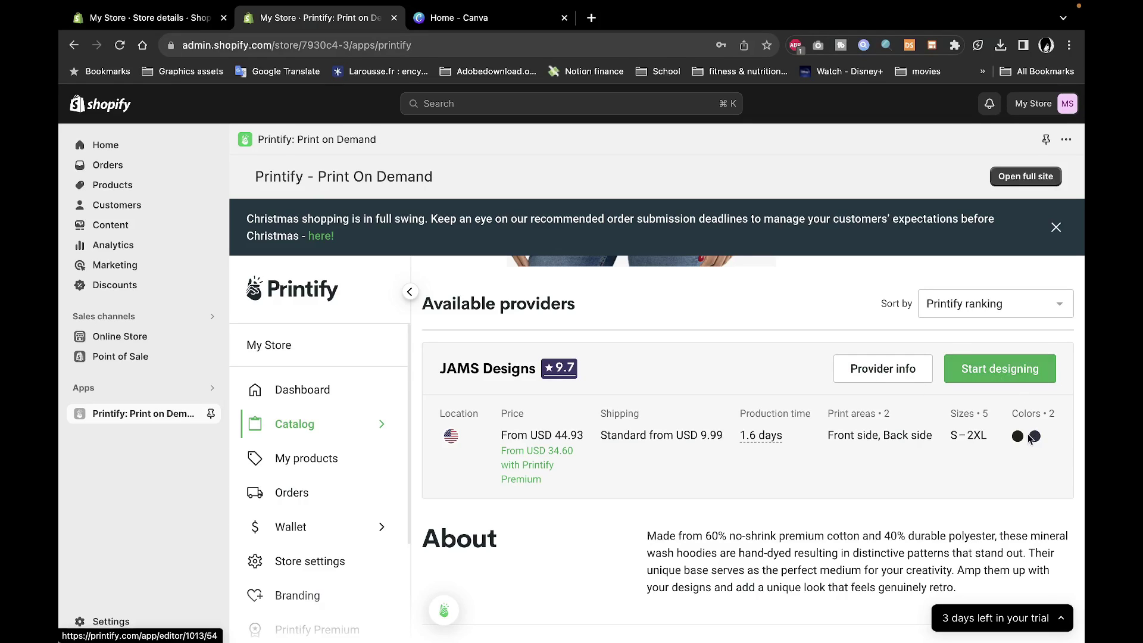
mouse_move(1021, 442)
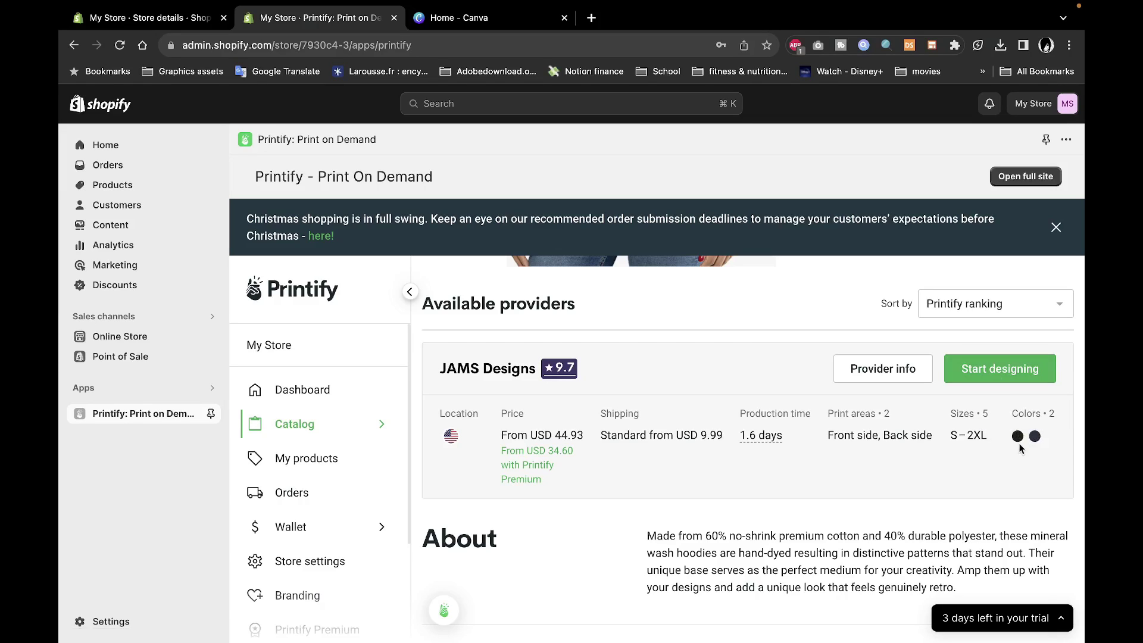
left_click(1000, 369)
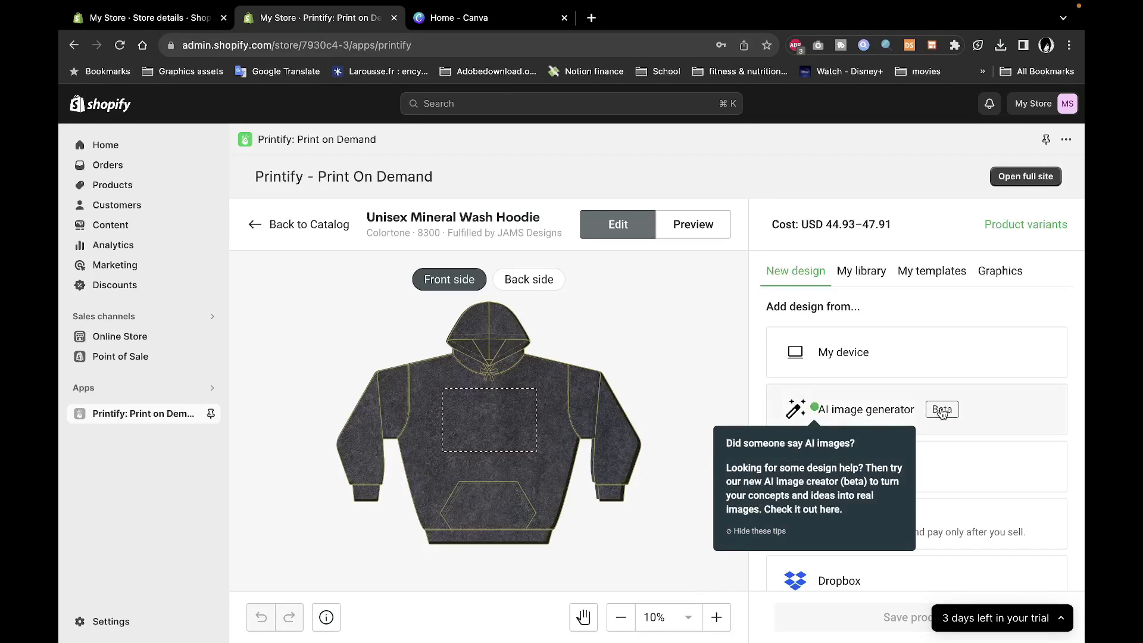
Look through the design library, the saved templates and the ready-made graphics available for the hoodie
left_click(867, 274)
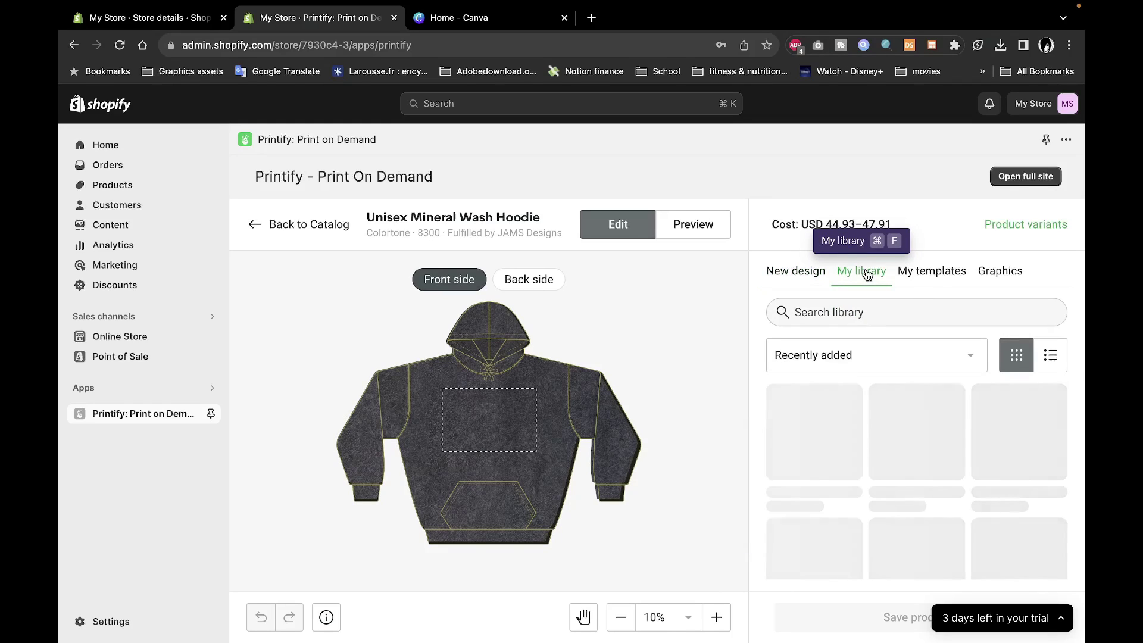
left_click(926, 278)
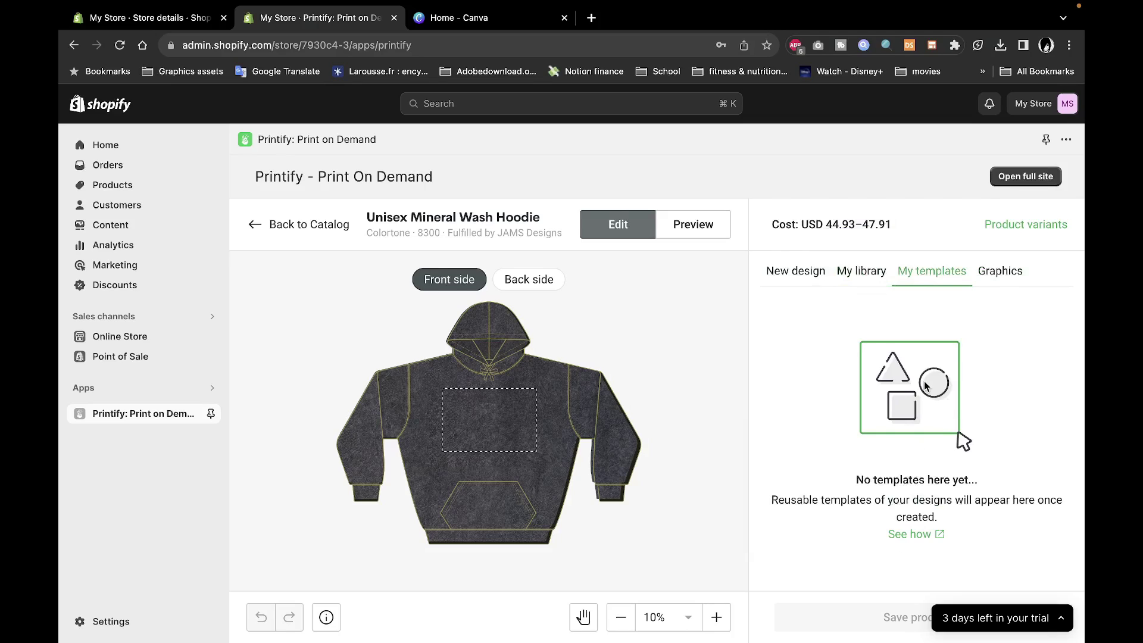
left_click(999, 273)
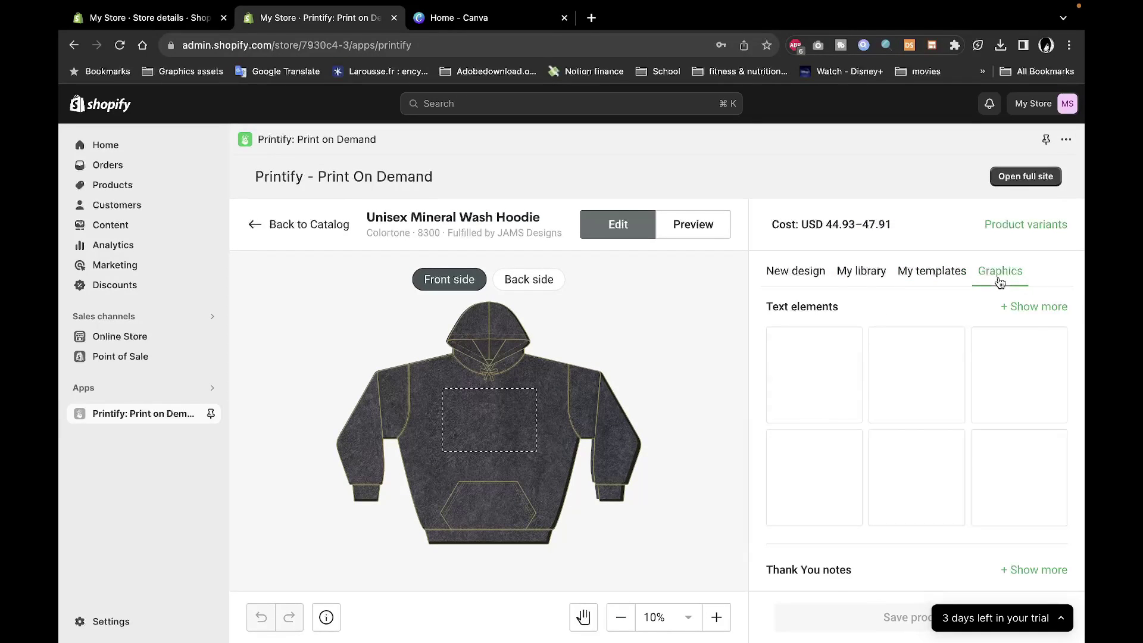
scroll(935, 327, "down", 4)
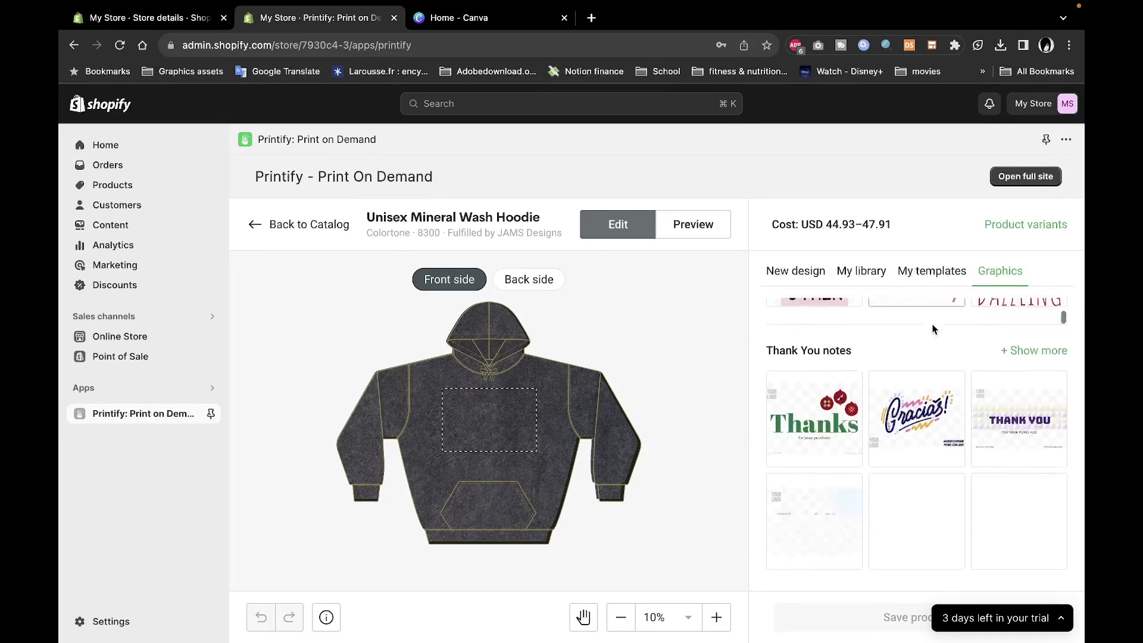
scroll(933, 329, "down", 3)
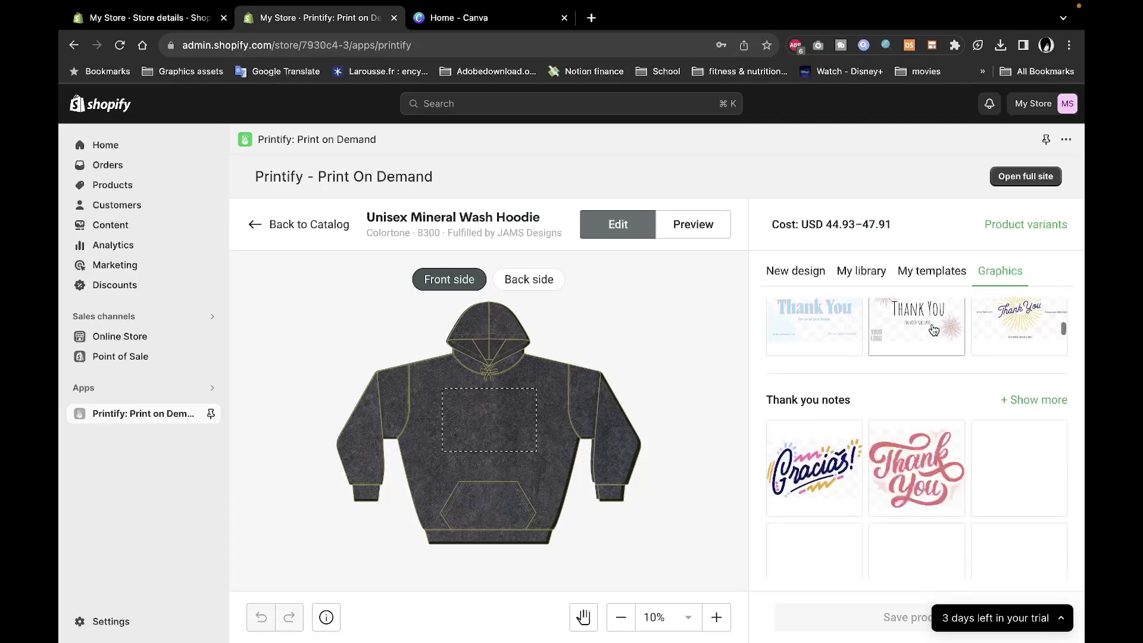
scroll(933, 329, "up", 2)
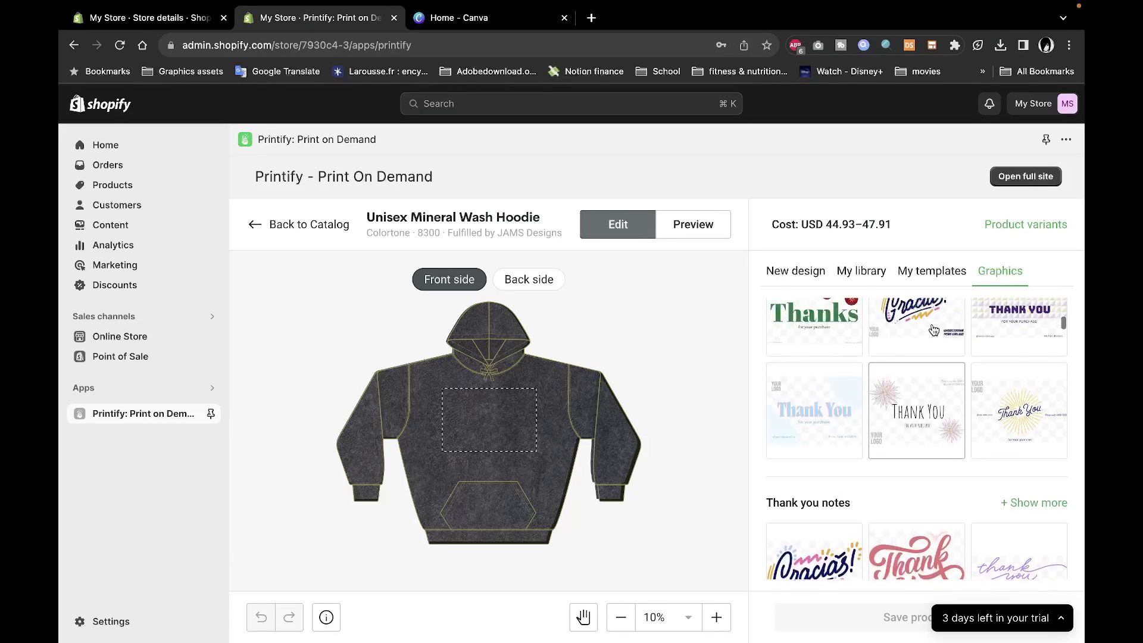
scroll(933, 330, "up", 4)
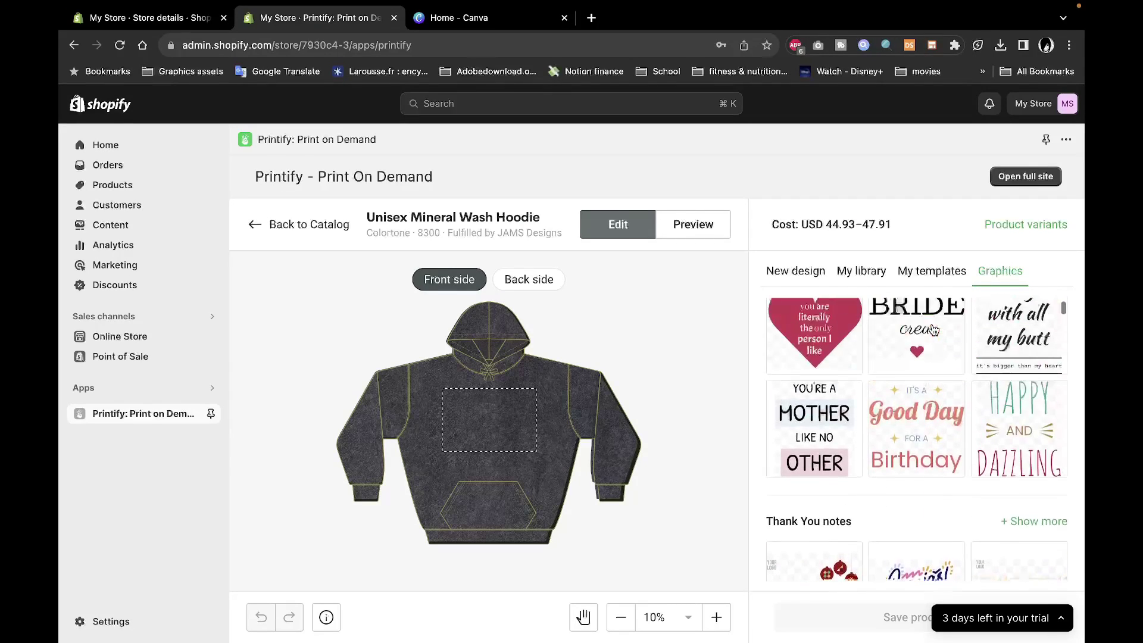
scroll(933, 329, "up", 1)
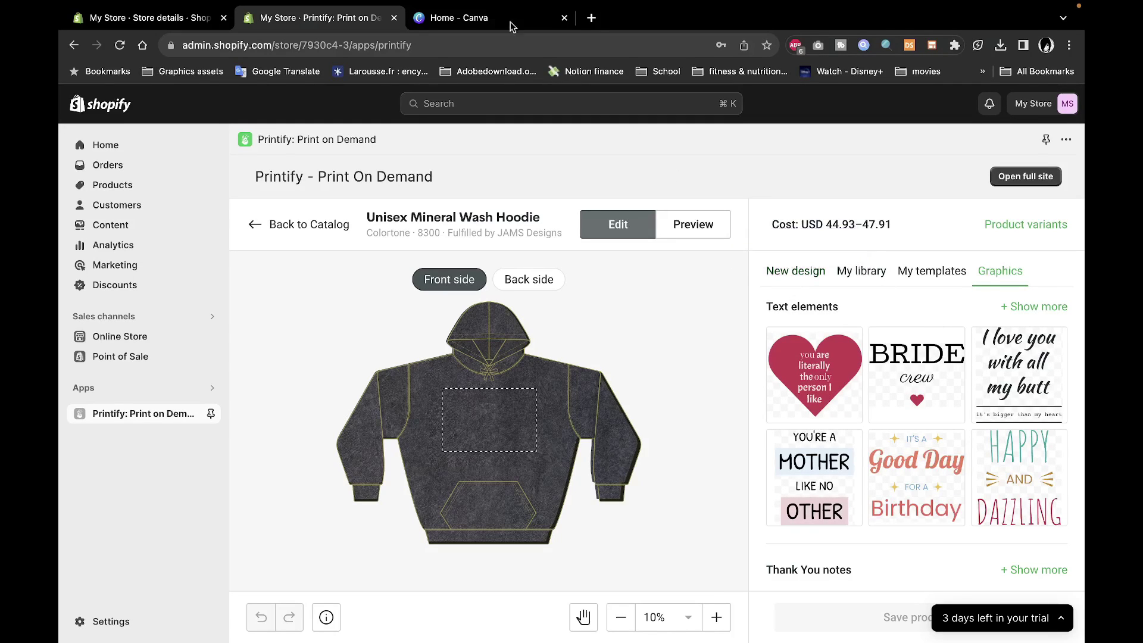
Switch to Canva, look over its home page and open the full template collection
left_click(488, 23)
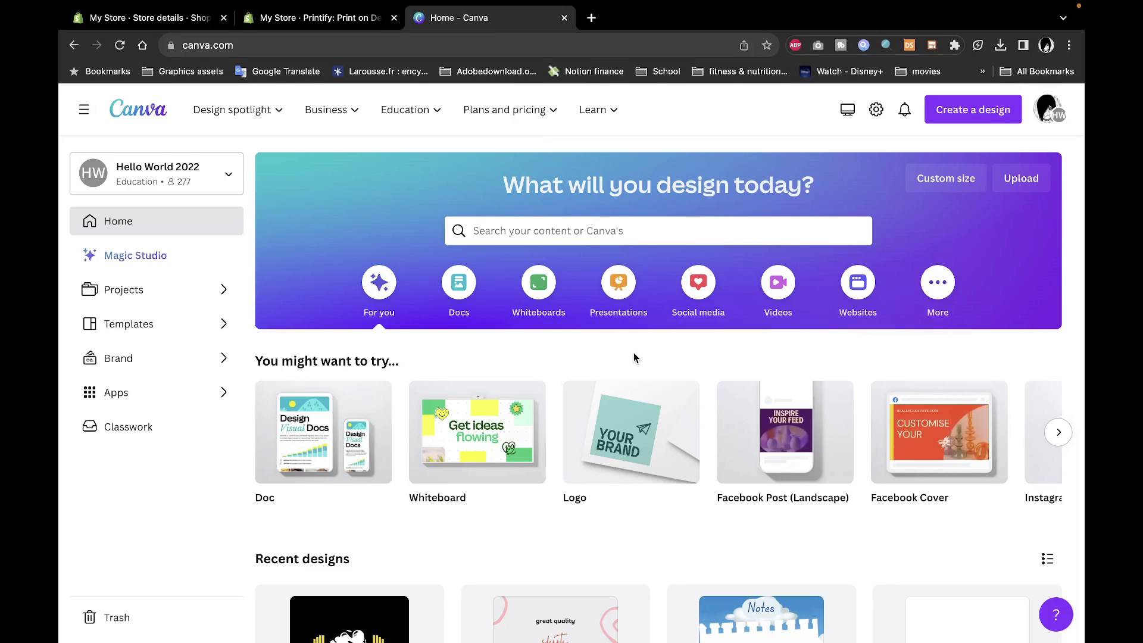
scroll(634, 358, "down", 4)
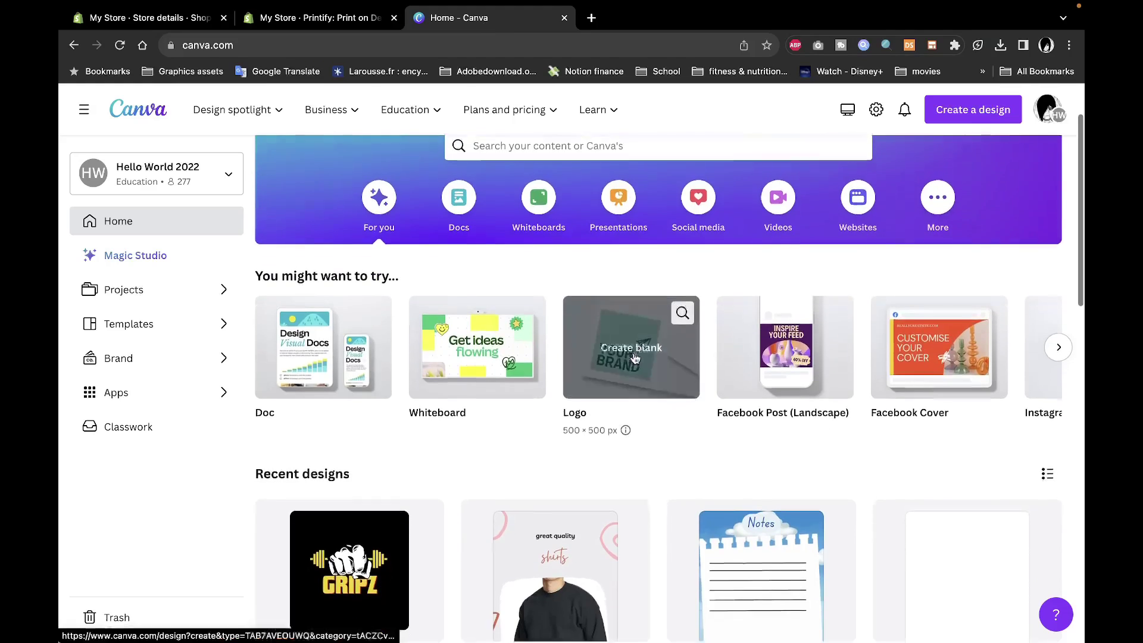
scroll(633, 357, "up", 4)
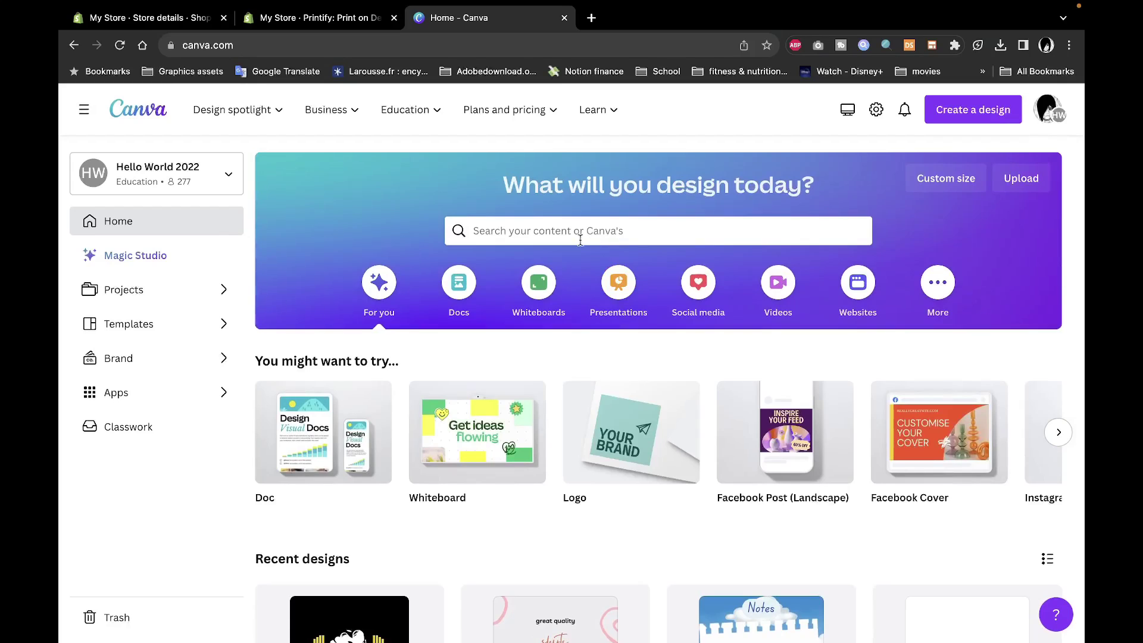
left_click(204, 323)
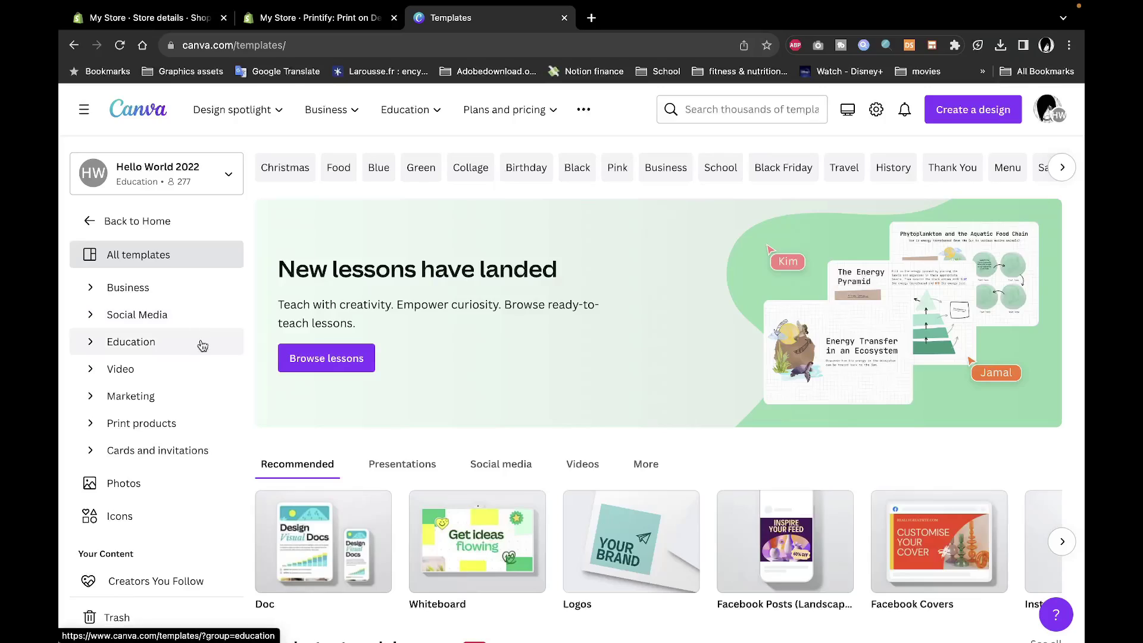
Browse the template collection down to the logos inspired by the last design and look through them
scroll(507, 471, "down", 5)
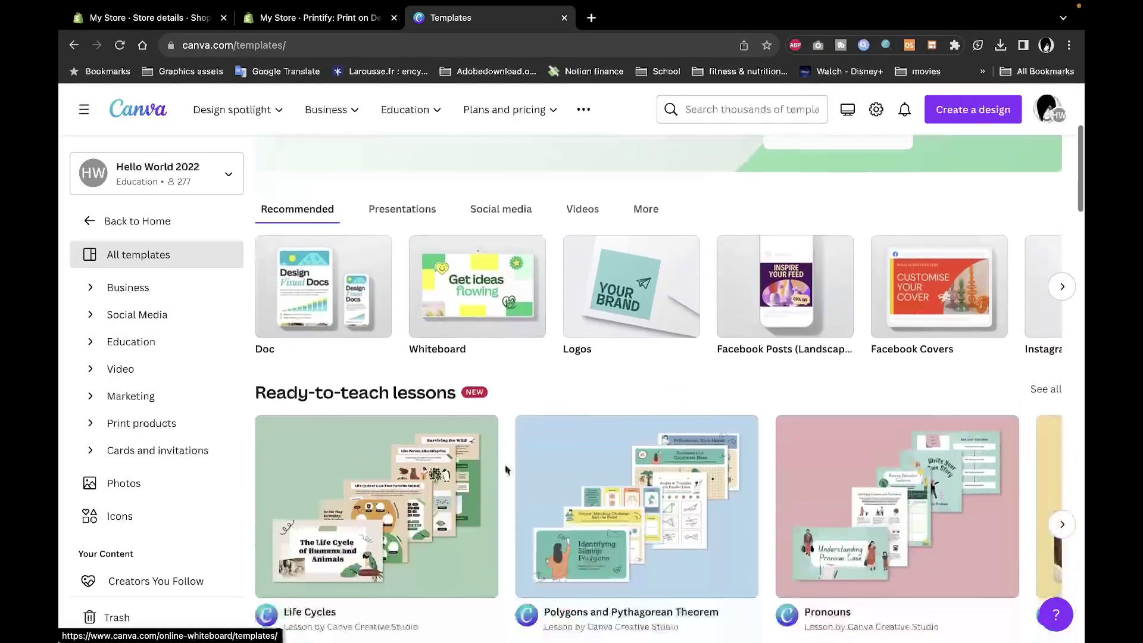
scroll(506, 470, "down", 15)
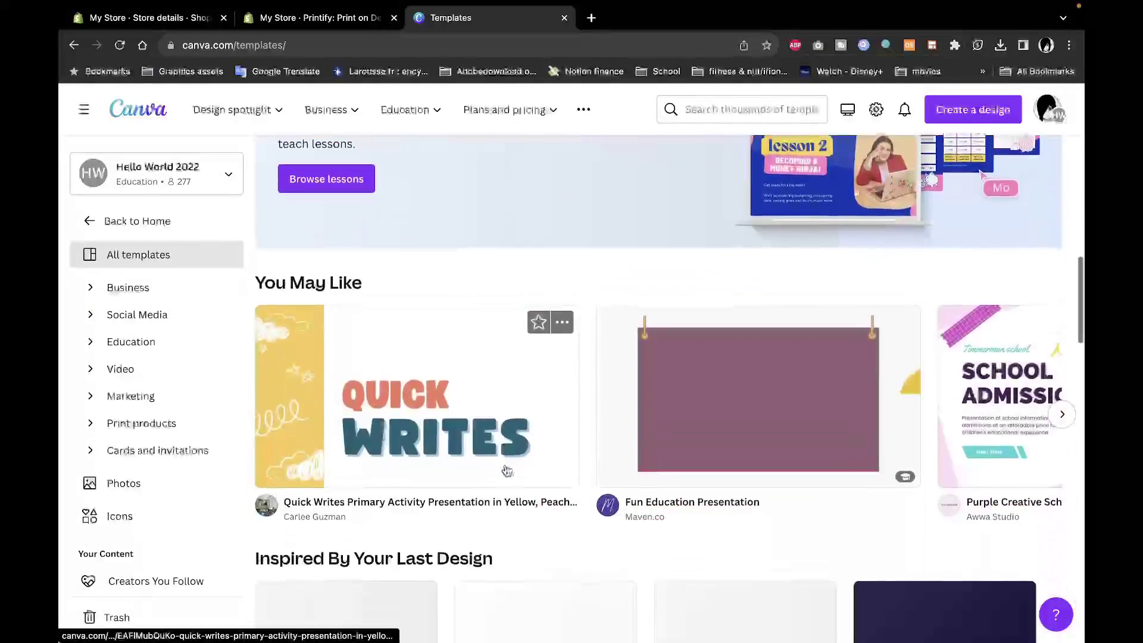
scroll(507, 471, "down", 2)
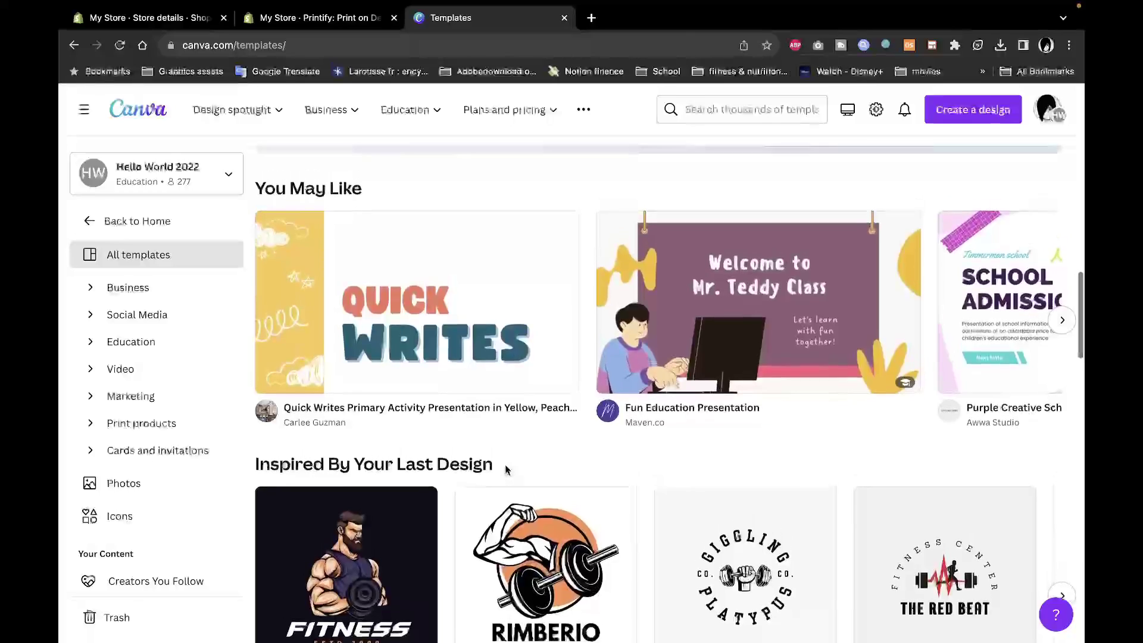
scroll(506, 471, "down", 3)
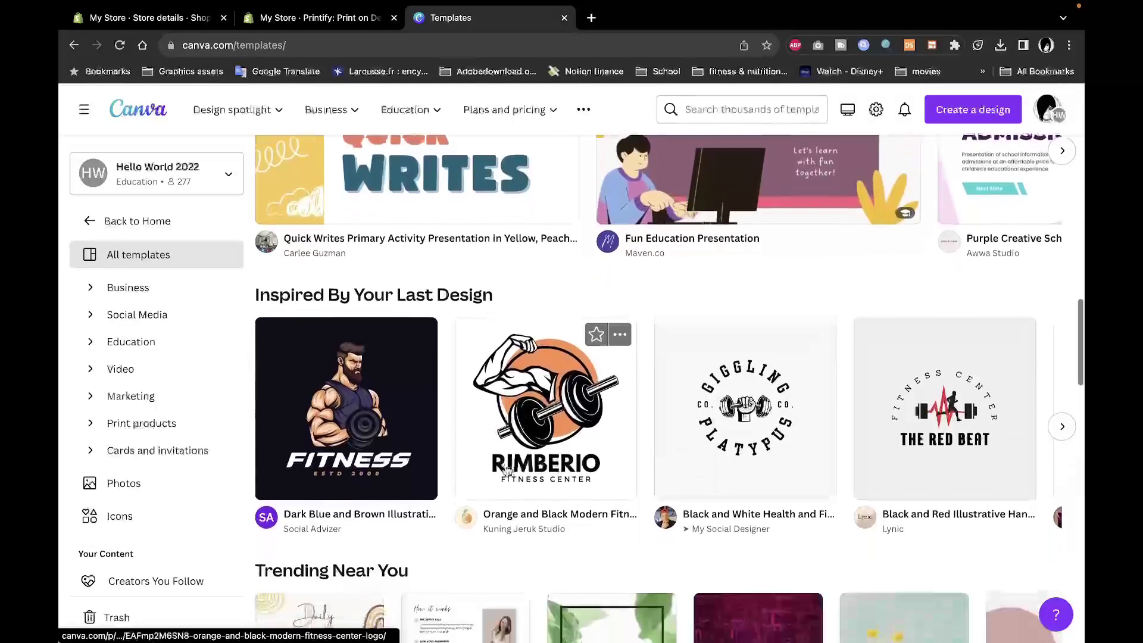
scroll(507, 471, "down", 2)
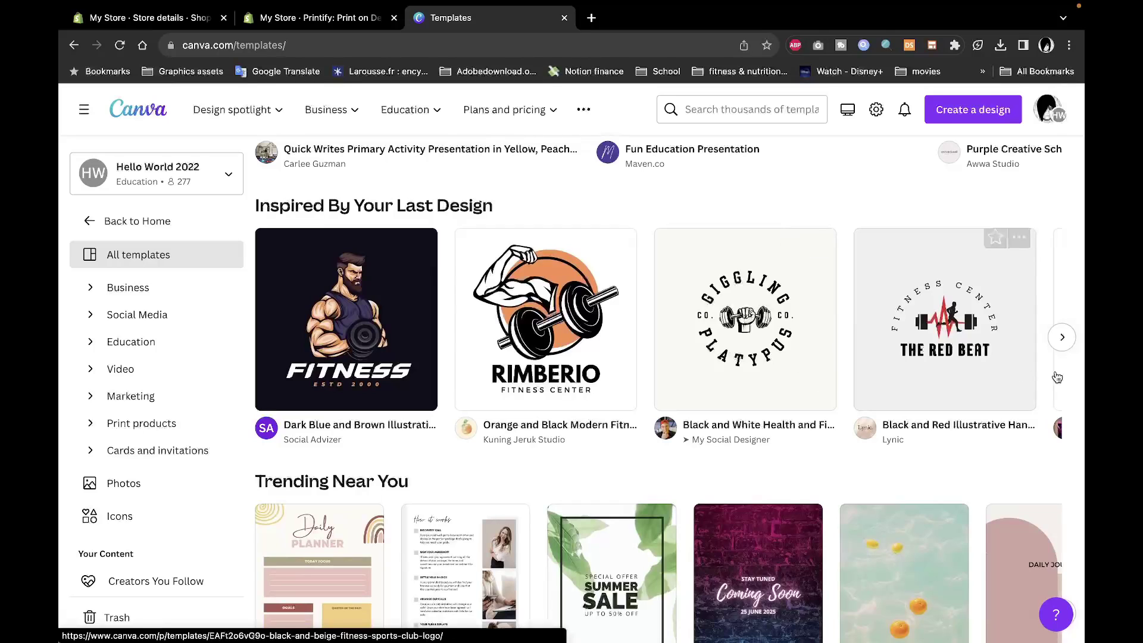
left_click(1063, 338)
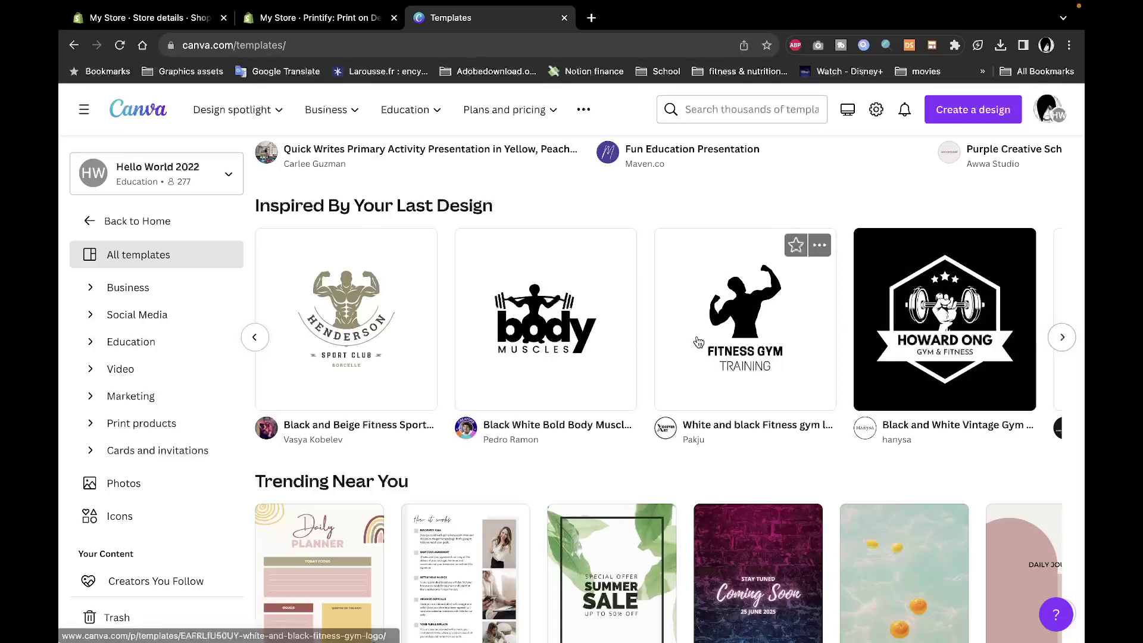
left_click(253, 337)
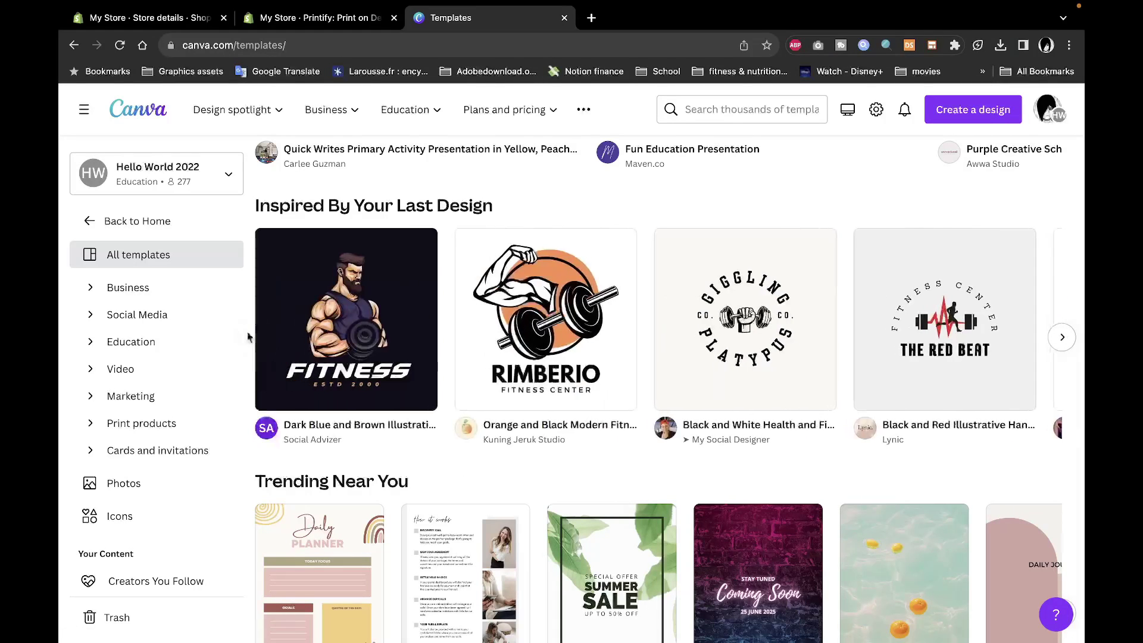
Preview the Dark Blue and Brown Illustrative Fitness Gym Logo, and start customising the similar Creative Color Brushstroke Lettering Logo template
left_click(361, 314)
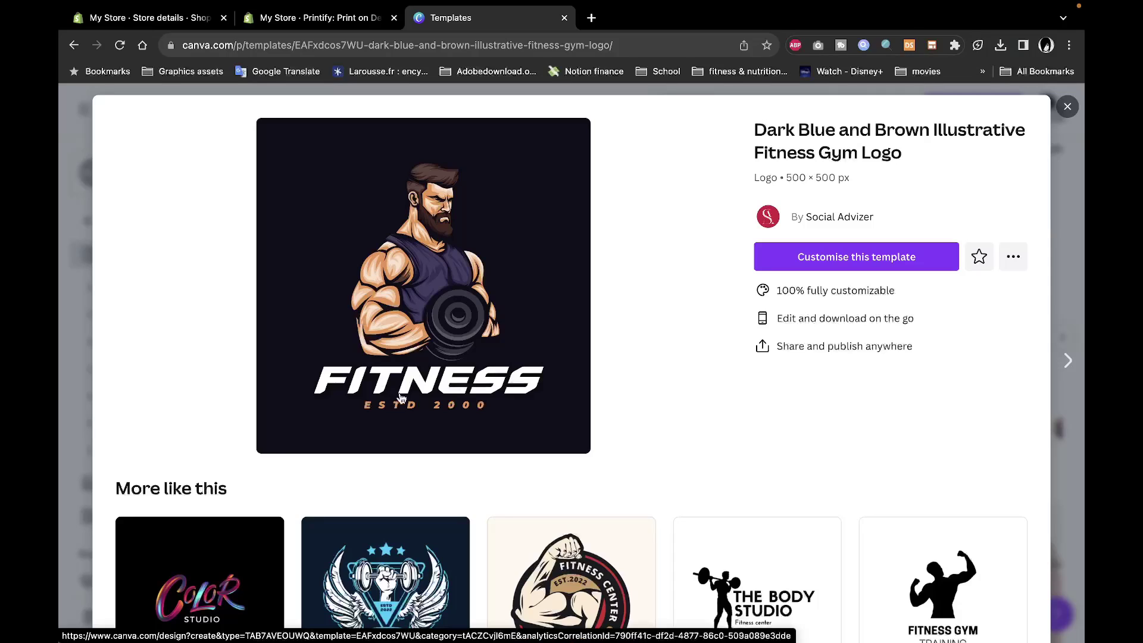
scroll(624, 419, "down", 1)
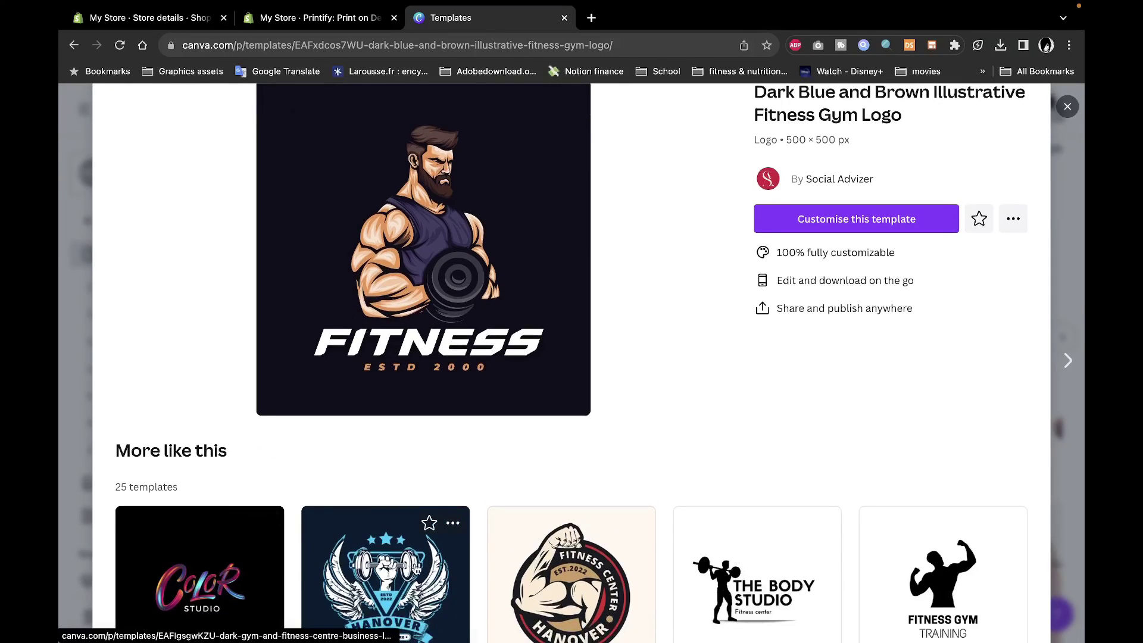
left_click(280, 583)
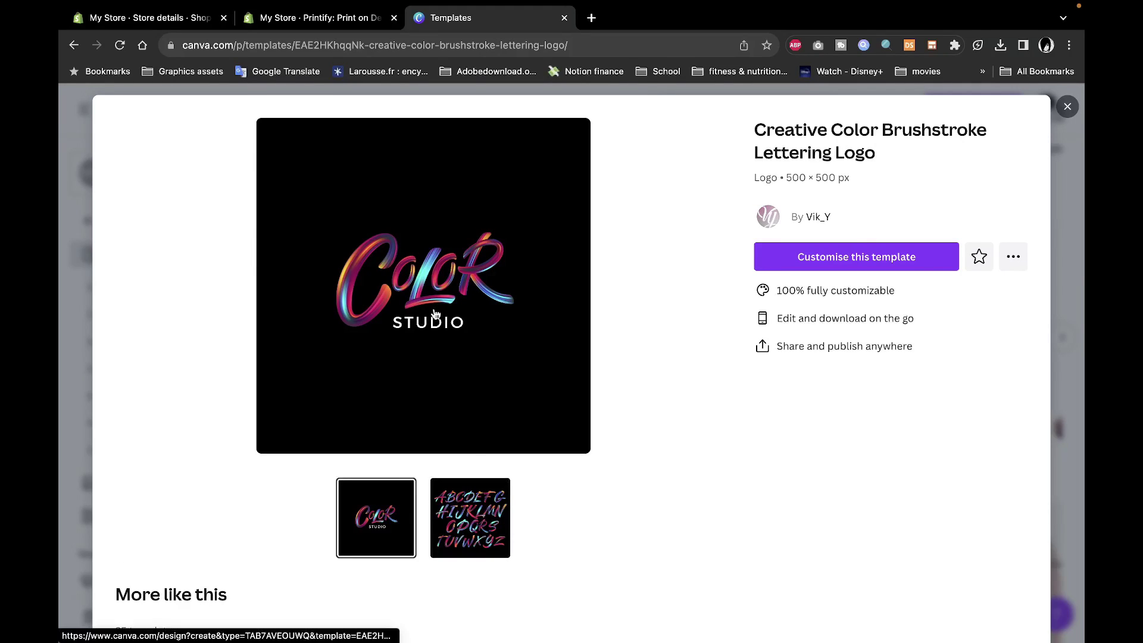
left_click(841, 267)
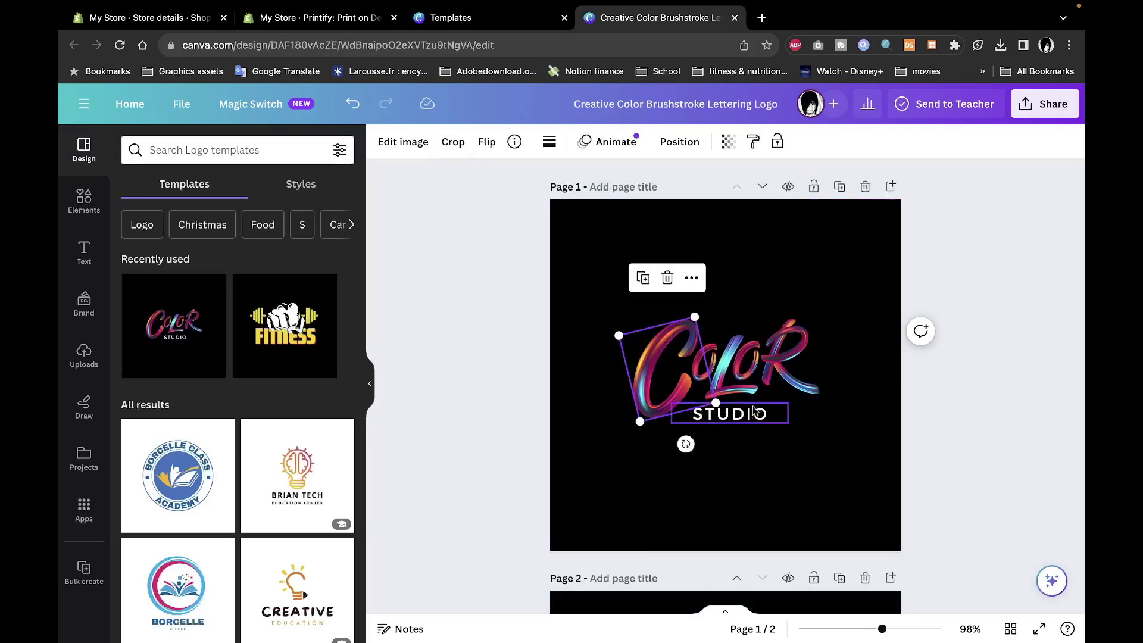
Replace the word STUDIO under the COLOR lettering with BRAND
left_click(756, 383)
left_click(781, 364)
left_click(746, 364)
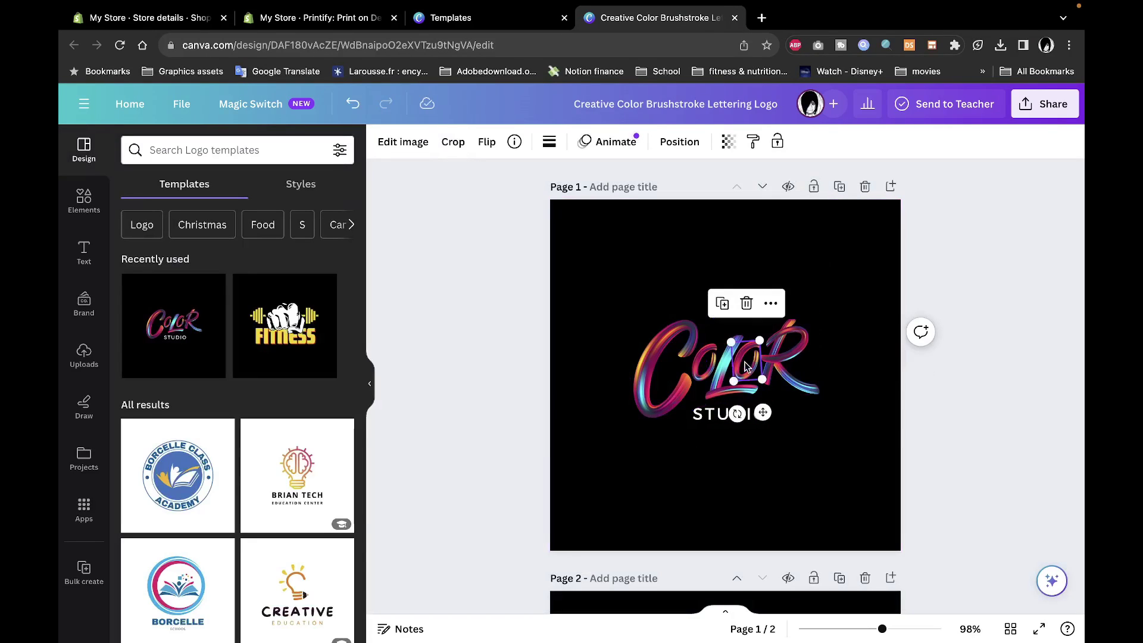
double_click(712, 415)
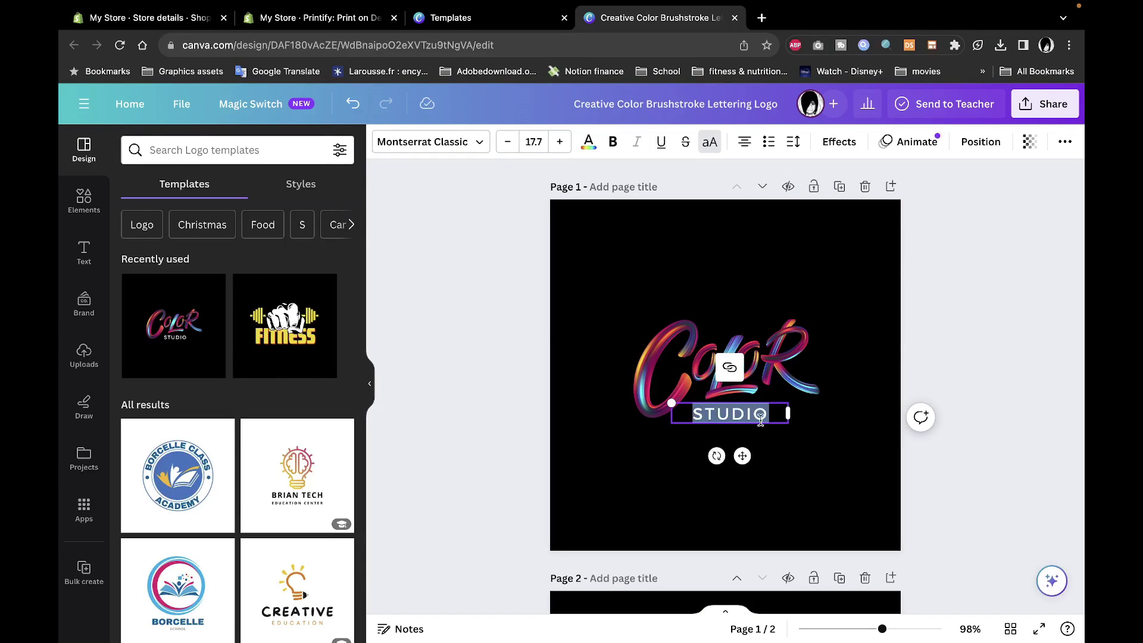
type("BRAND")
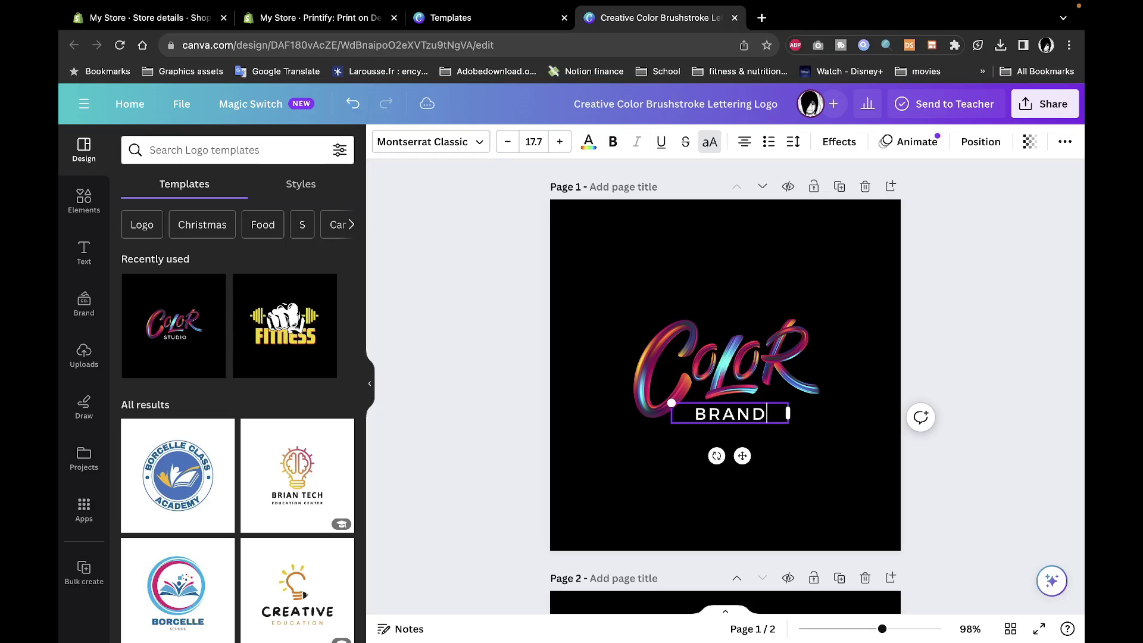
Delete the second page with the brushstroke alphabet and remove the black background behind the logo
scroll(527, 459, "down", 5)
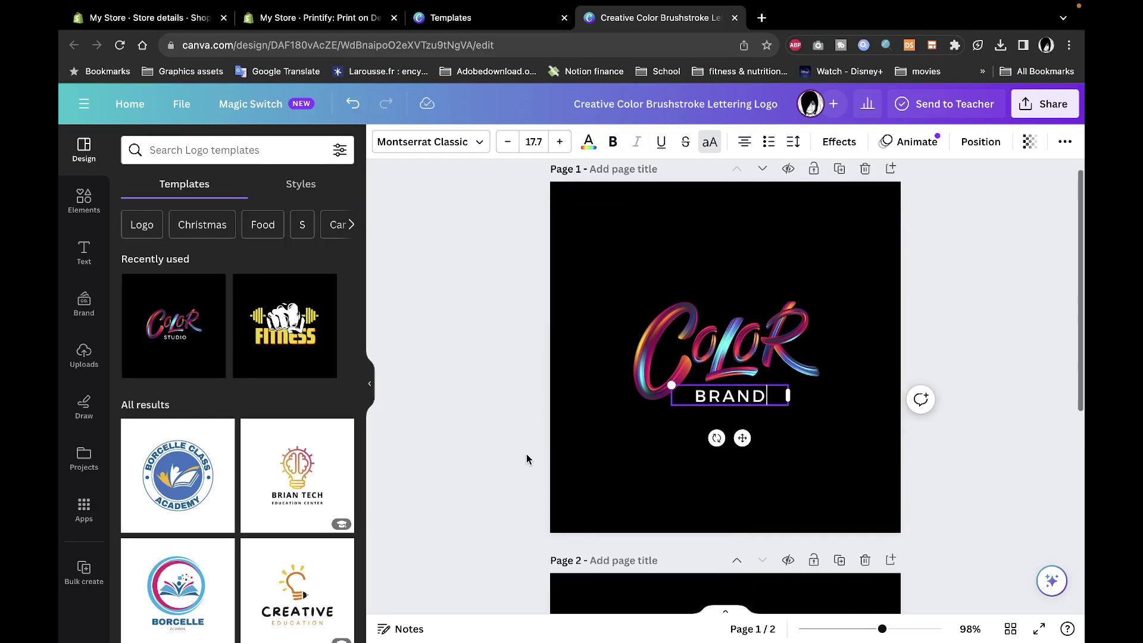
scroll(527, 459, "down", 4)
scroll(527, 459, "up", 8)
scroll(527, 459, "down", 3)
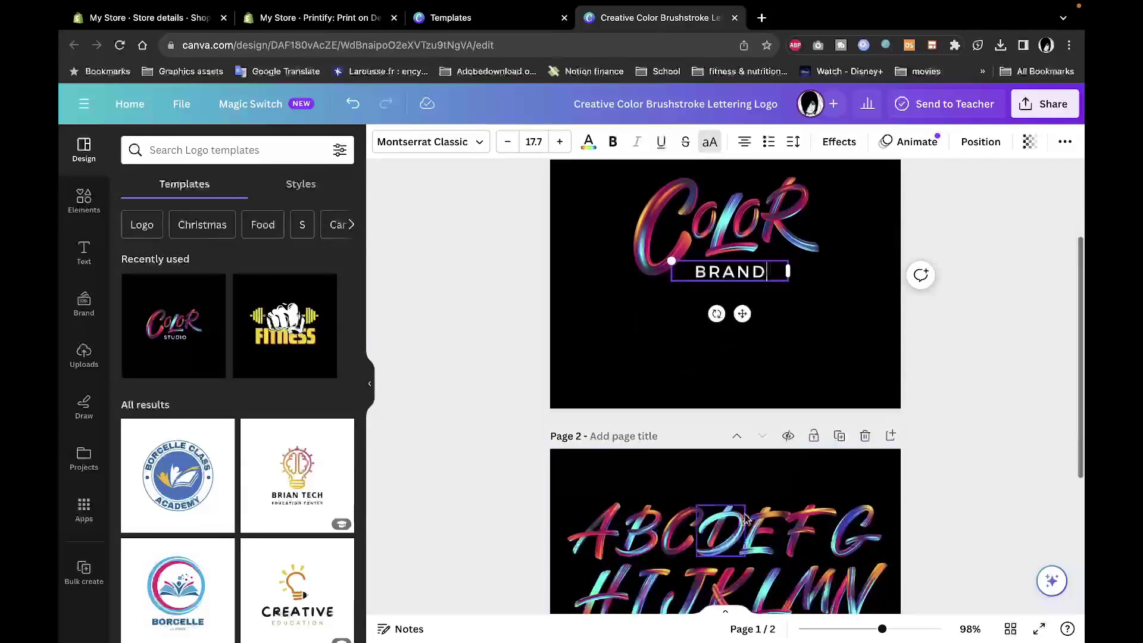
left_click(866, 437)
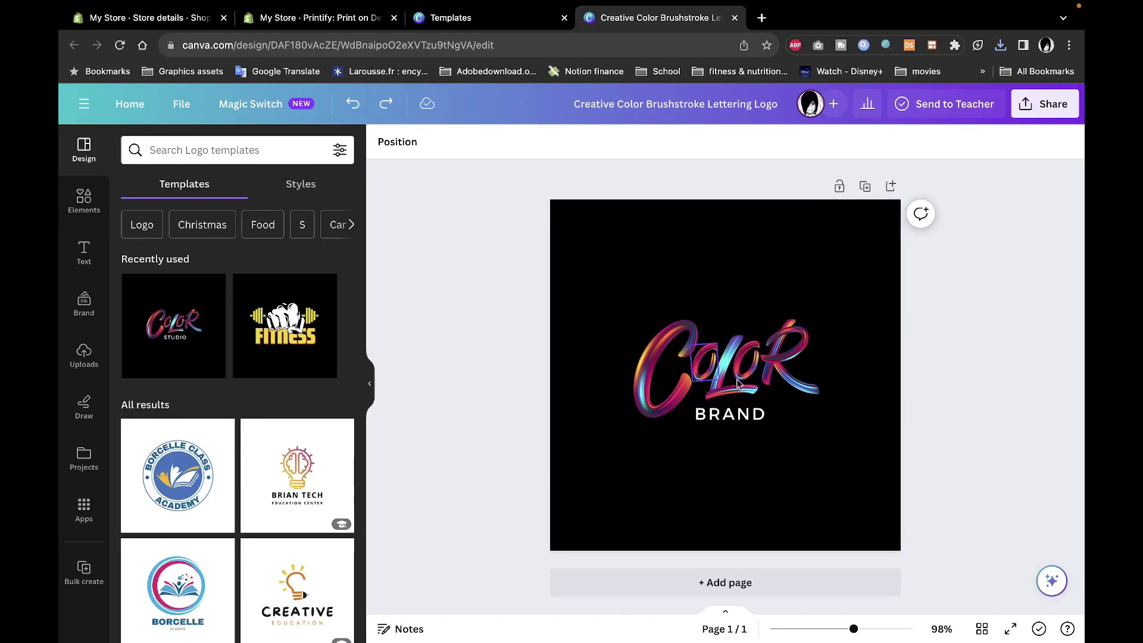
left_click(830, 268)
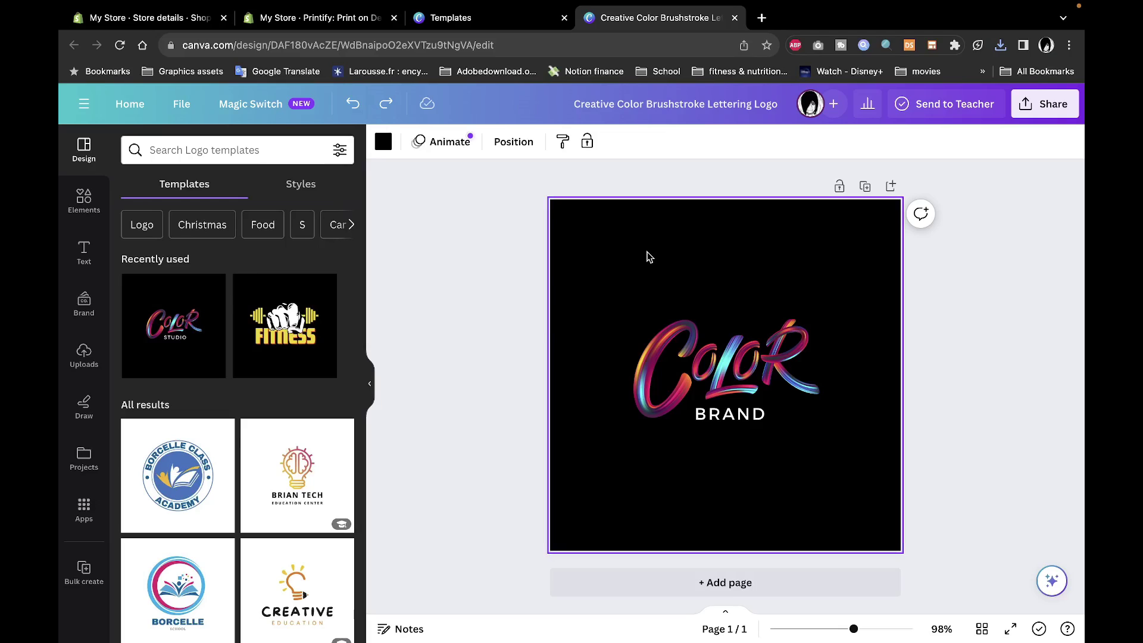
key("Delete")
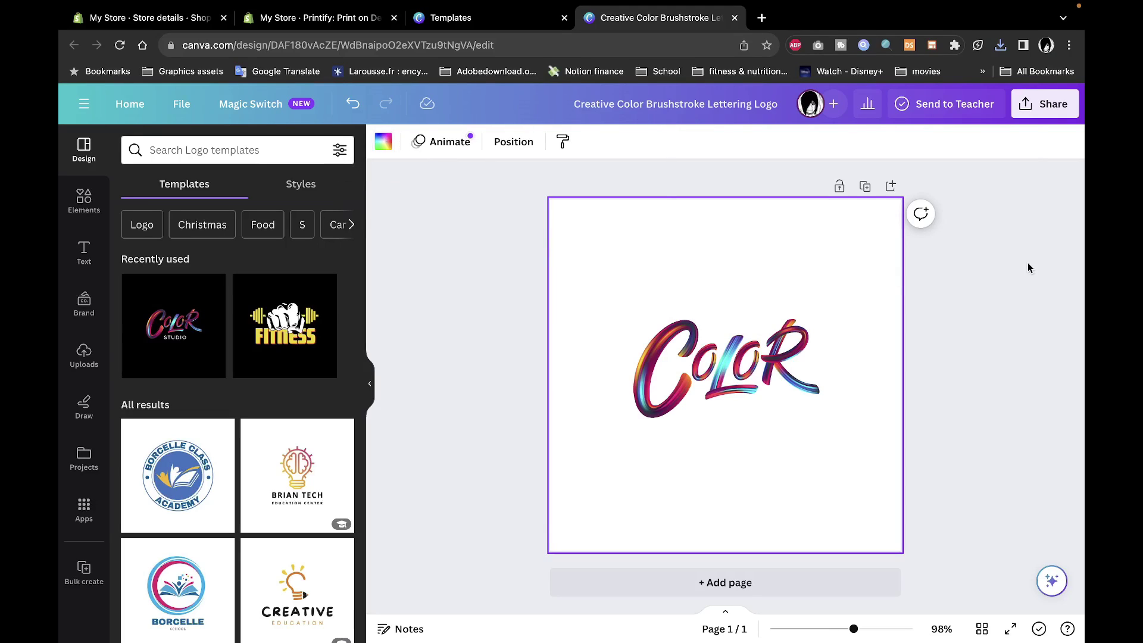
Download the logo as a PNG at size 3.125 (1,563 × 1,563 px) with a transparent background
left_click(1039, 106)
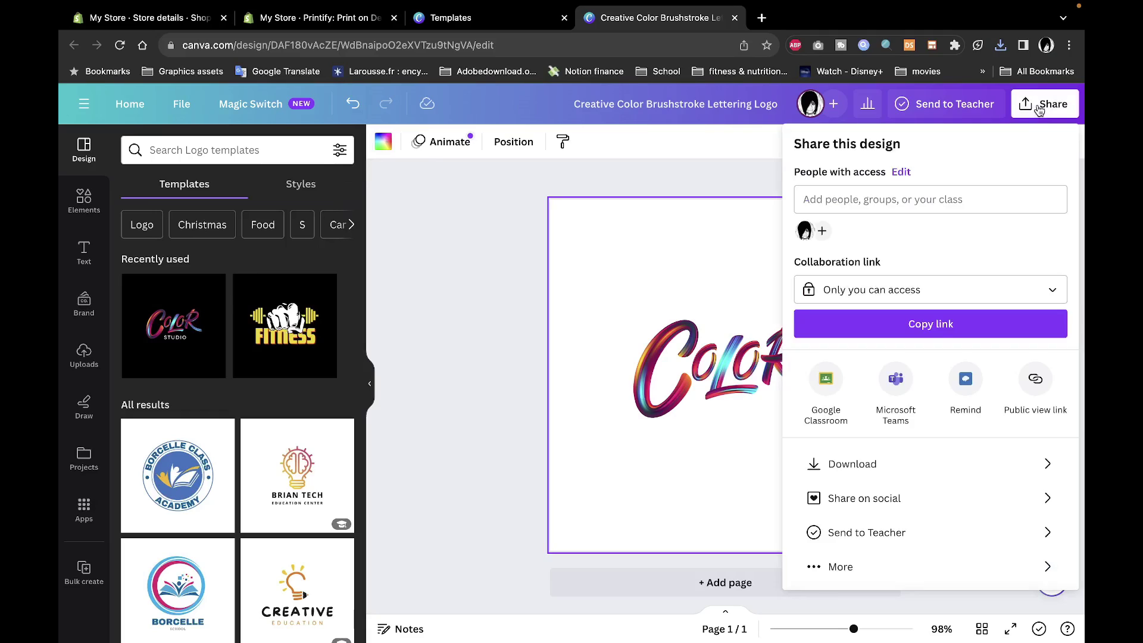
left_click(876, 465)
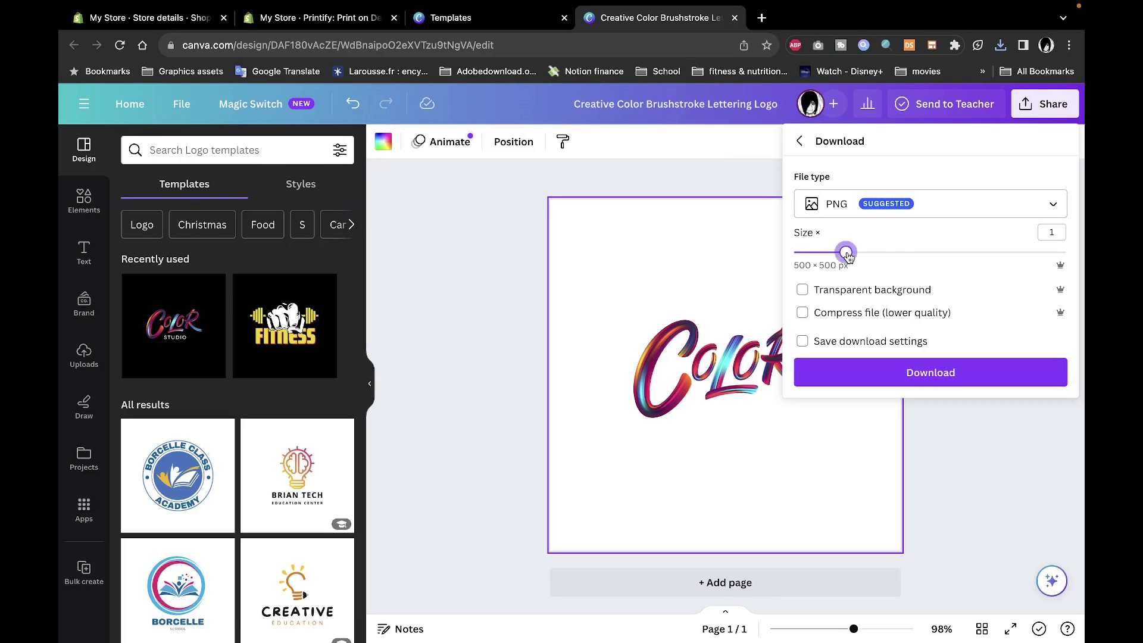
left_click_drag(846, 252, 1076, 265)
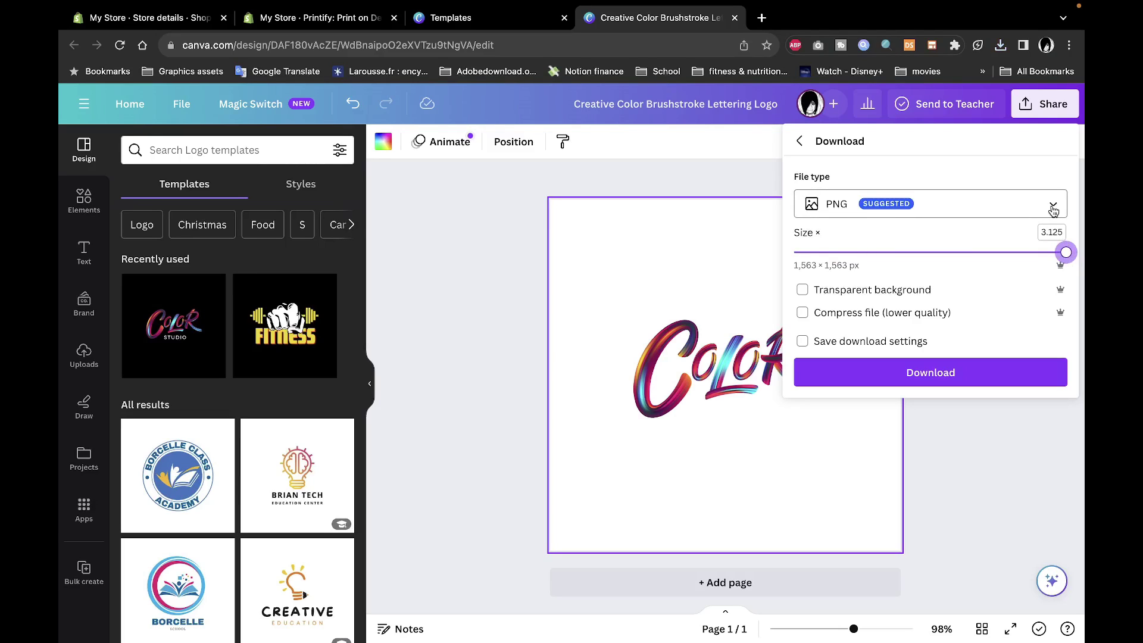
left_click(1053, 209)
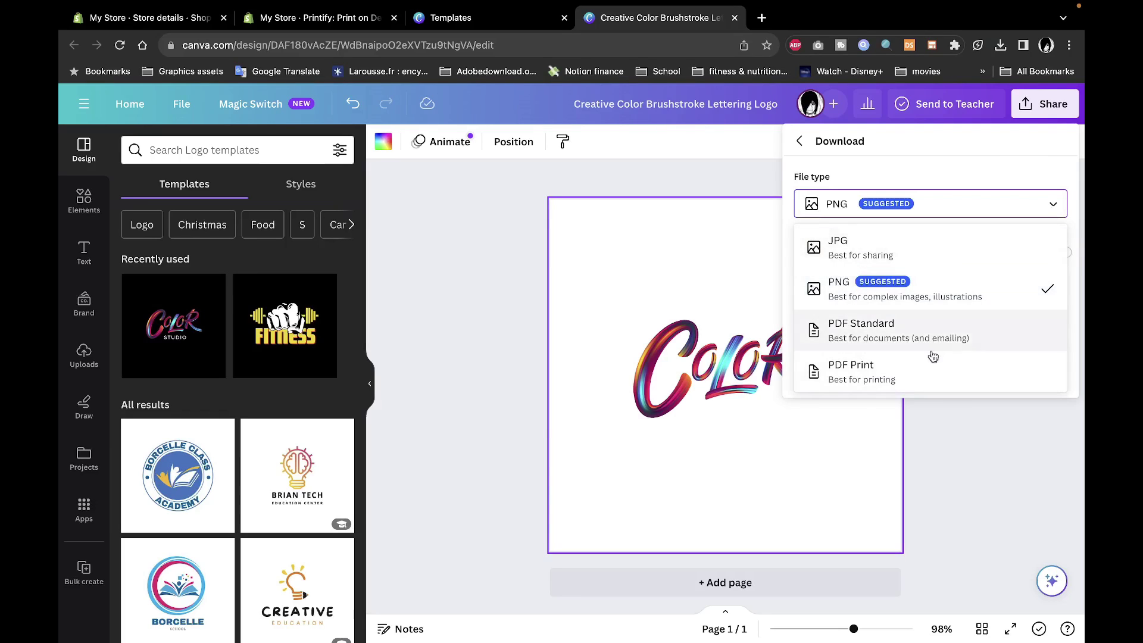
left_click(1008, 204)
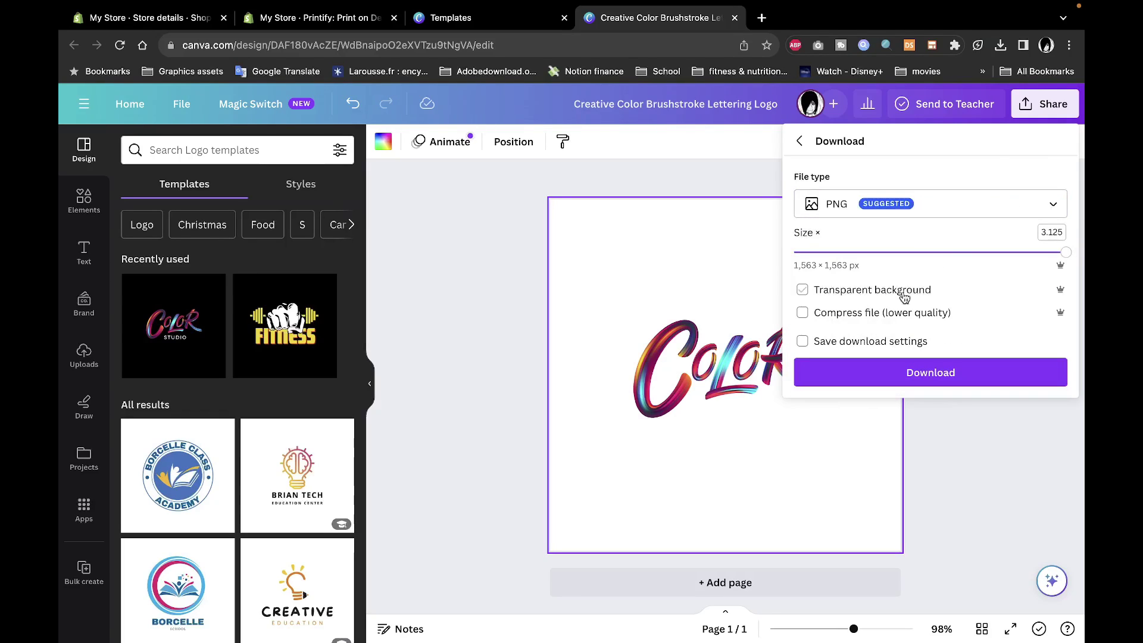
left_click(802, 289)
left_click(946, 383)
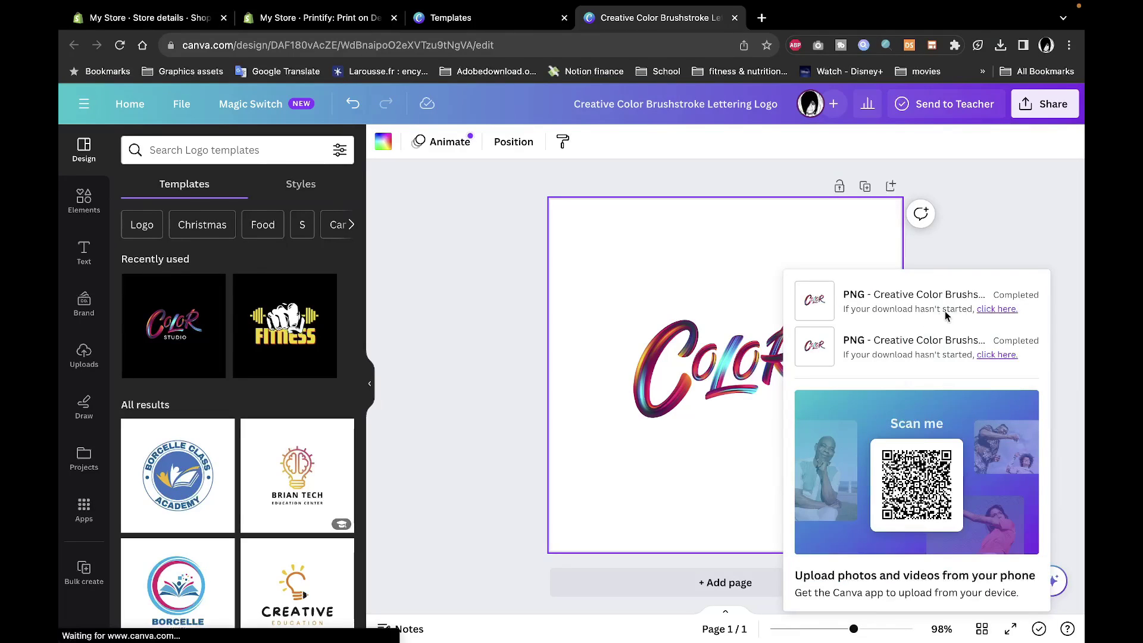
left_click(501, 232)
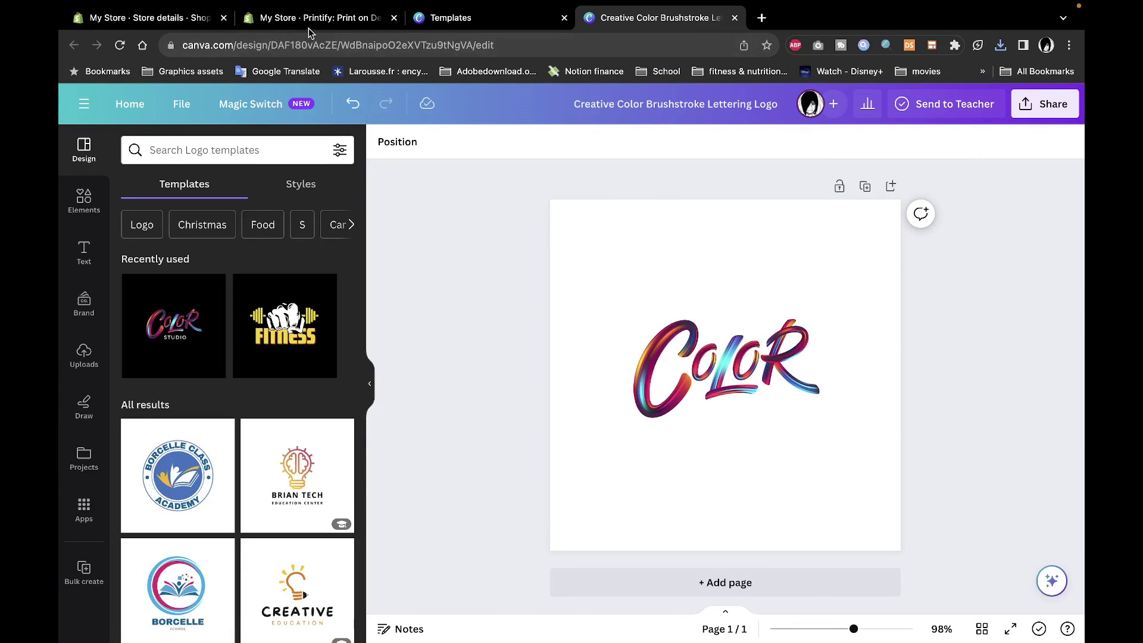
Switch to Printify and upload Creative Color Brushstroke Lettering Logo (1).png from the device's Downloads folder onto the hoodie's front side
left_click(308, 24)
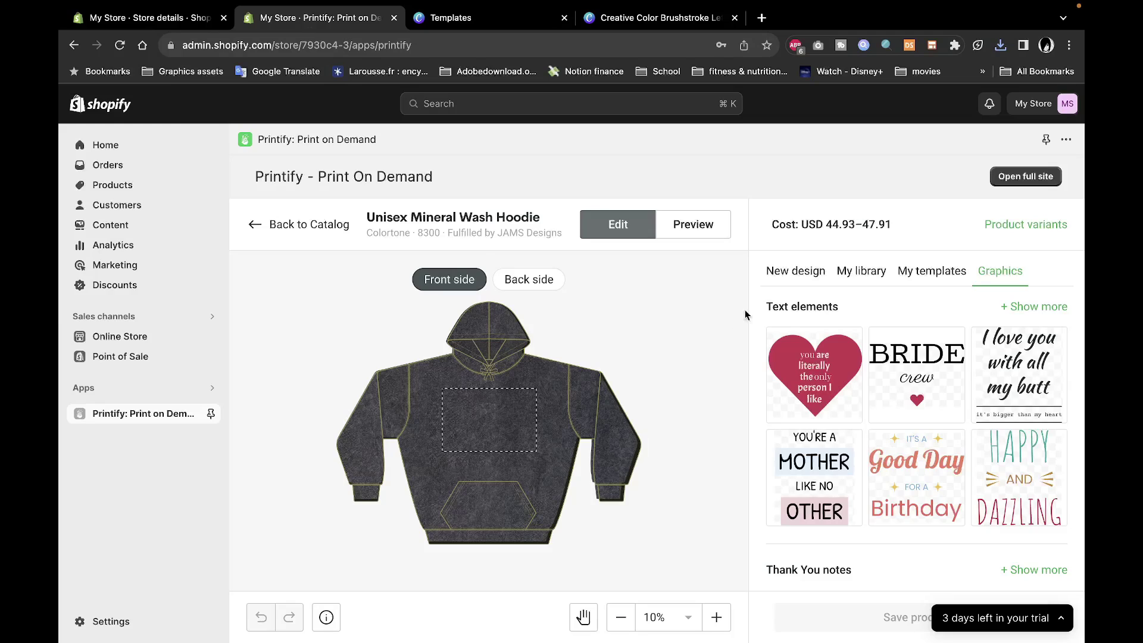
left_click(797, 271)
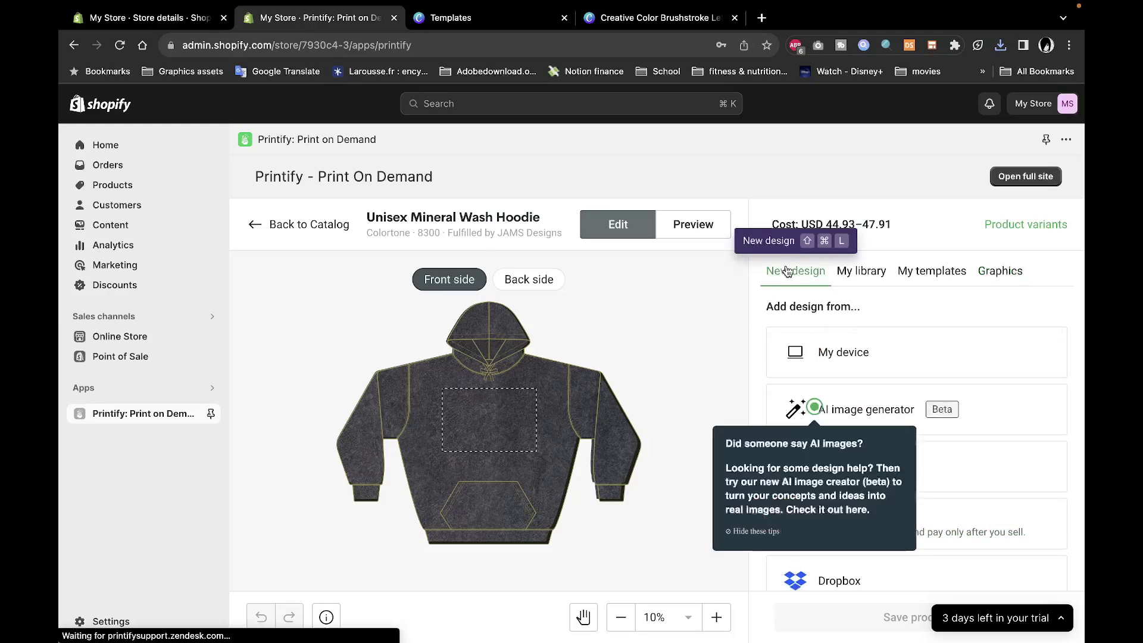
left_click(853, 359)
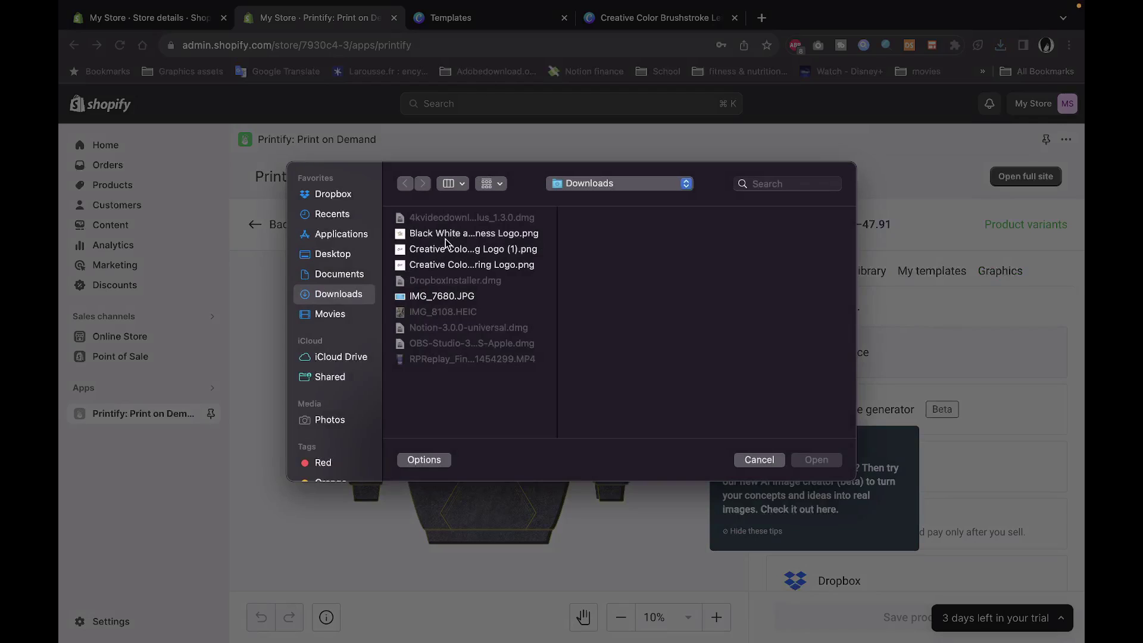
left_click(454, 254)
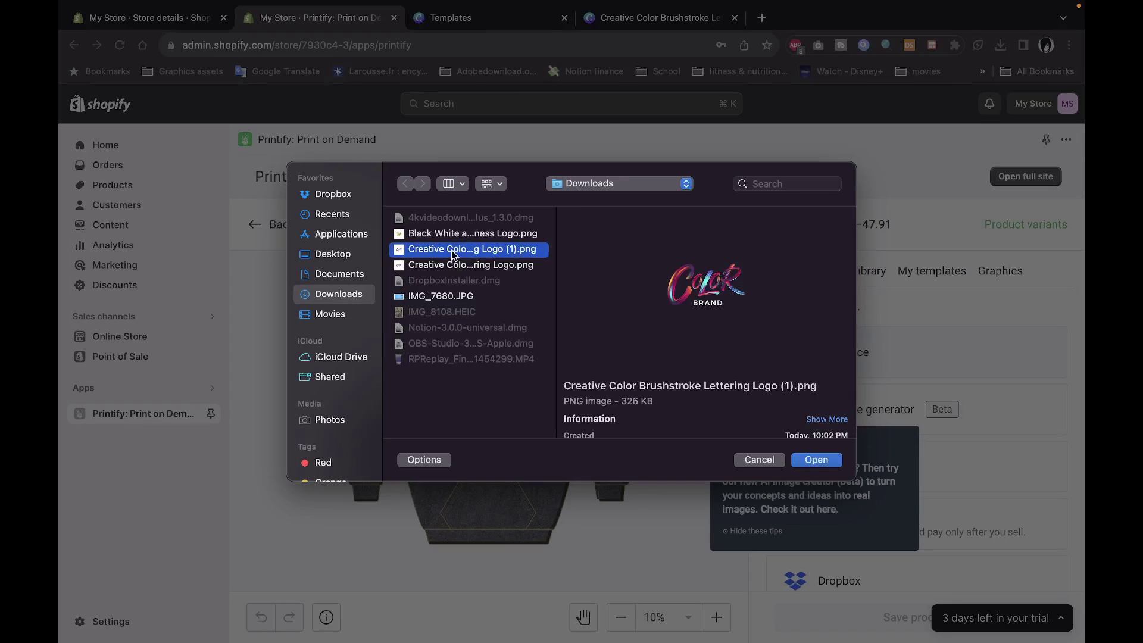
left_click(816, 467)
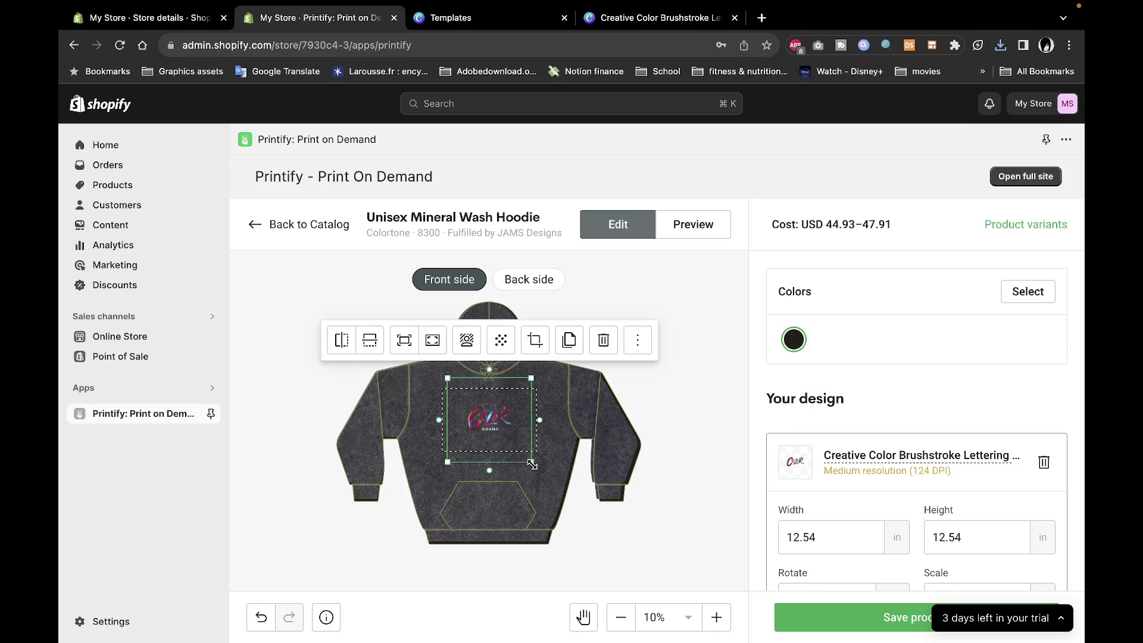
Enlarge the logo on the hoodie's front to about 22.56 × 22.56 in and rotate it to about 349 degrees
mouse_move(533, 464)
left_mouse_down()
mouse_move(574, 503)
mouse_move(539, 460)
left_mouse_up()
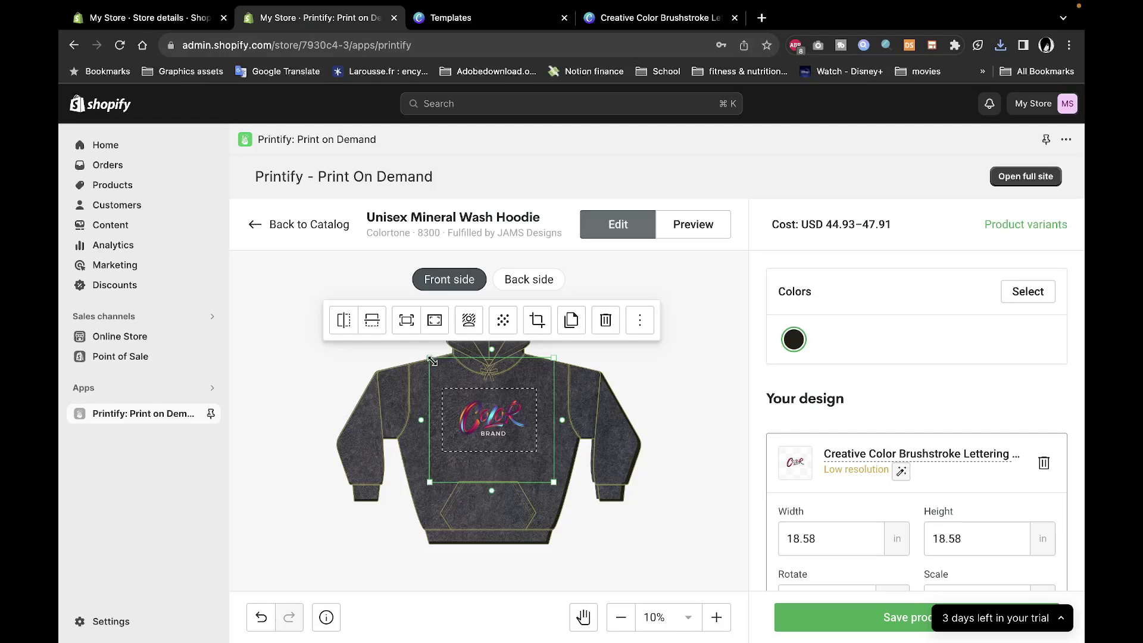
left_click_drag(433, 361, 402, 344)
left_click_drag(536, 400, 543, 412)
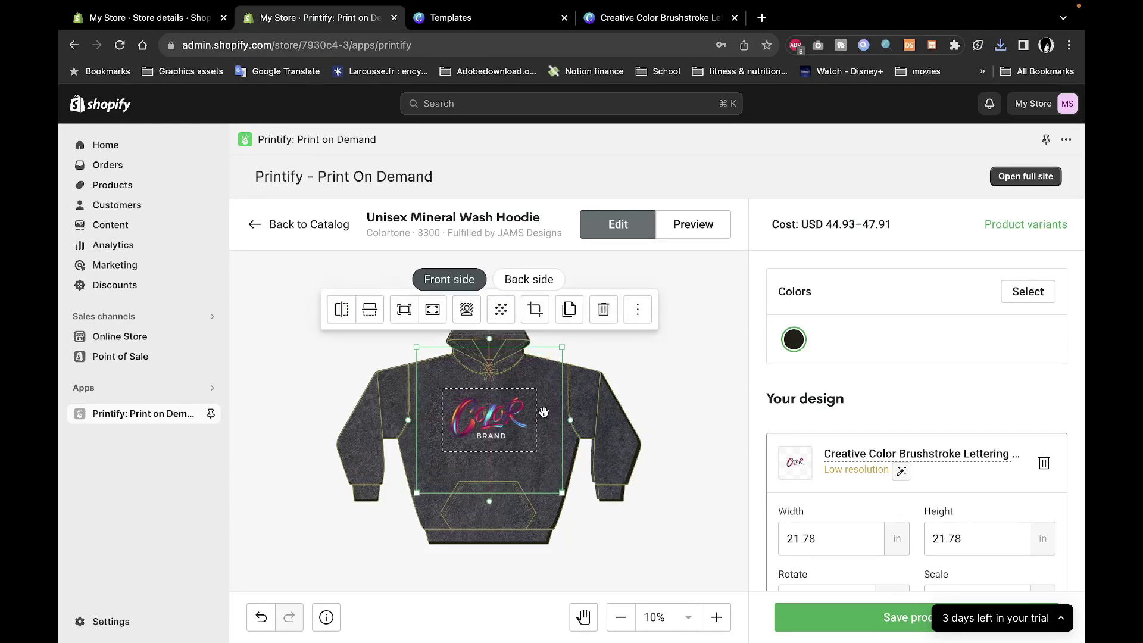
left_click_drag(564, 494, 567, 498)
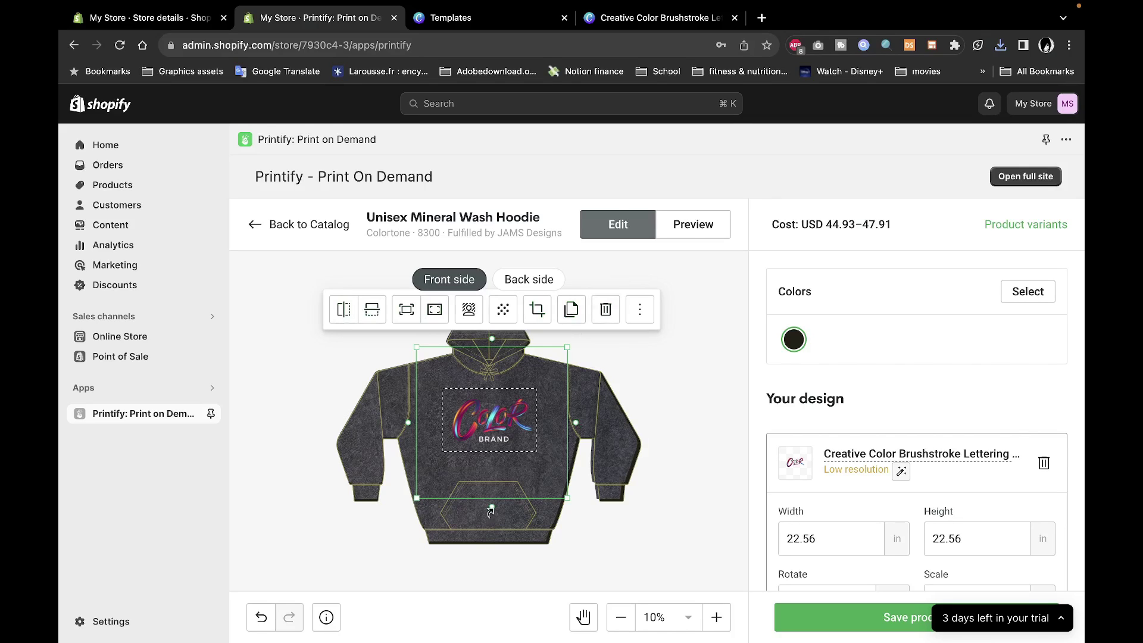
left_click_drag(489, 510, 505, 511)
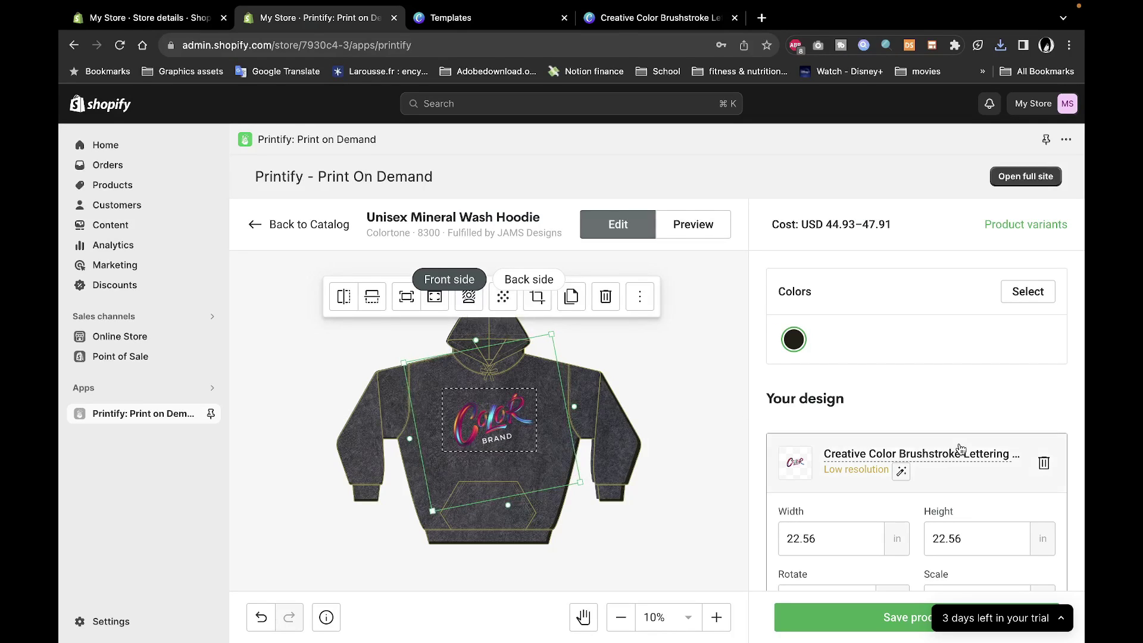
scroll(893, 446, "down", 5)
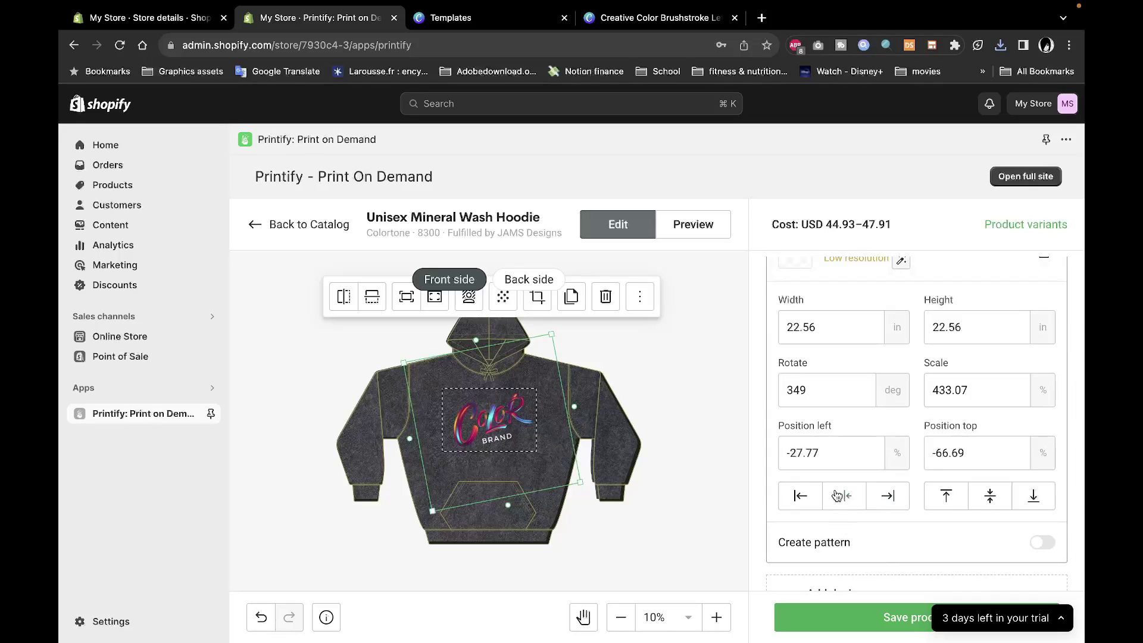
scroll(970, 536, "down", 1)
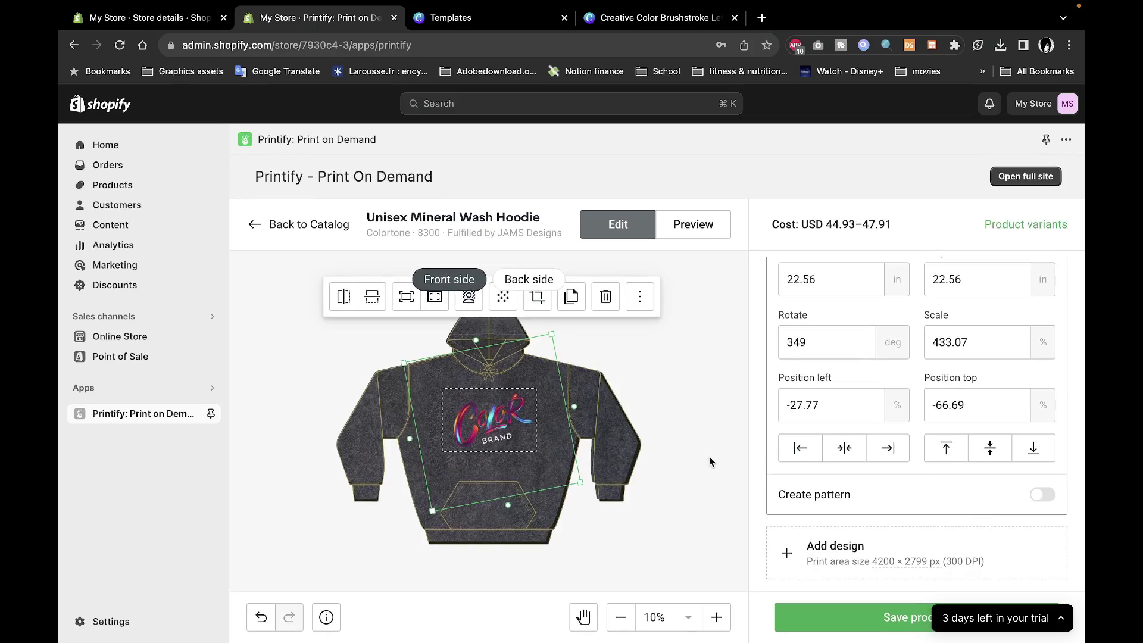
Preview the hoodie mockups from the front and back and as worn by both people
scroll(601, 409, "up", 2)
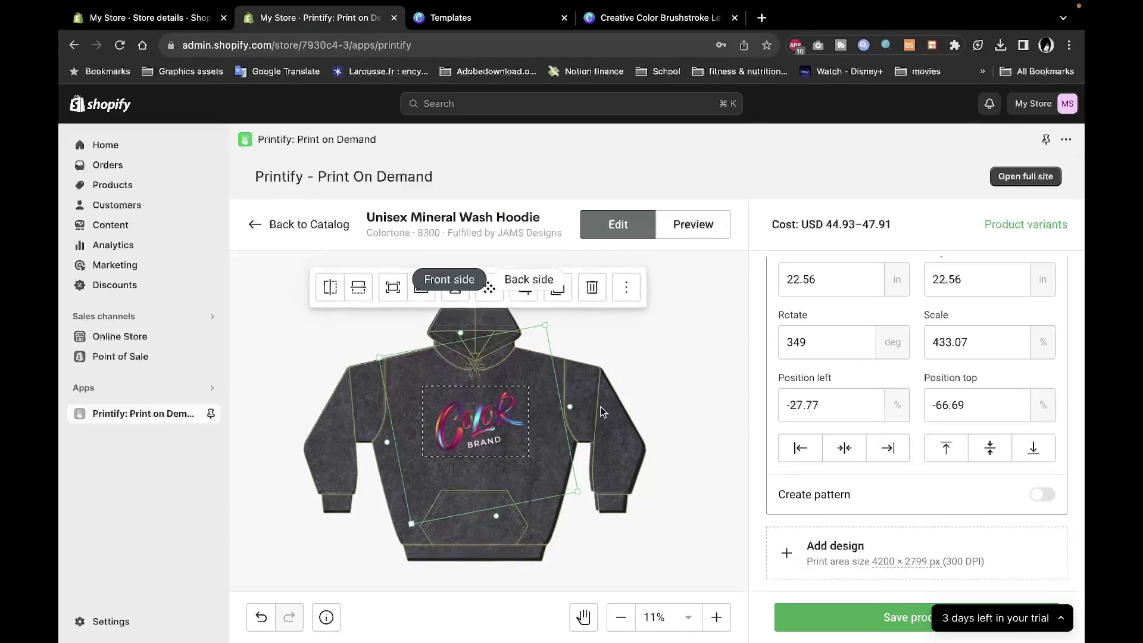
scroll(602, 408, "up", 5)
scroll(601, 408, "down", 6)
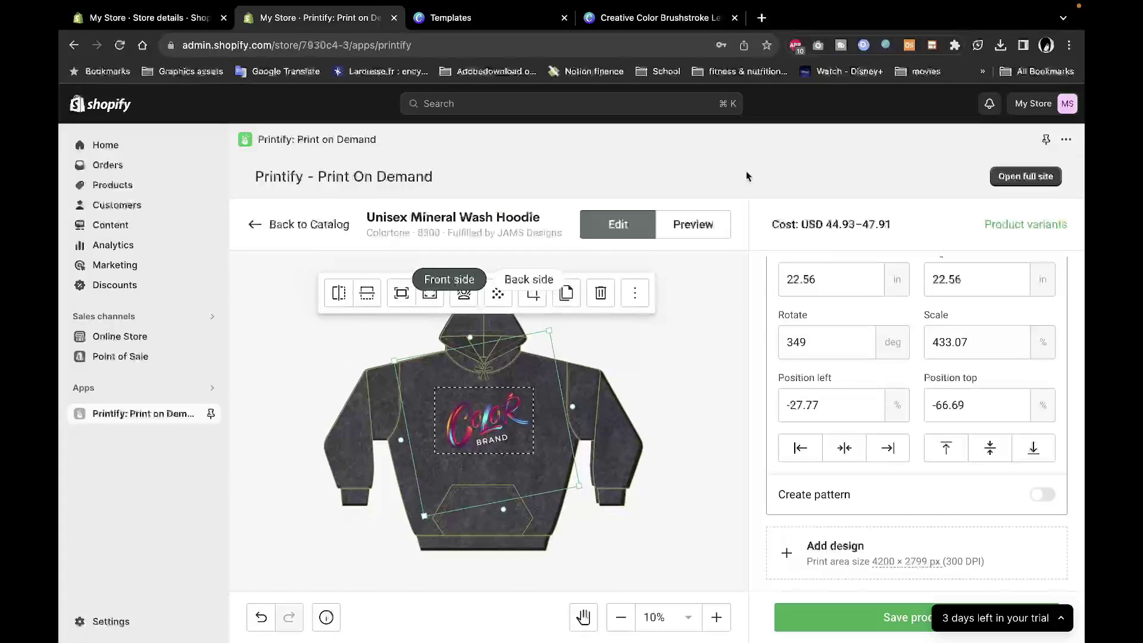
left_click(676, 235)
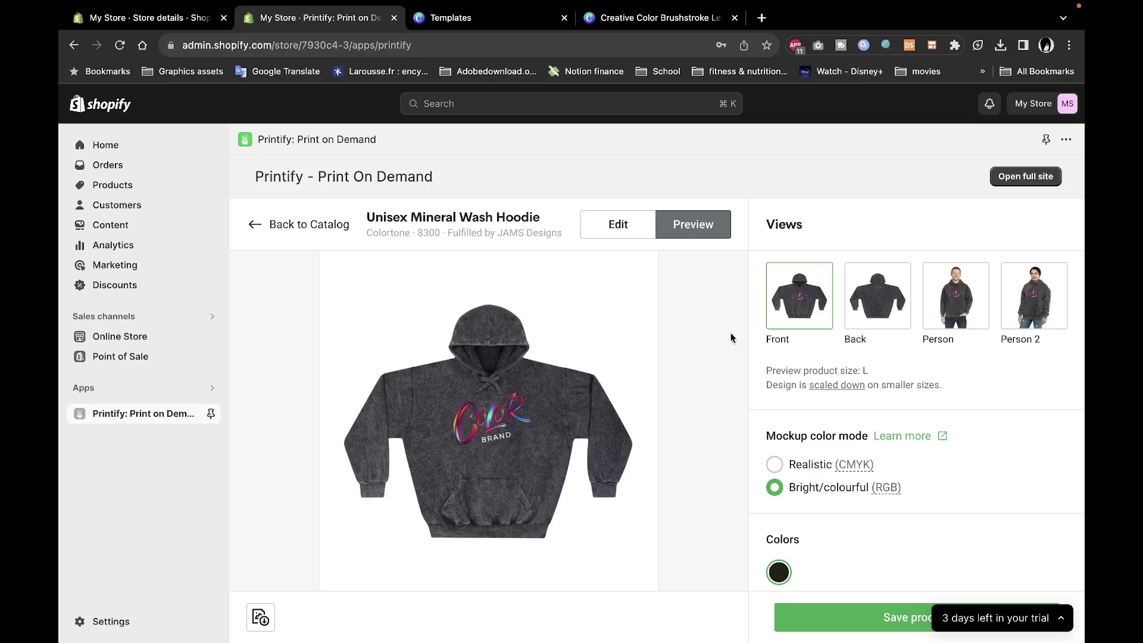
left_click(974, 296)
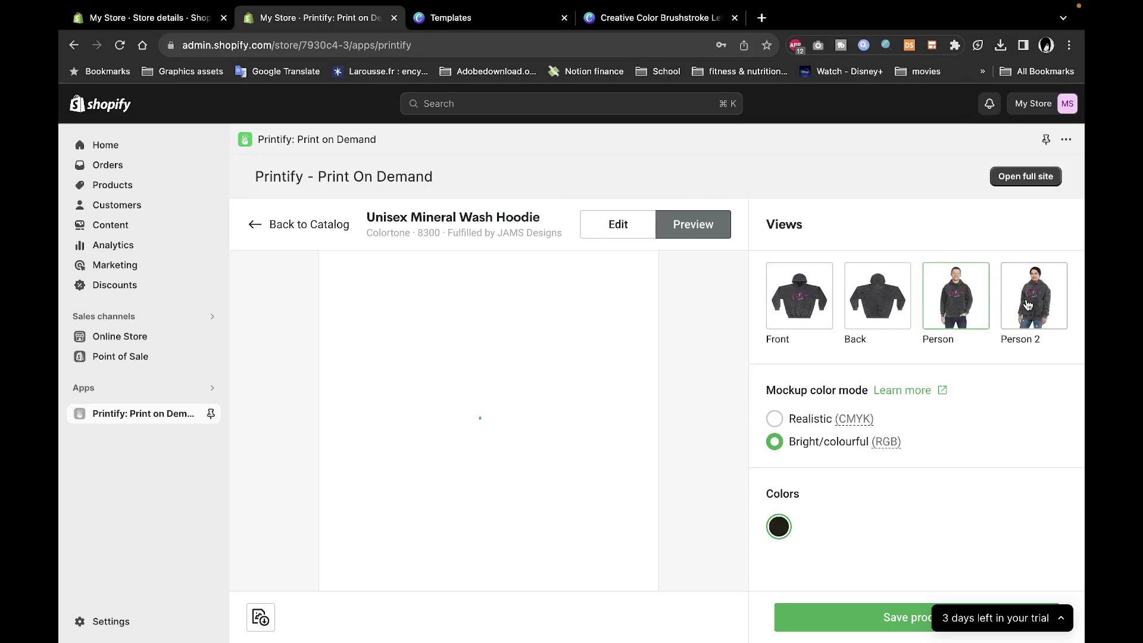
left_click(1028, 305)
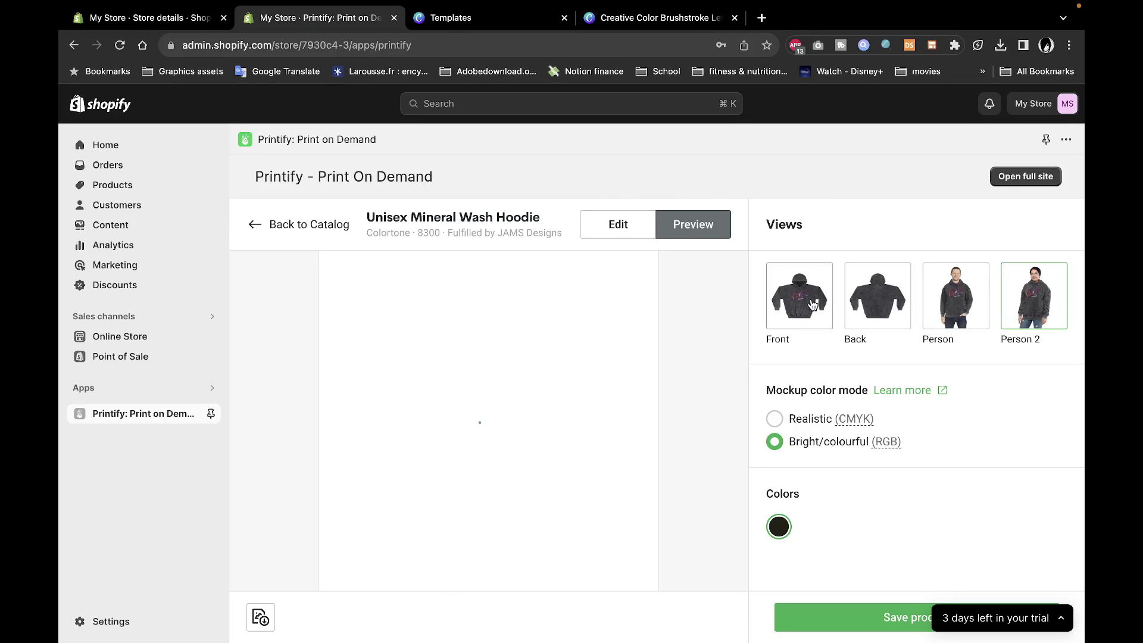
left_click(878, 301)
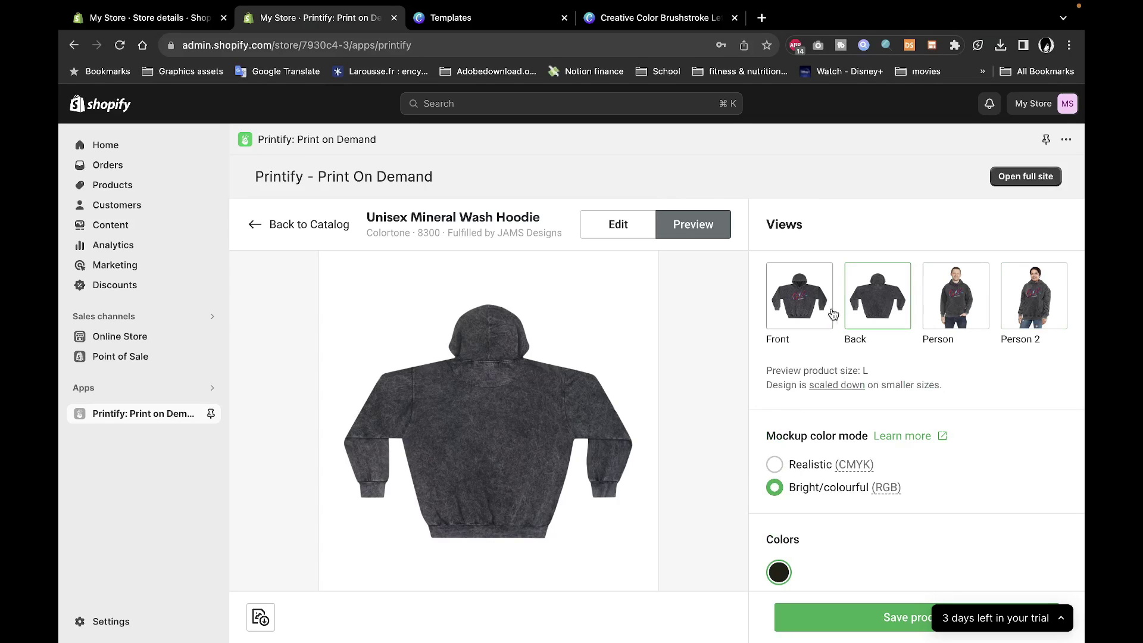
key("Right")
Set the mockup color mode to Realistic (CMYK) and save the product
left_click(776, 424)
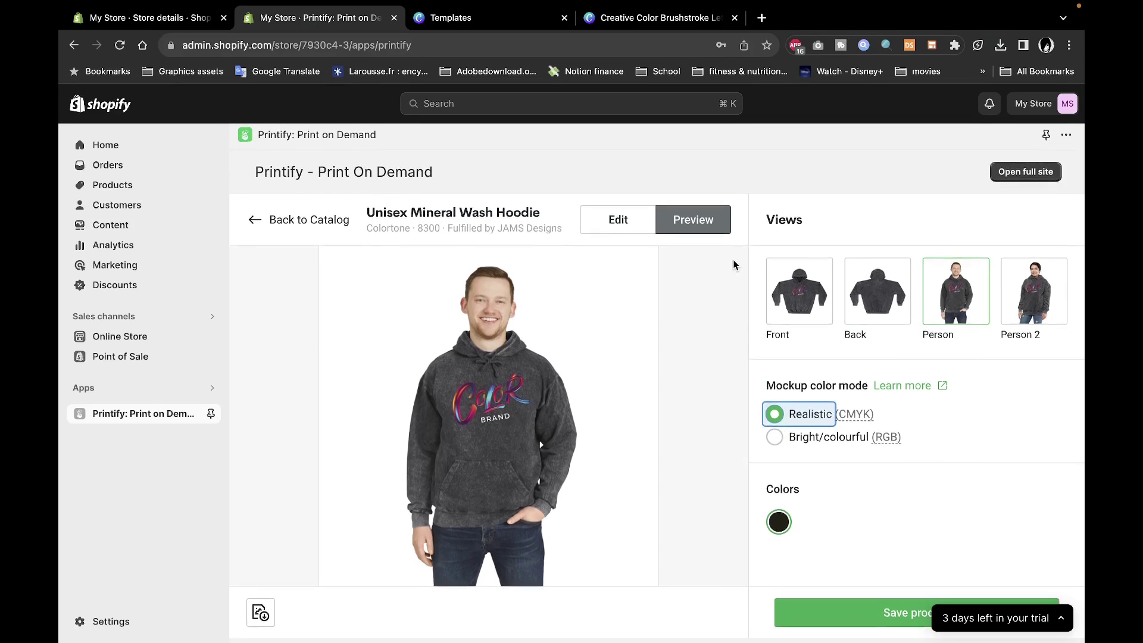
left_click(879, 624)
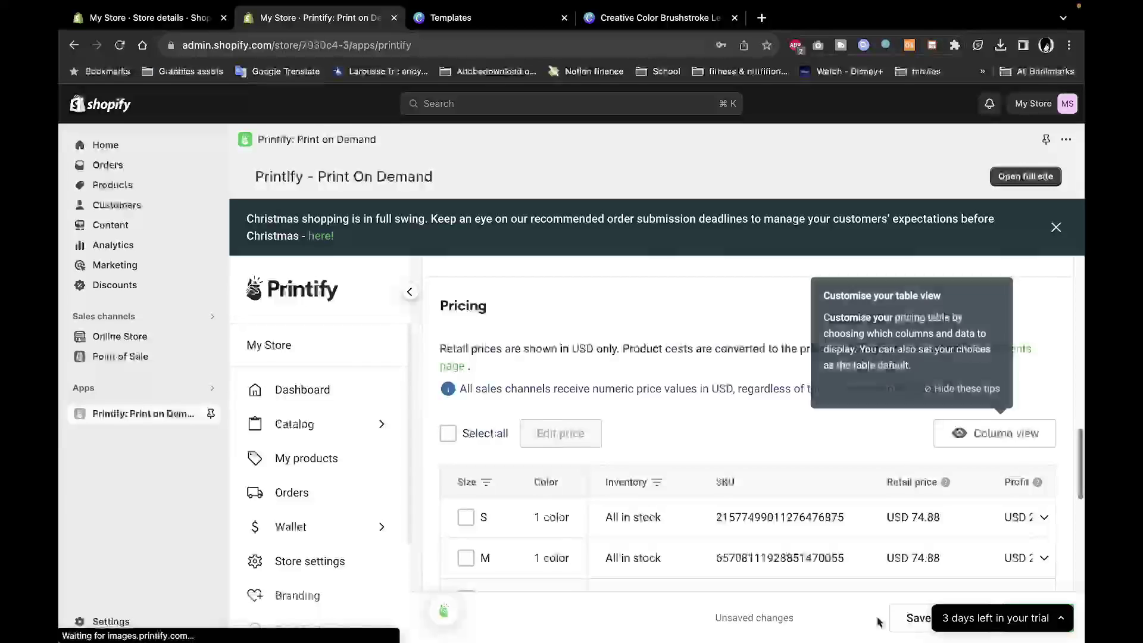
Change the product title in the listing details to "Mineral color hoodie"
scroll(802, 581, "down", 2)
scroll(802, 579, "up", 10)
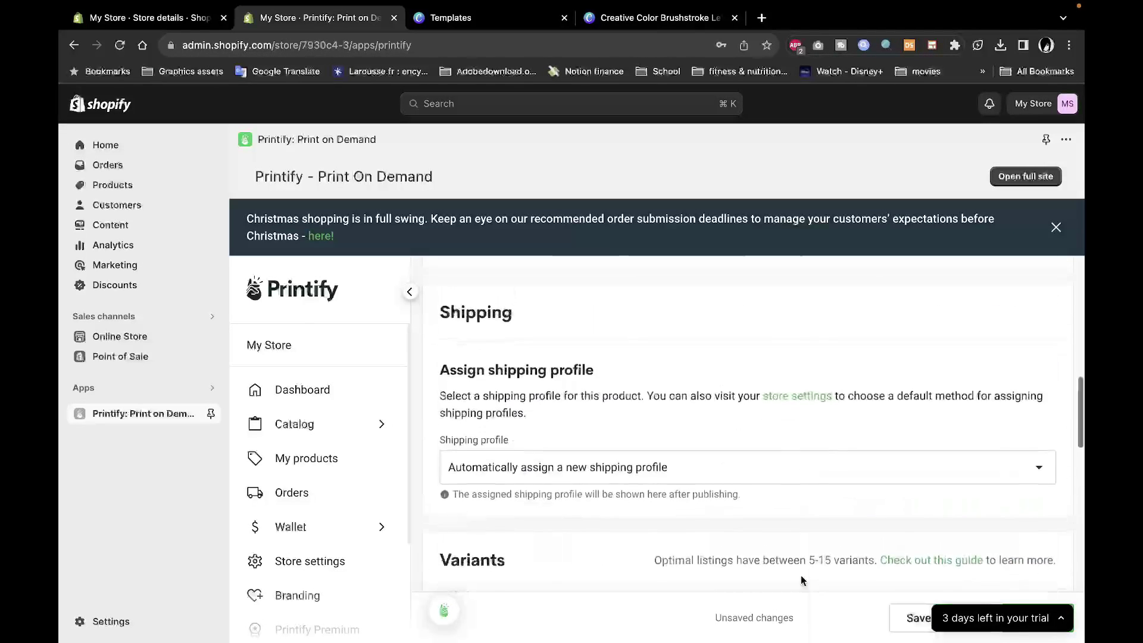
scroll(802, 580, "up", 1)
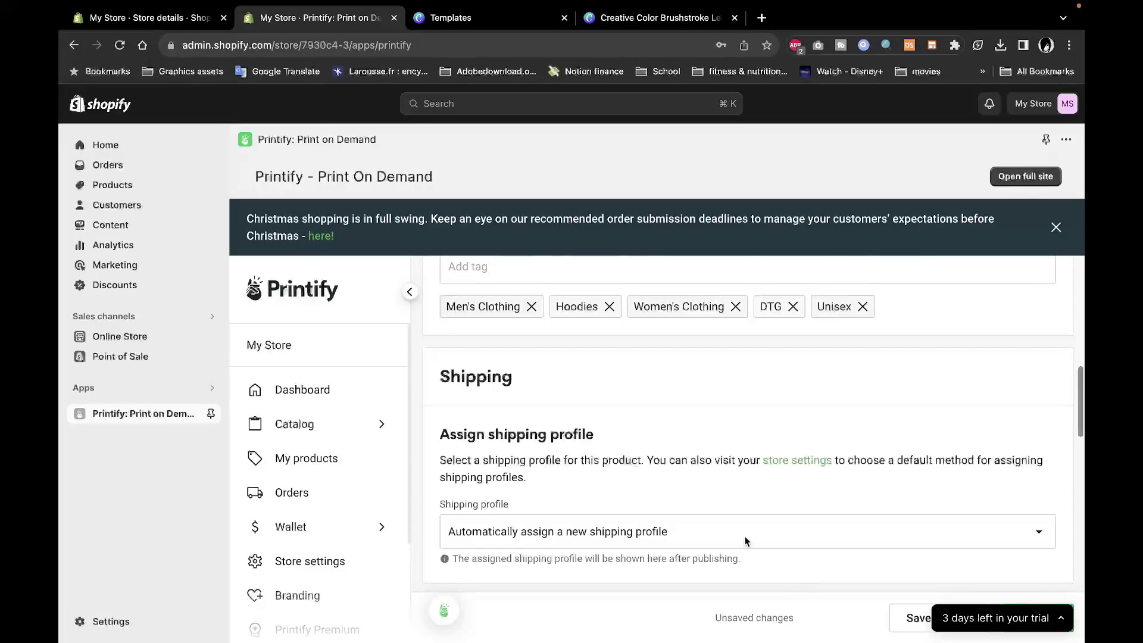
scroll(757, 481, "down", 2)
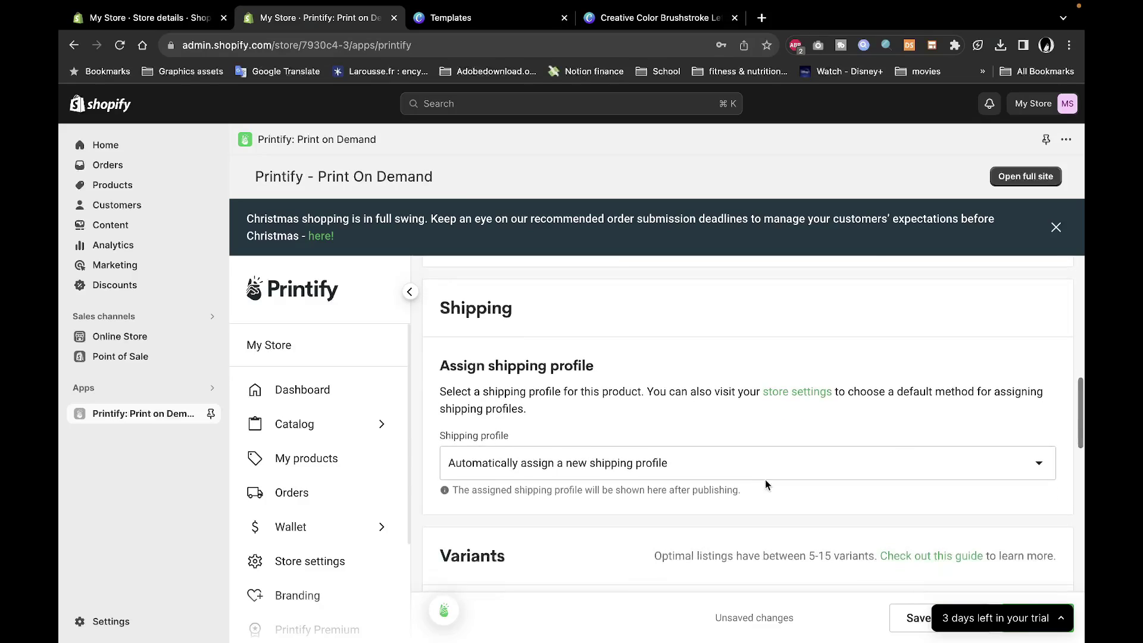
scroll(820, 384, "up", 15)
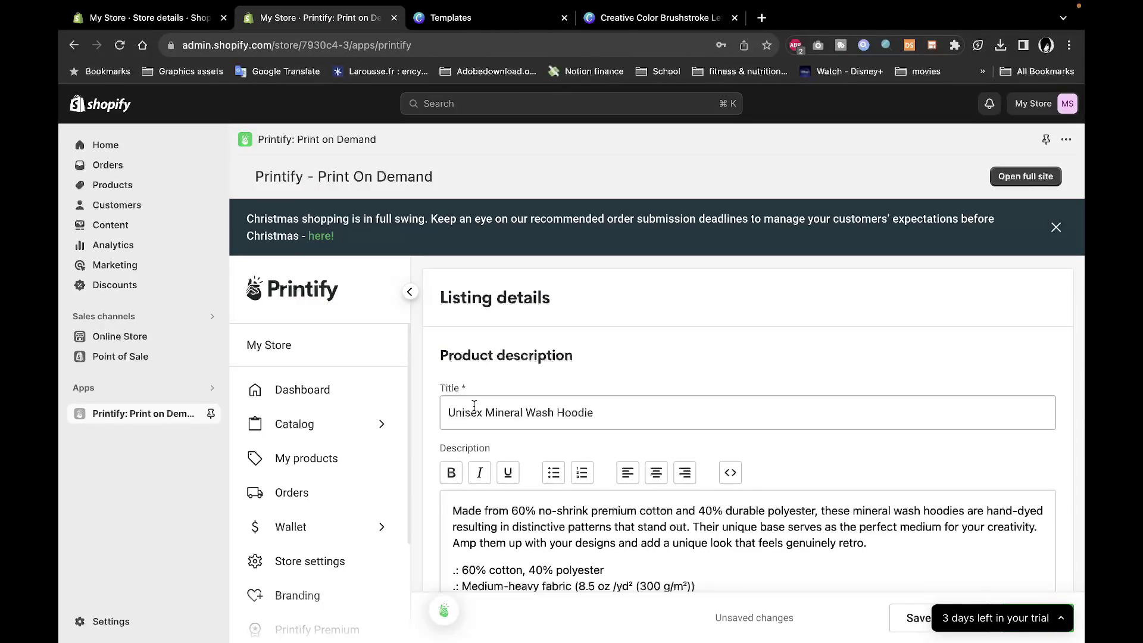
triple_click(543, 423)
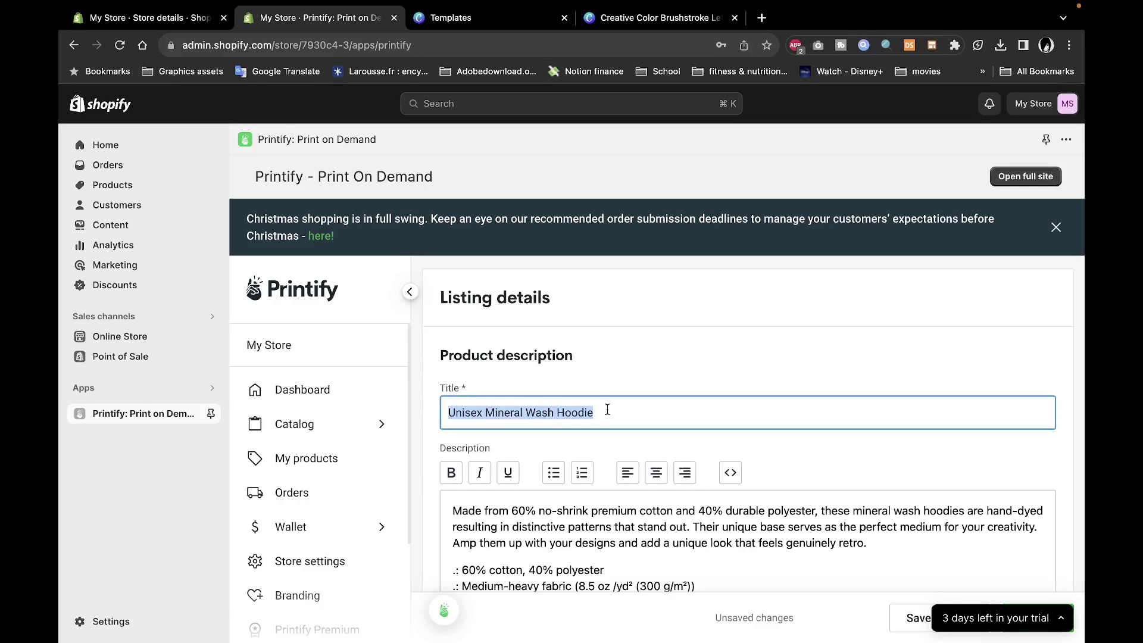
type("Mineral")
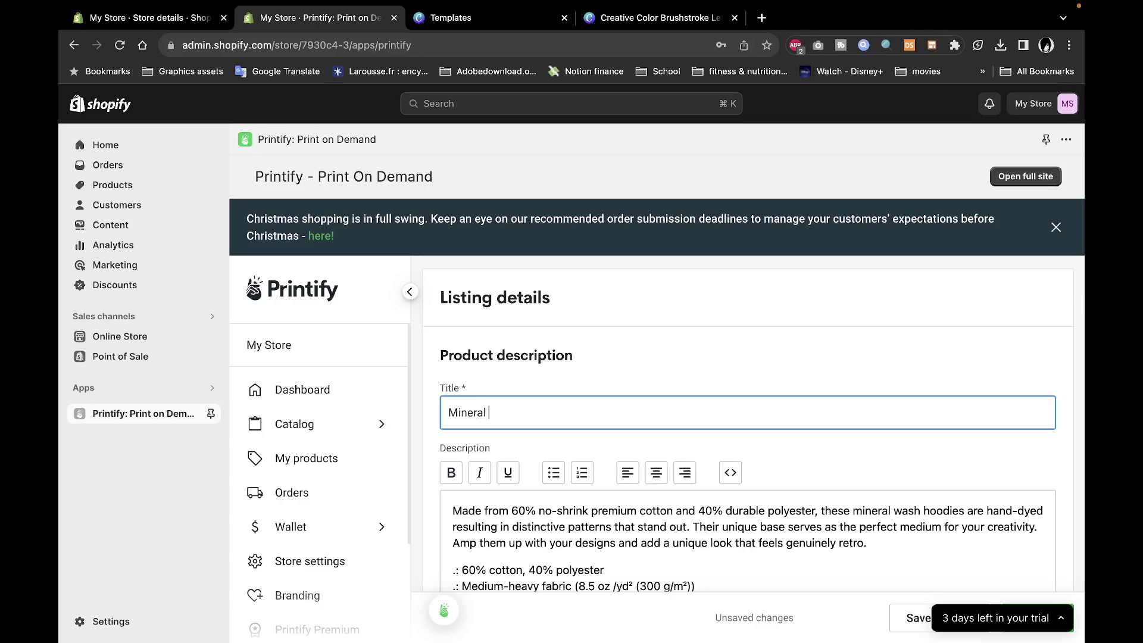
type(" hoodie")
left_click(490, 413)
type("color hoodie")
Add the size table to the product description and show it in metric units
scroll(667, 434, "down", 5)
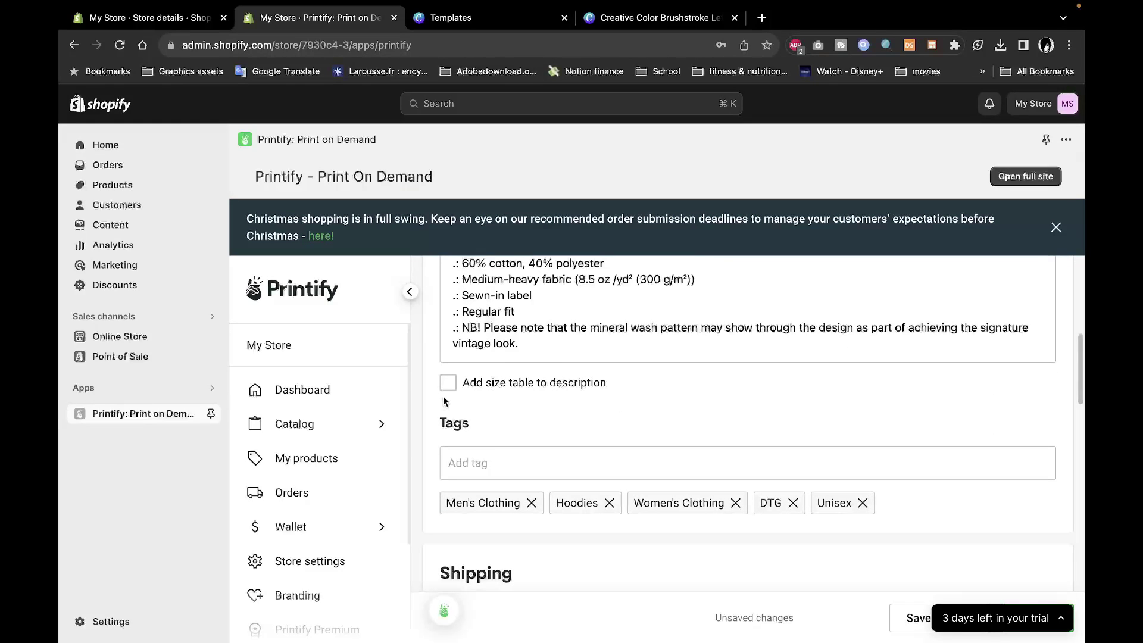
left_click(476, 387)
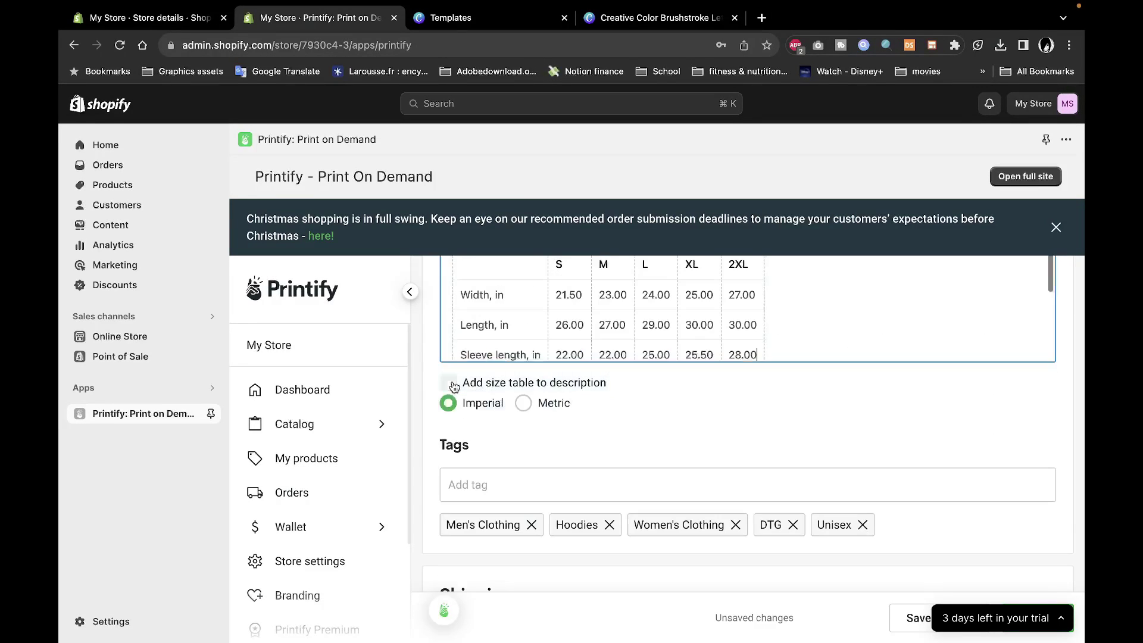
left_click(546, 379)
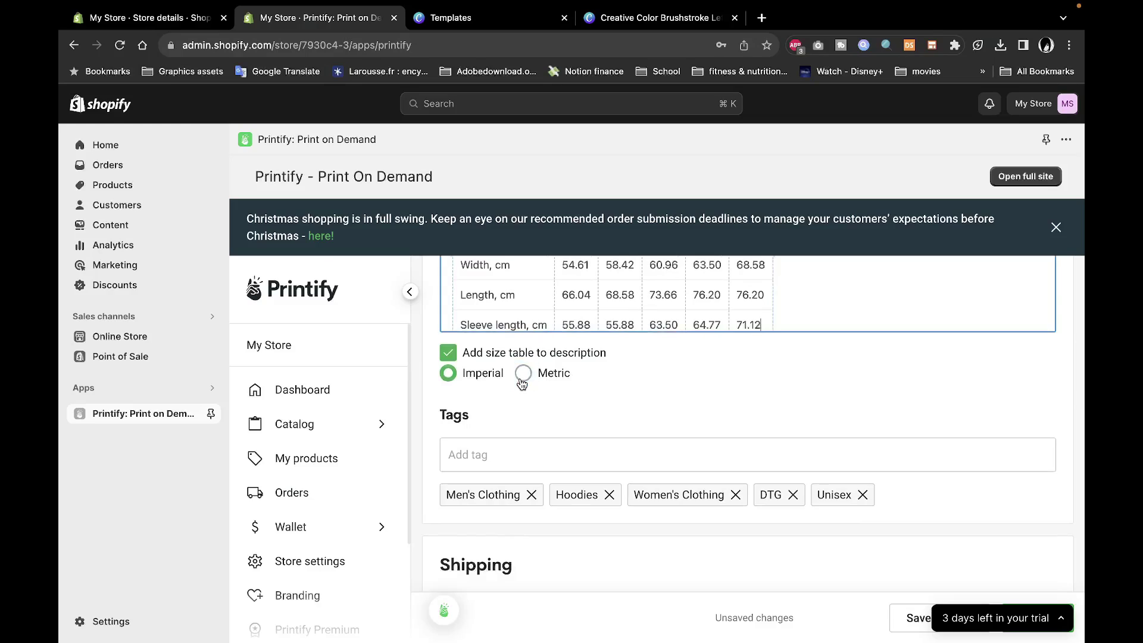
Review the listing's size table and shipping profile, and the profit, production cost and shipping columns in the variants' pricing table
scroll(736, 384, "up", 1)
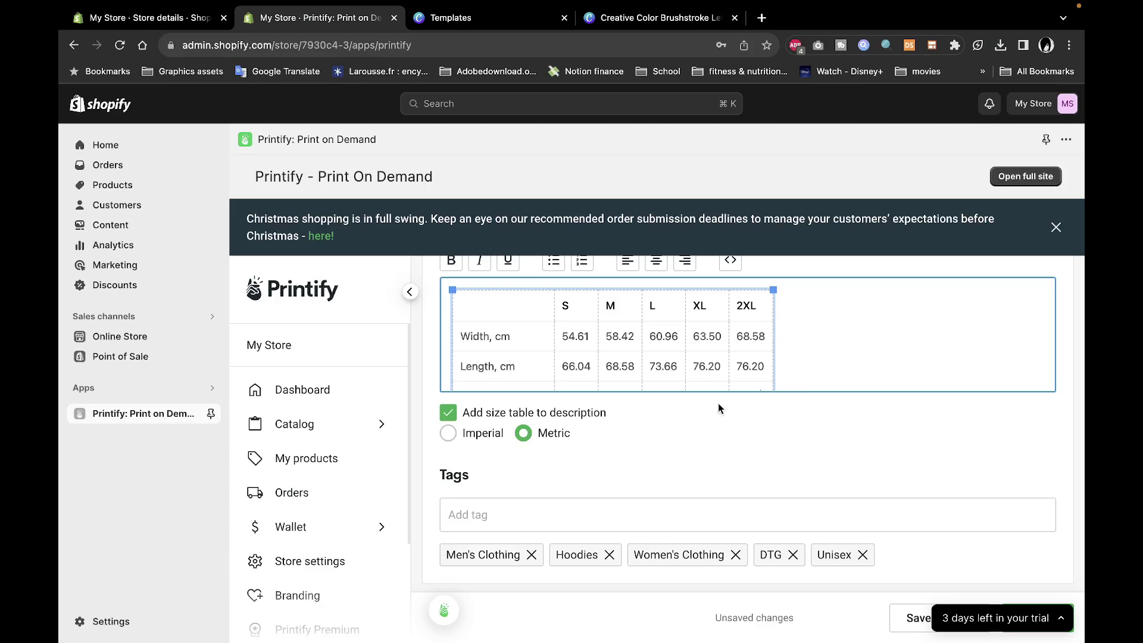
scroll(703, 362, "down", 5)
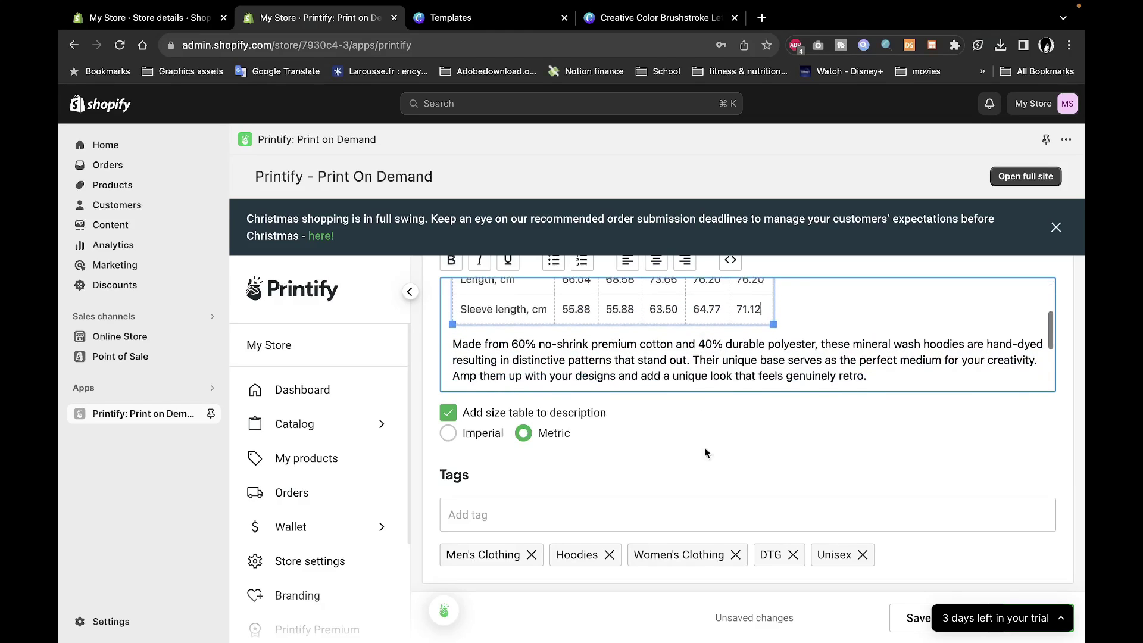
scroll(699, 511, "down", 8)
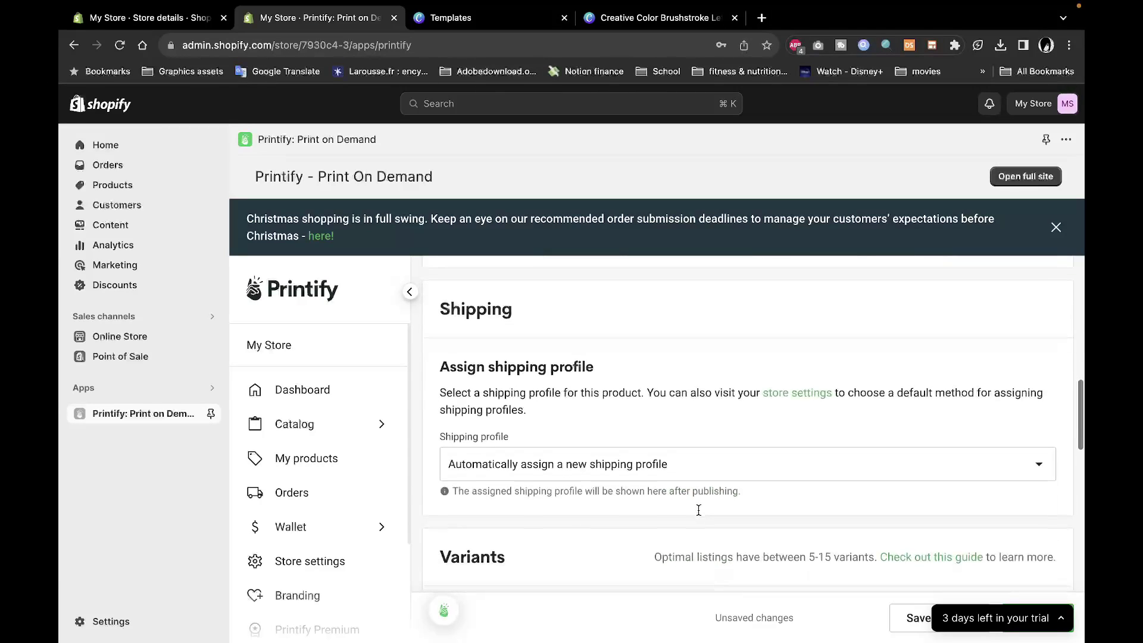
scroll(699, 510, "down", 3)
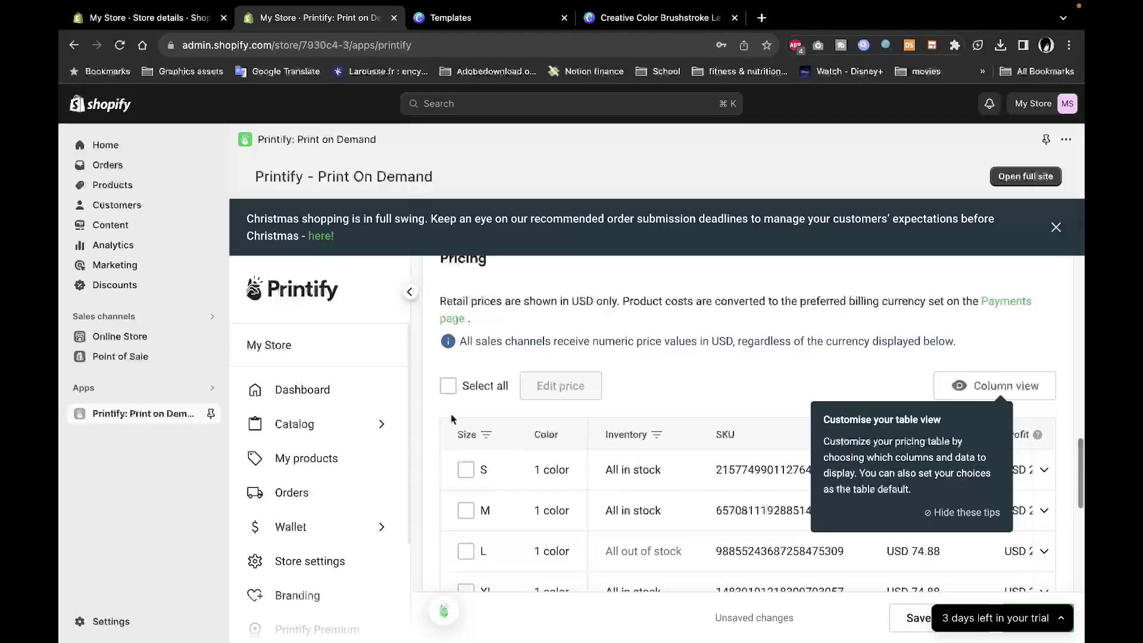
left_click(448, 386)
scroll(776, 396, "down", 3)
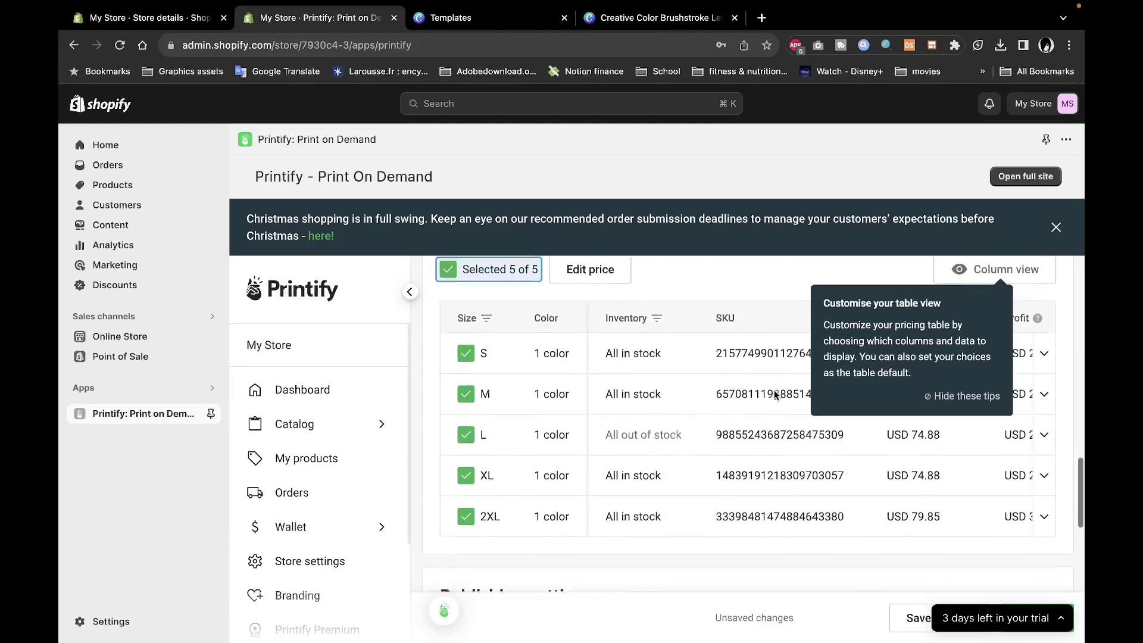
scroll(776, 395, "down", 1)
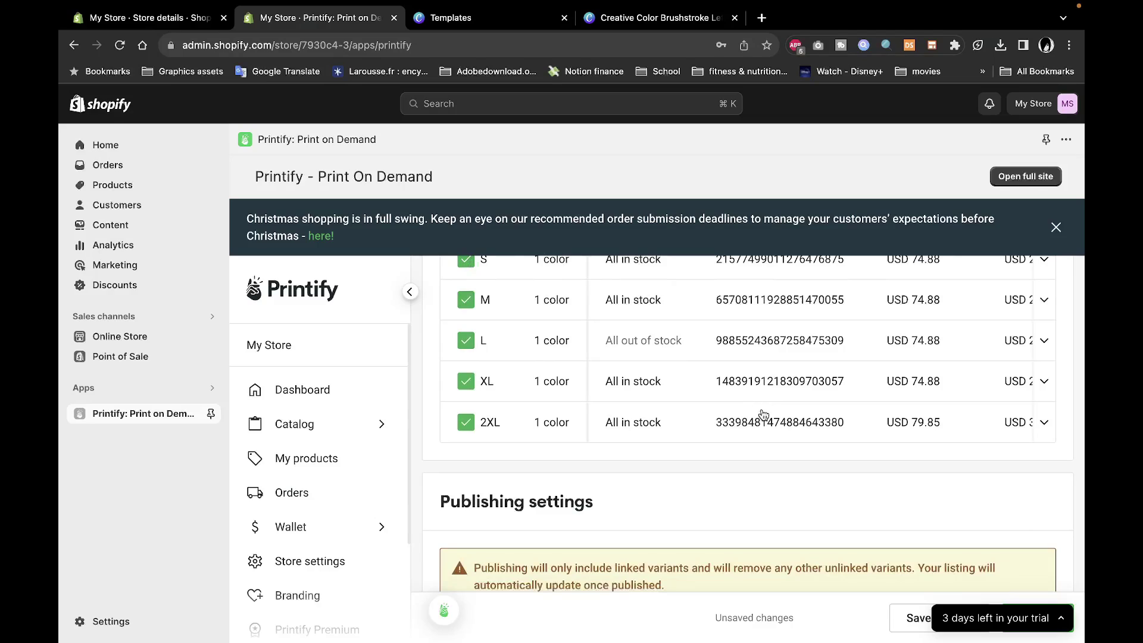
scroll(763, 416, "right", 2)
scroll(763, 415, "right", 3)
scroll(764, 415, "up", 2)
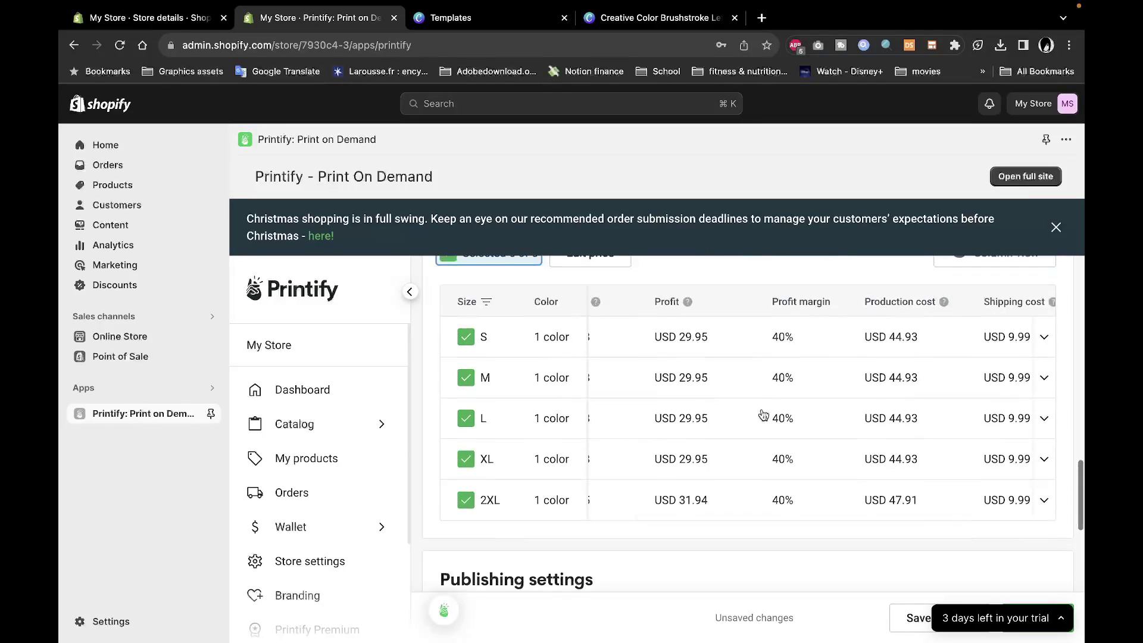
scroll(764, 416, "right", 2)
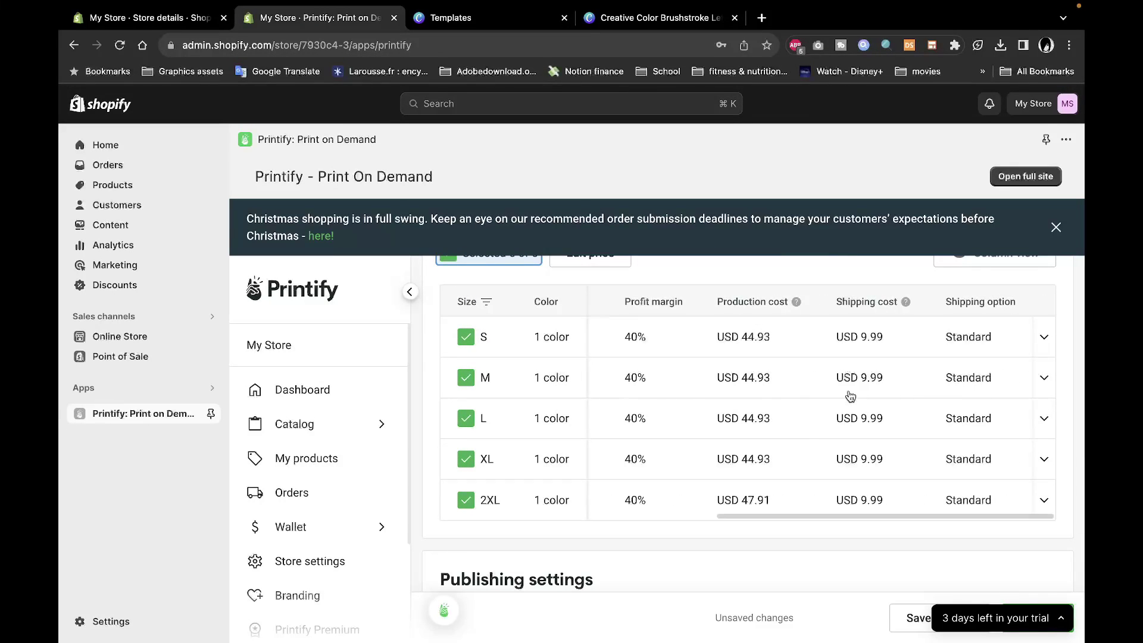
left_click(1007, 337)
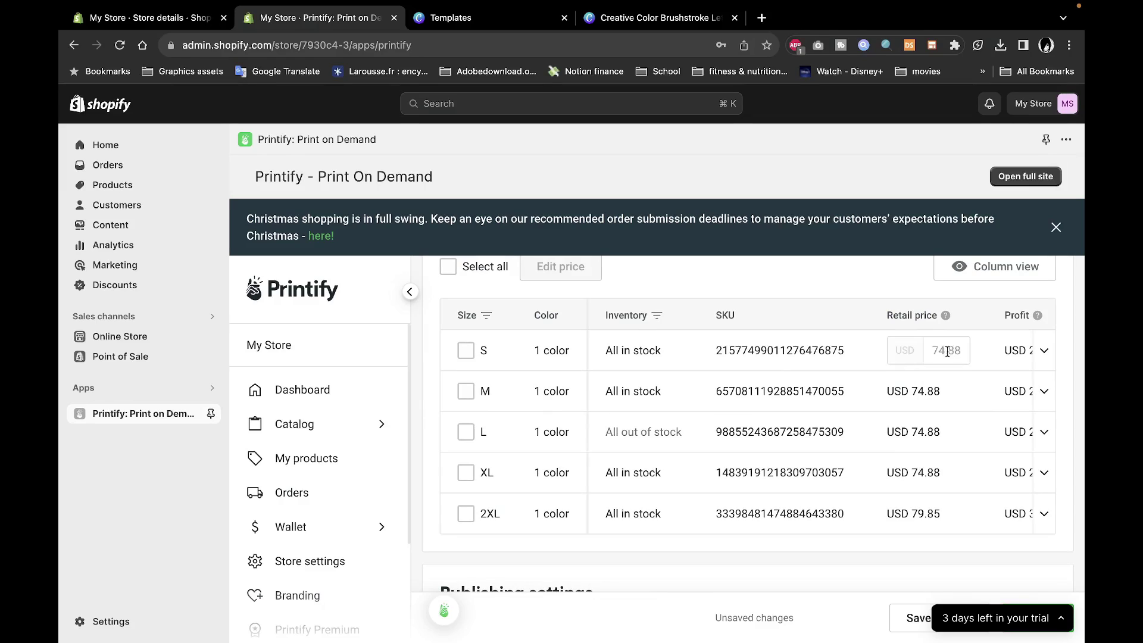
Set the retail price of the hoodie's S, M and L sizes to USD 80 each
left_click_drag(960, 351, 938, 351)
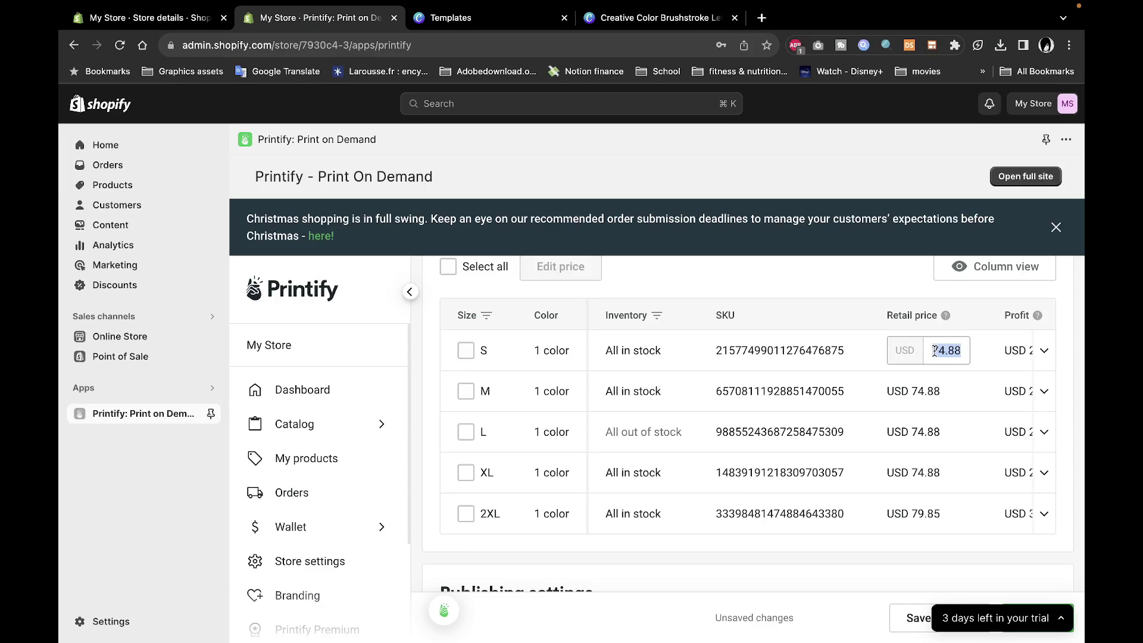
type("80")
left_click(939, 381)
double_click(943, 388)
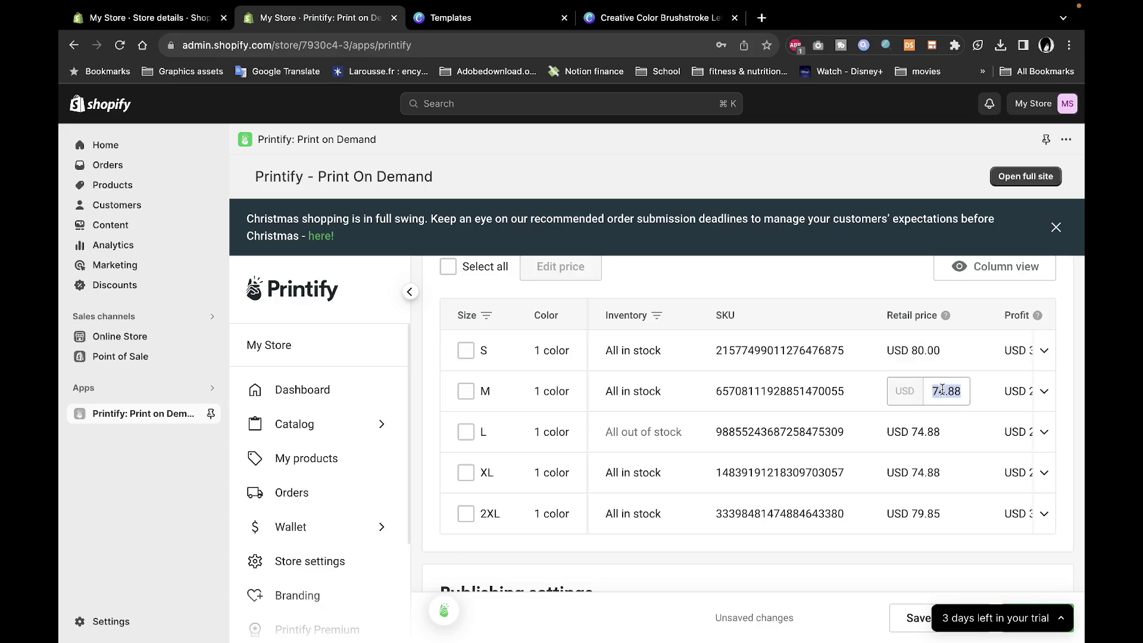
type("80")
left_click(937, 430)
double_click(937, 430)
type("80")
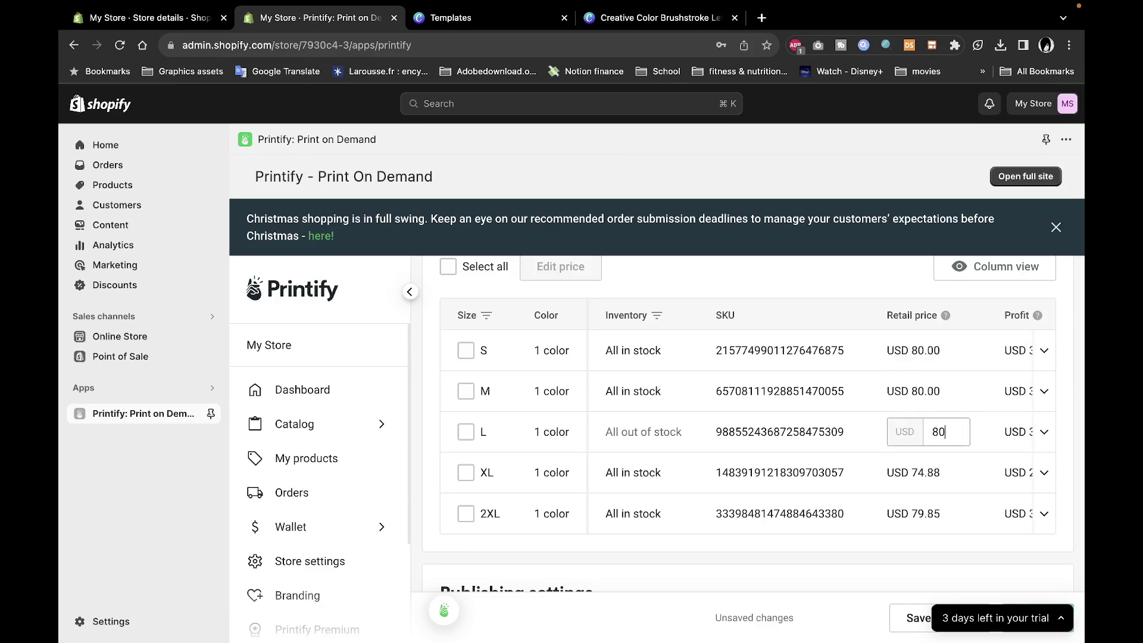
Set the retail price of the XL and 2XL sizes to USD 80 each and select all variants
double_click(932, 472)
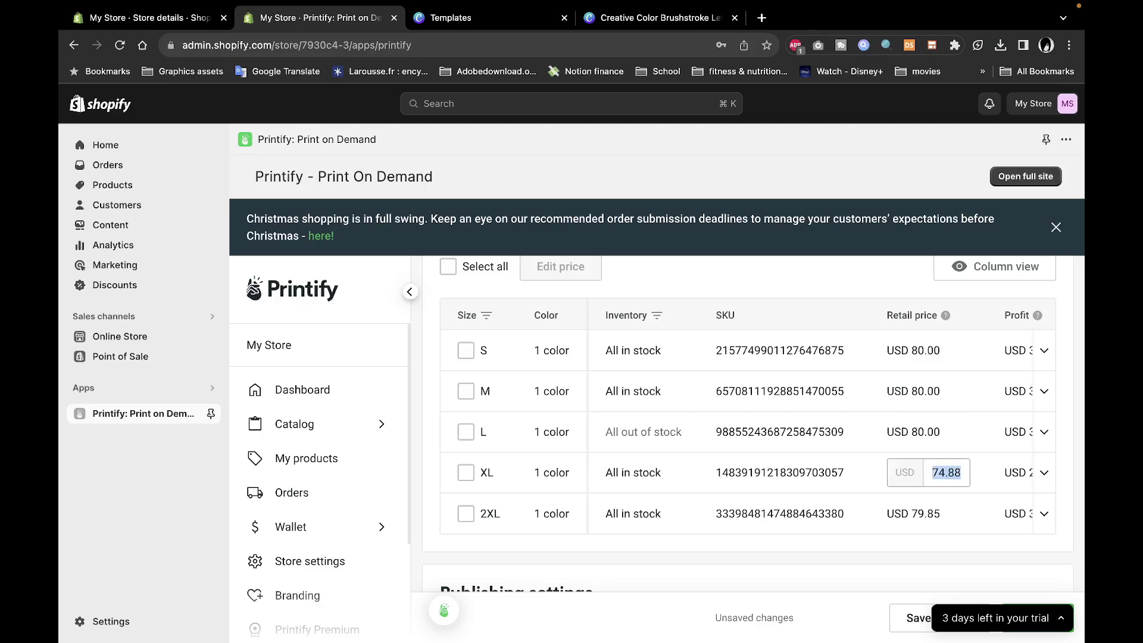
type("80")
double_click(925, 512)
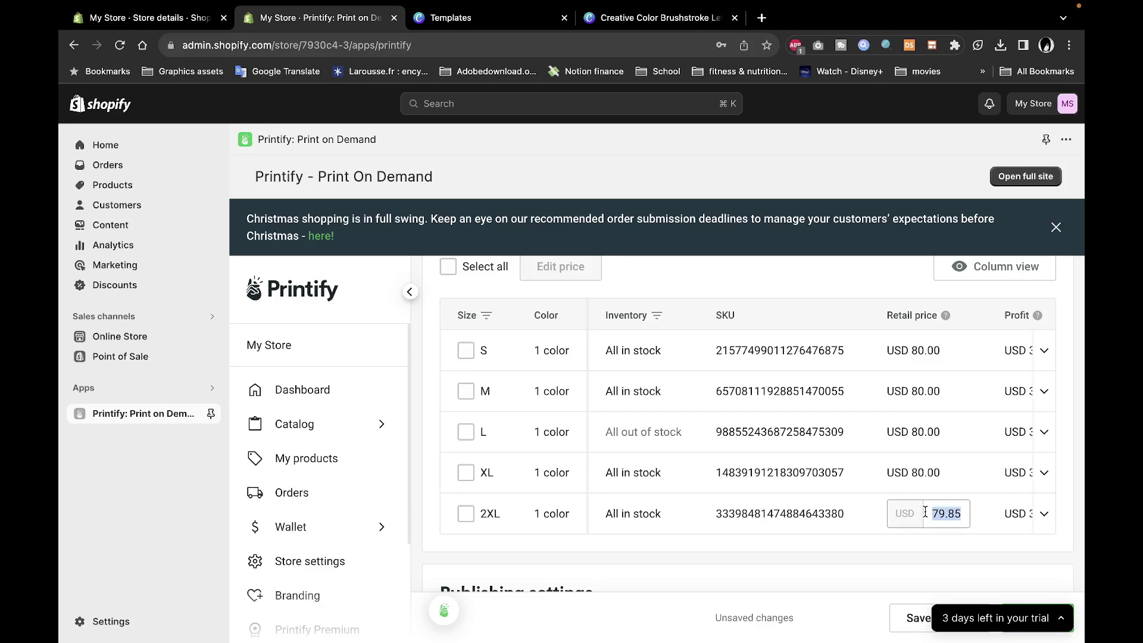
type("80")
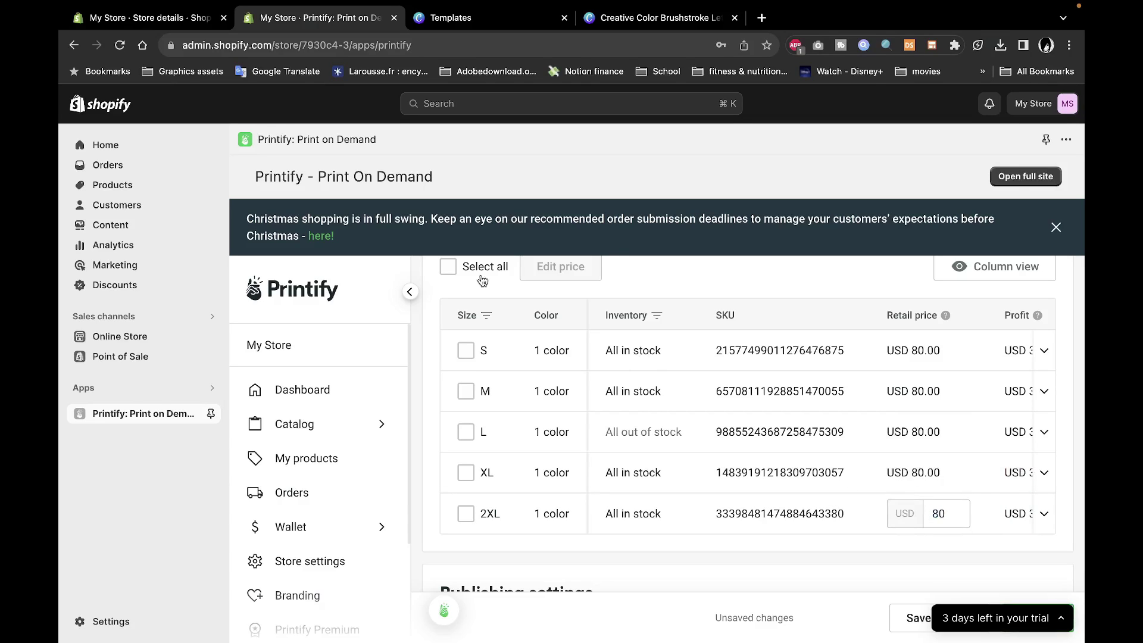
left_click(439, 268)
scroll(788, 394, "down", 2)
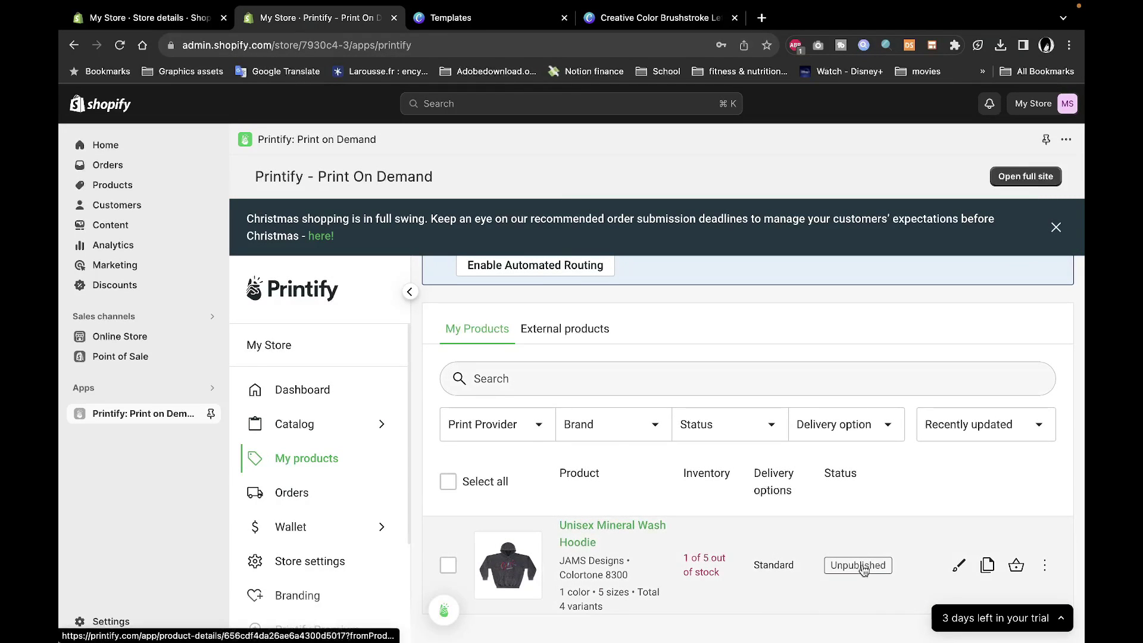
Open the unpublished Unisex Mineral Wash Hoodie, publish it to the Shopify store and postpone the feedback request
left_click(863, 569)
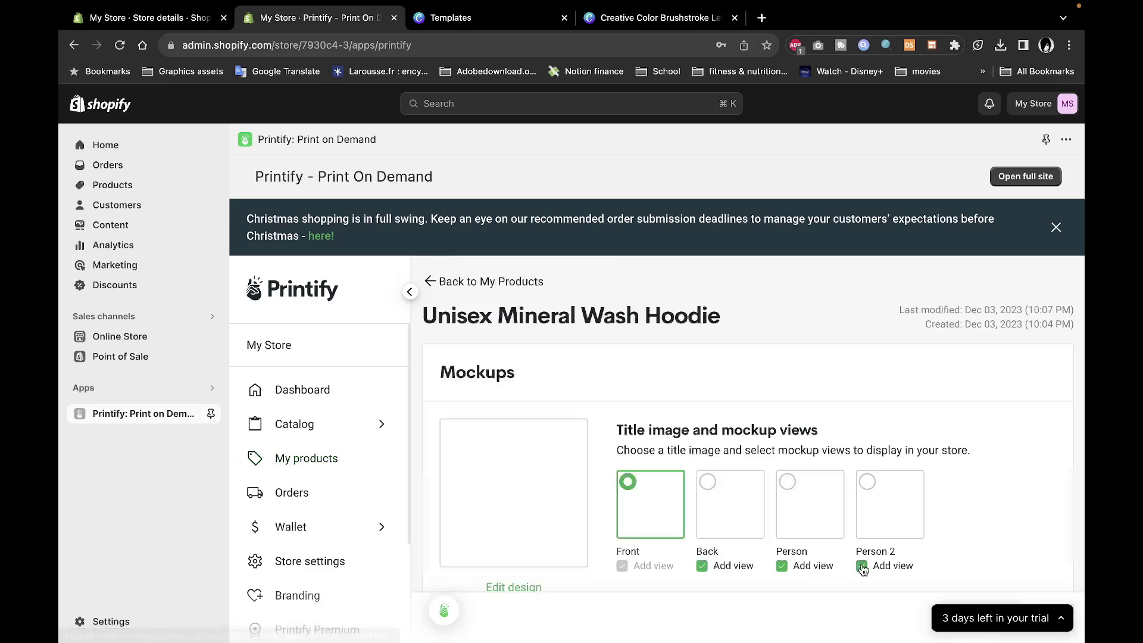
scroll(799, 433, "down", 5)
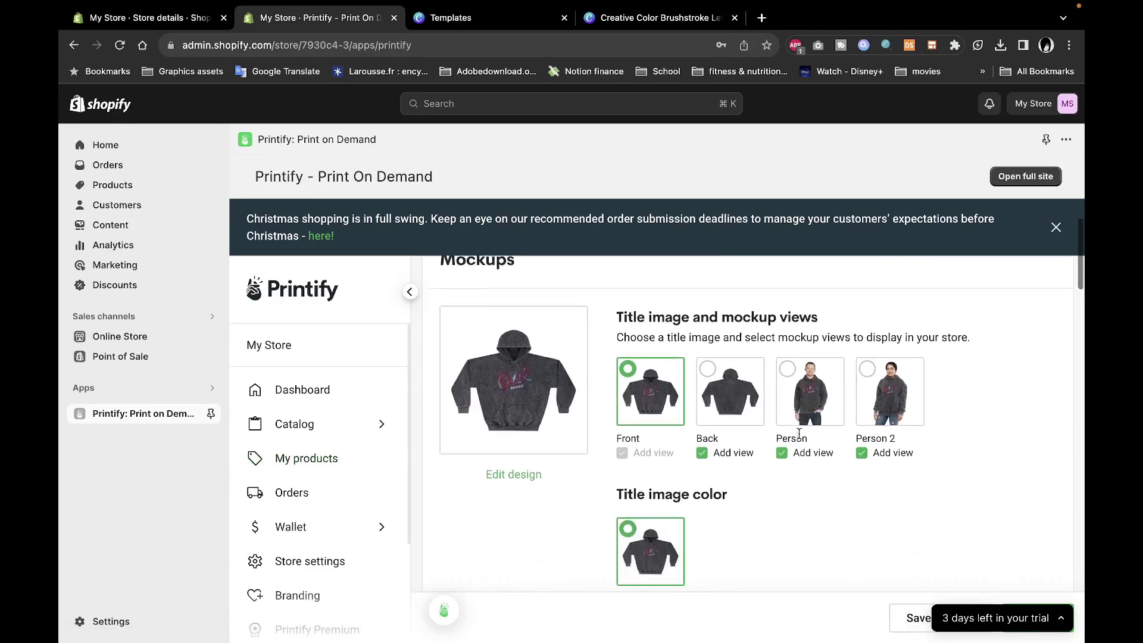
scroll(799, 434, "down", 1)
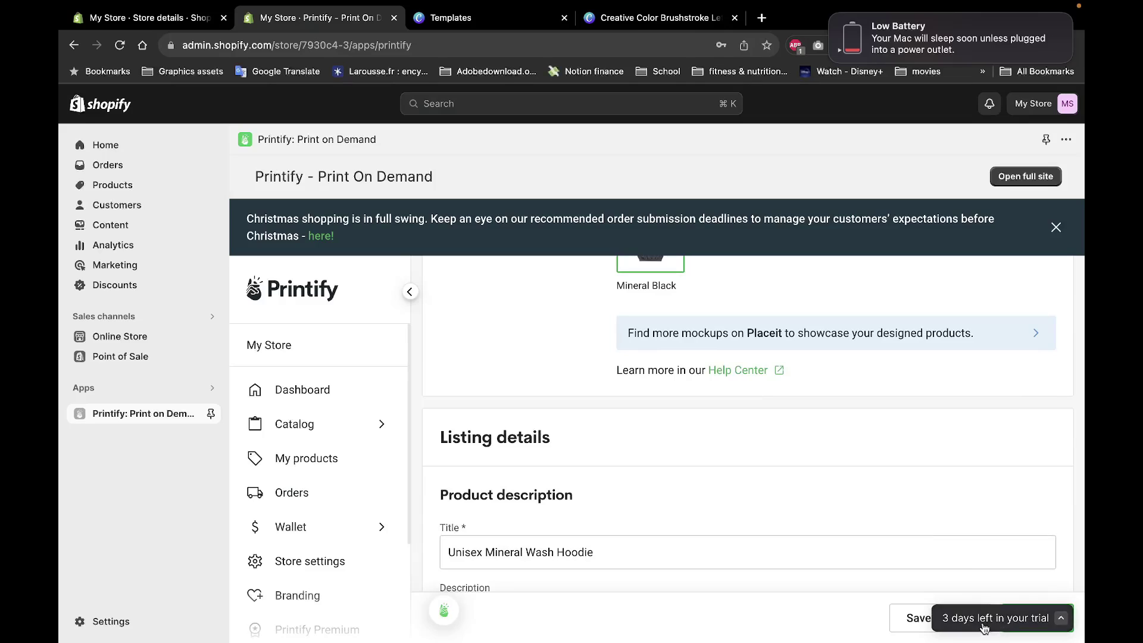
scroll(865, 532, "up", 1)
scroll(865, 531, "down", 20)
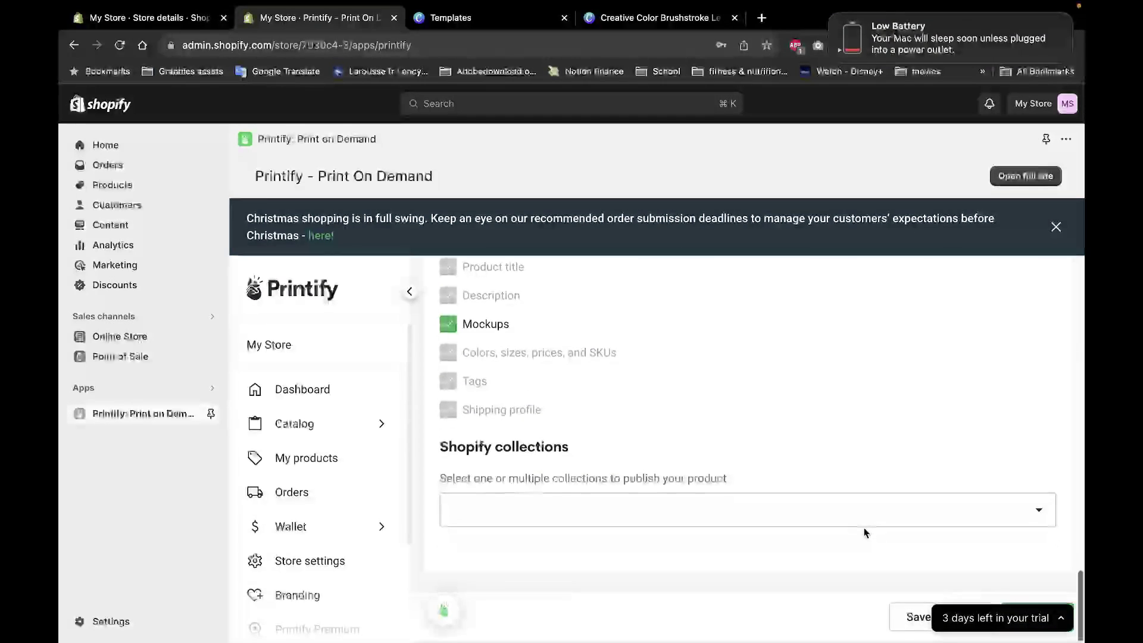
scroll(865, 531, "up", 5)
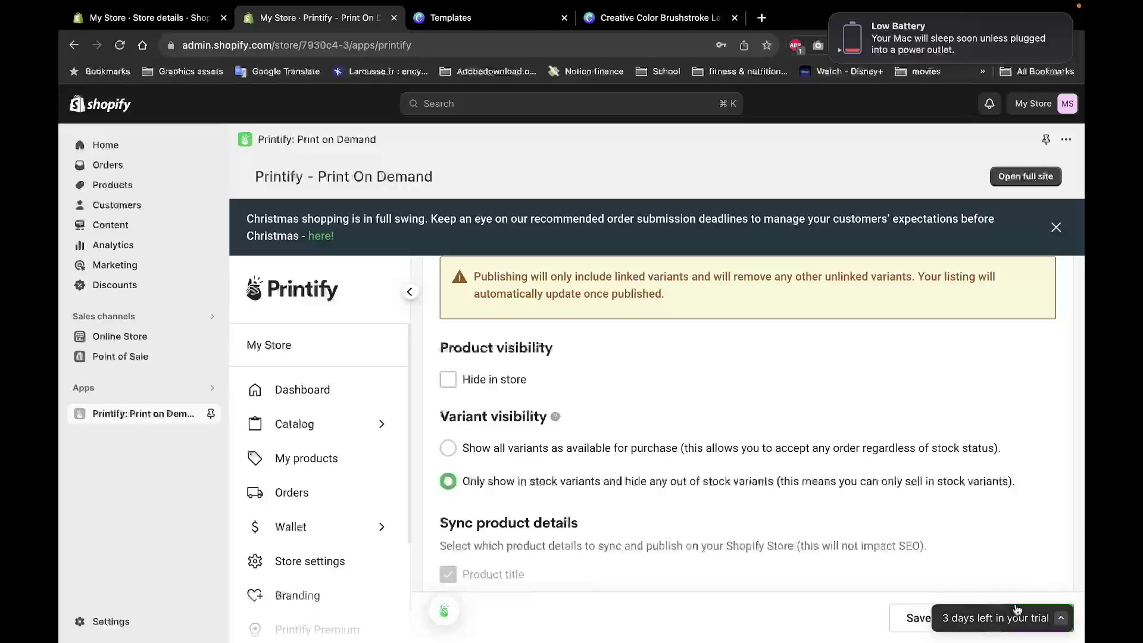
left_click(1018, 609)
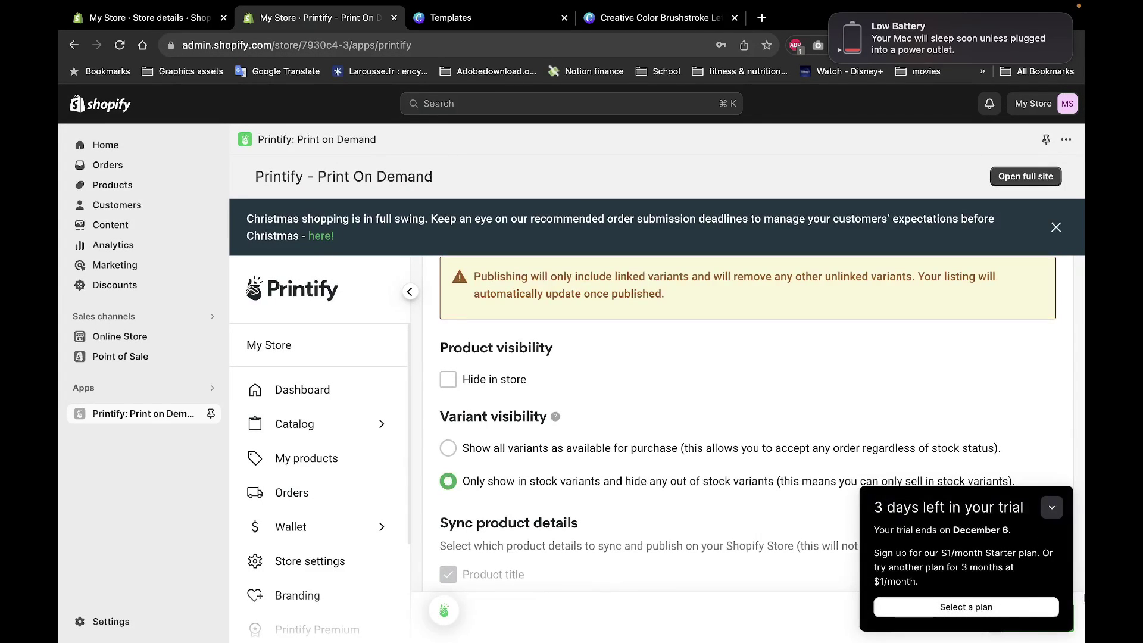
left_click(1072, 635)
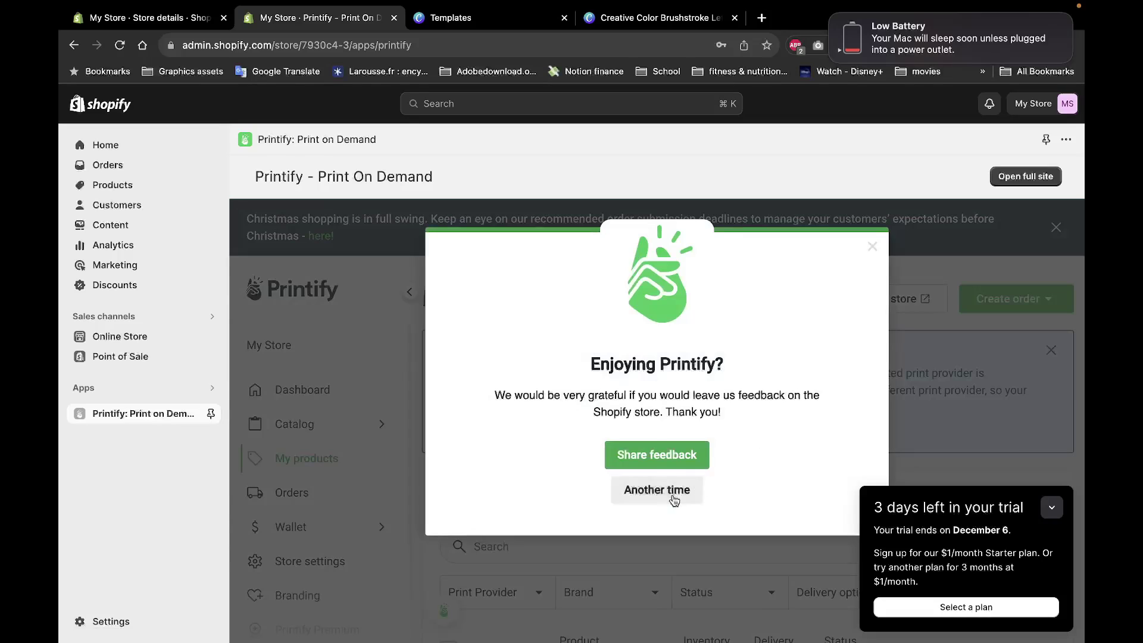
left_click(657, 492)
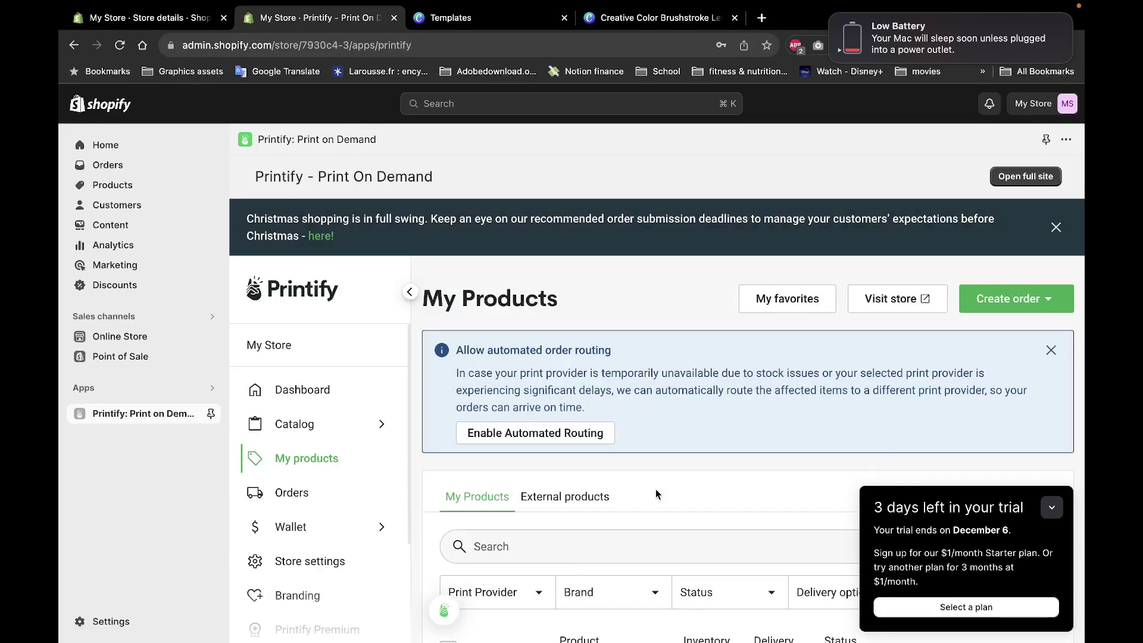
Check the hoodie's publishing status in the Printify product list and collapse the trial notice covering it
left_click(324, 464)
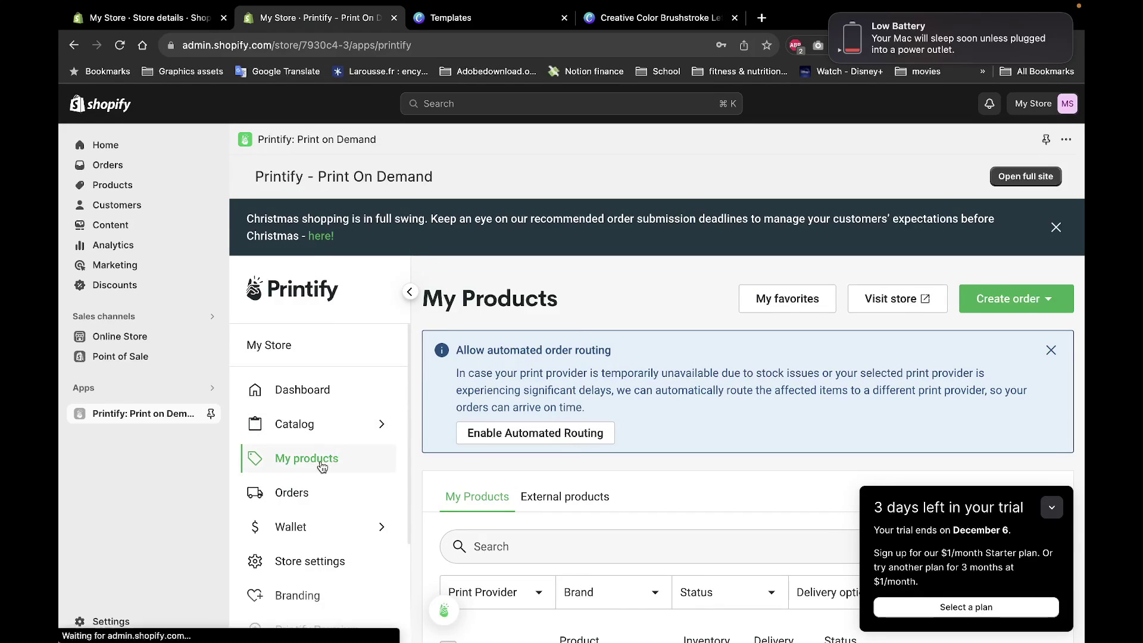
scroll(703, 398, "down", 3)
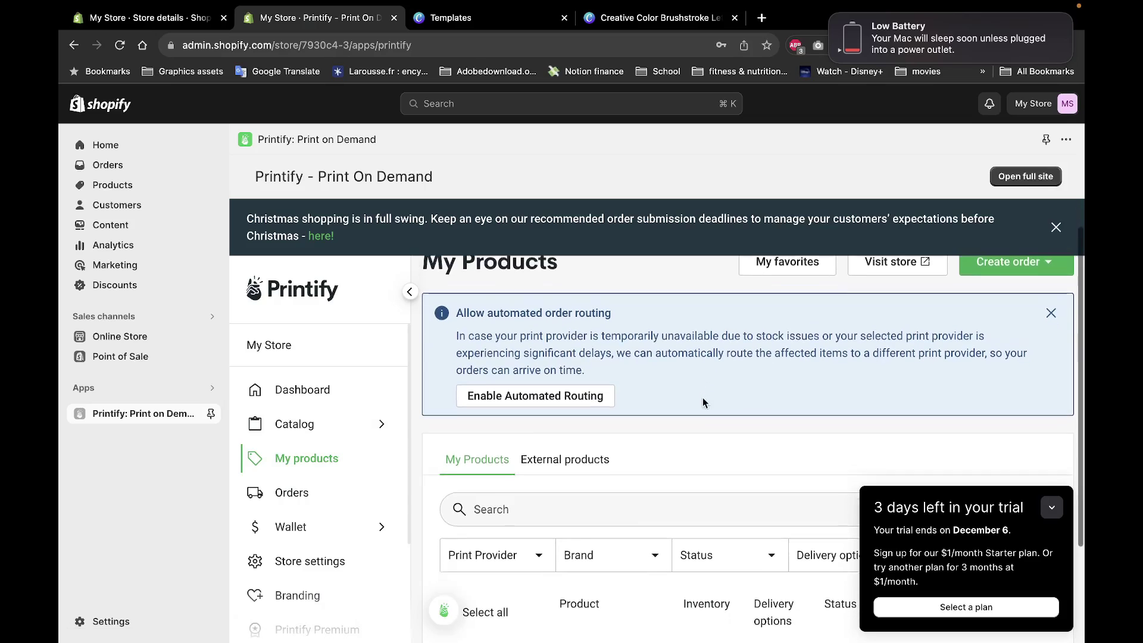
scroll(702, 398, "down", 1)
mouse_move(845, 570)
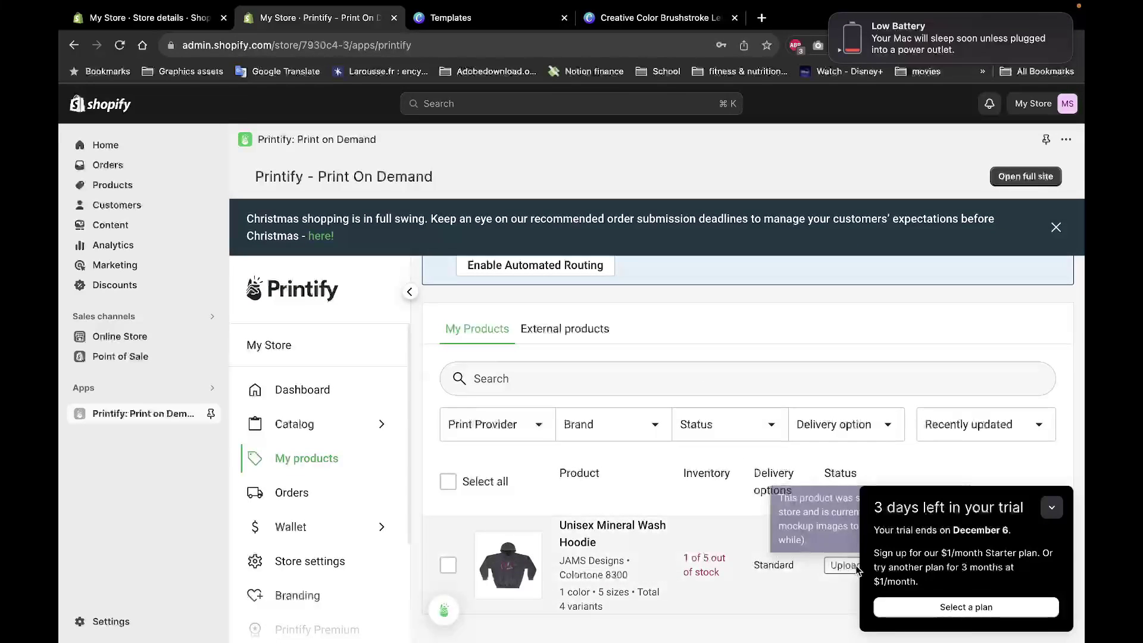
left_click(1052, 509)
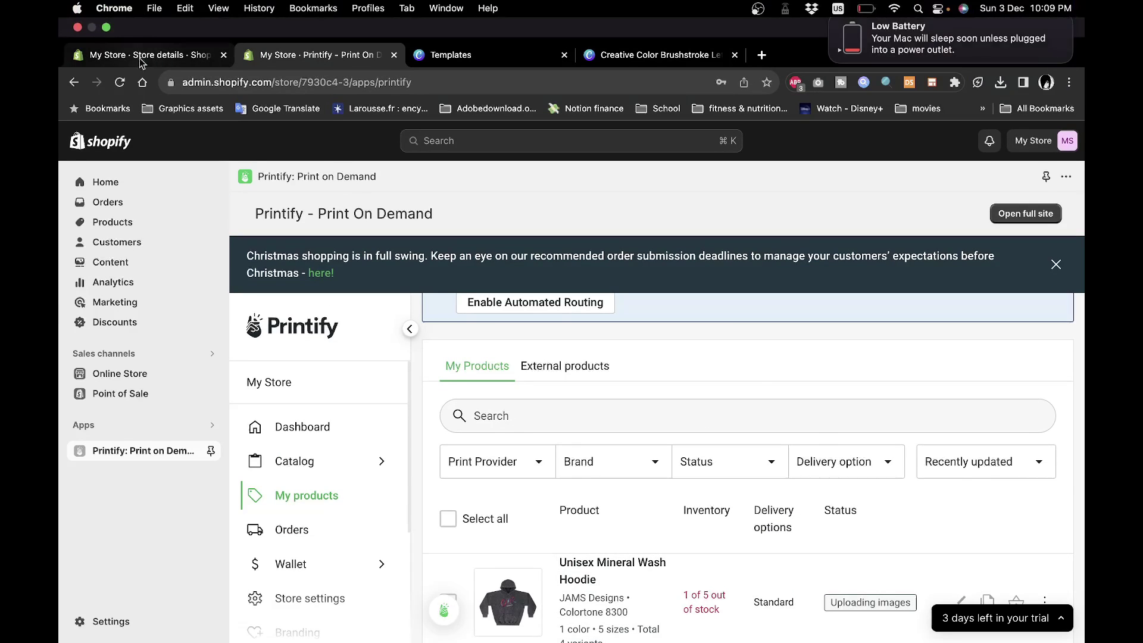
Switch to the Shopify store admin, close its settings and open the store's product list to check for the hoodie
left_click(147, 60)
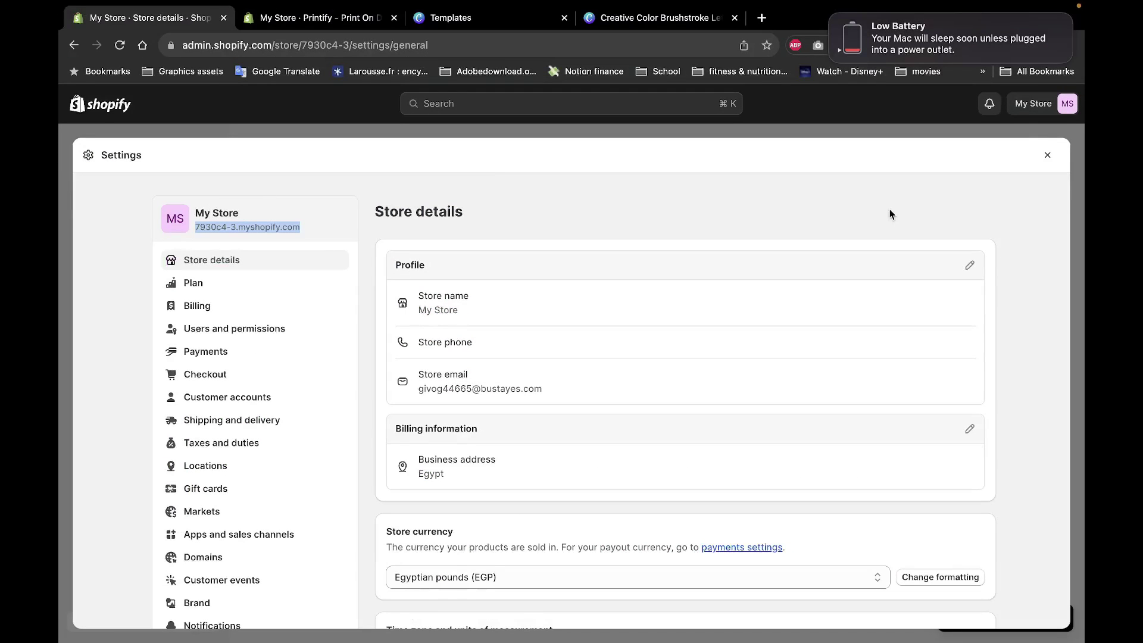
left_click(1048, 154)
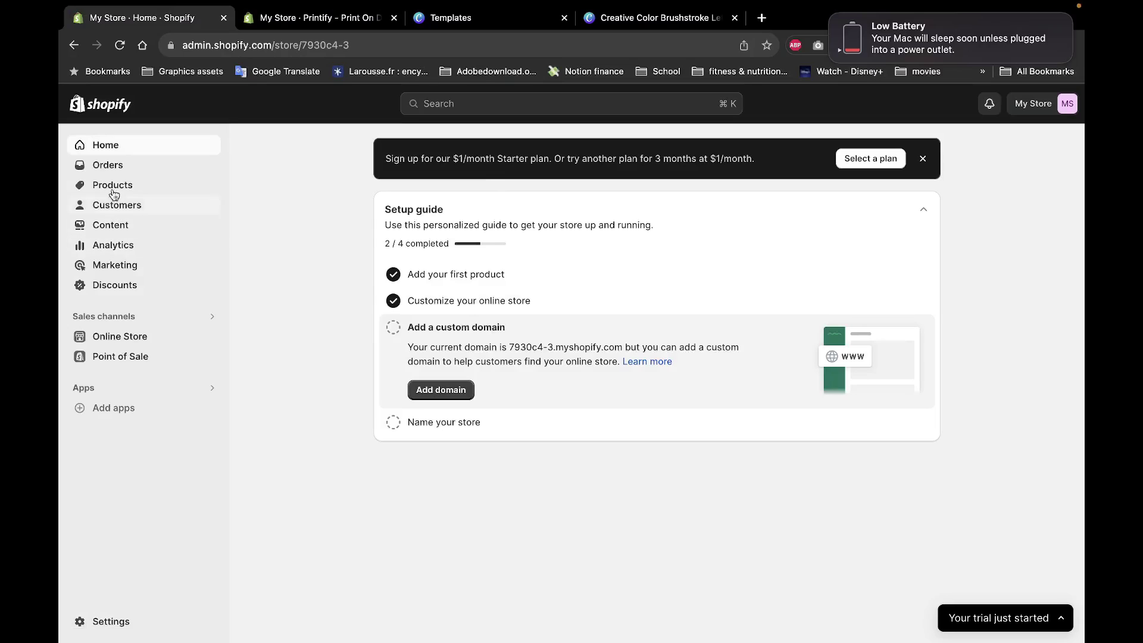
left_click(113, 186)
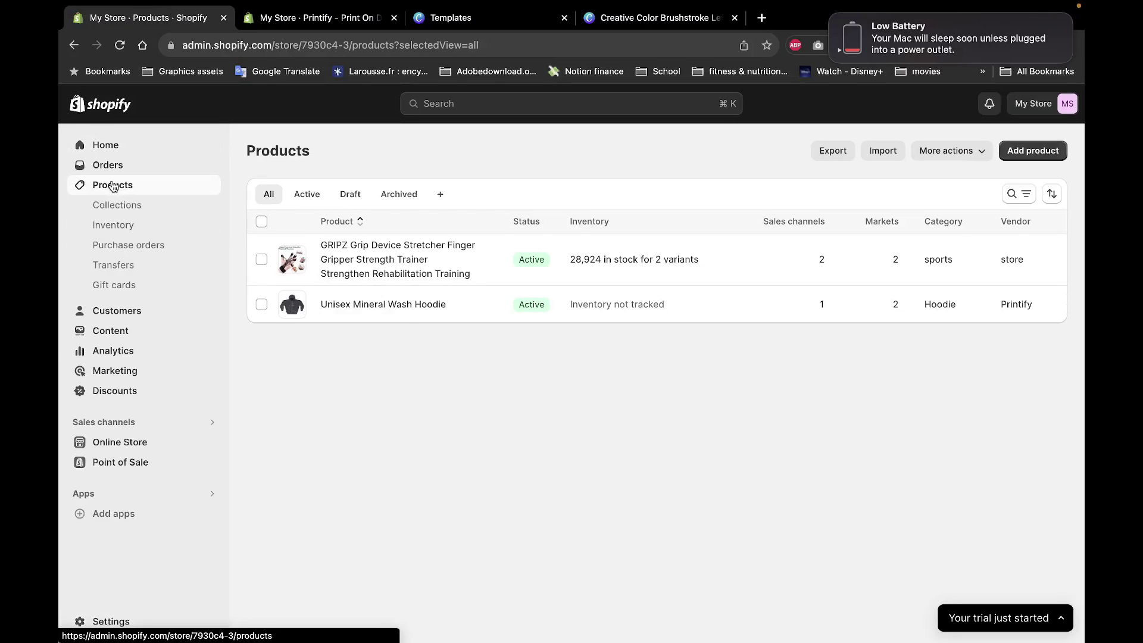